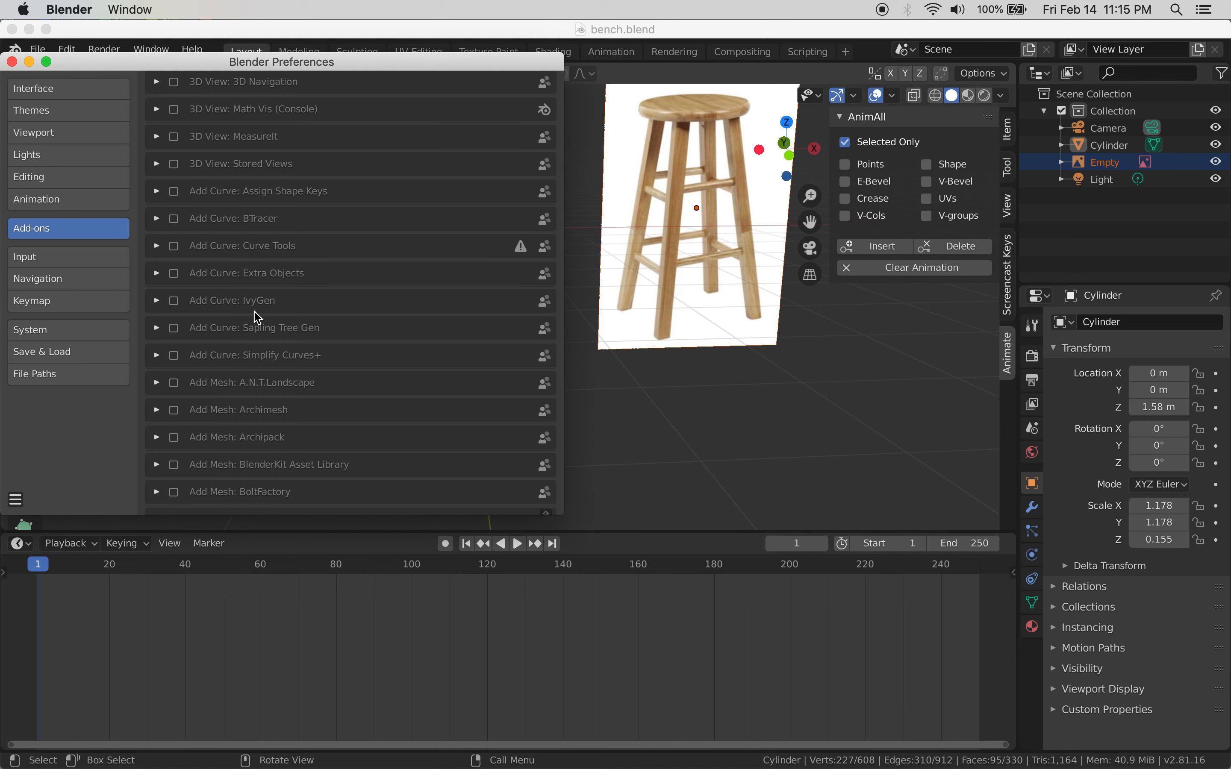
Look up the Animation: AnimAll add-on in the add-on list and close the preferences
scroll(239, 330, down, 3)
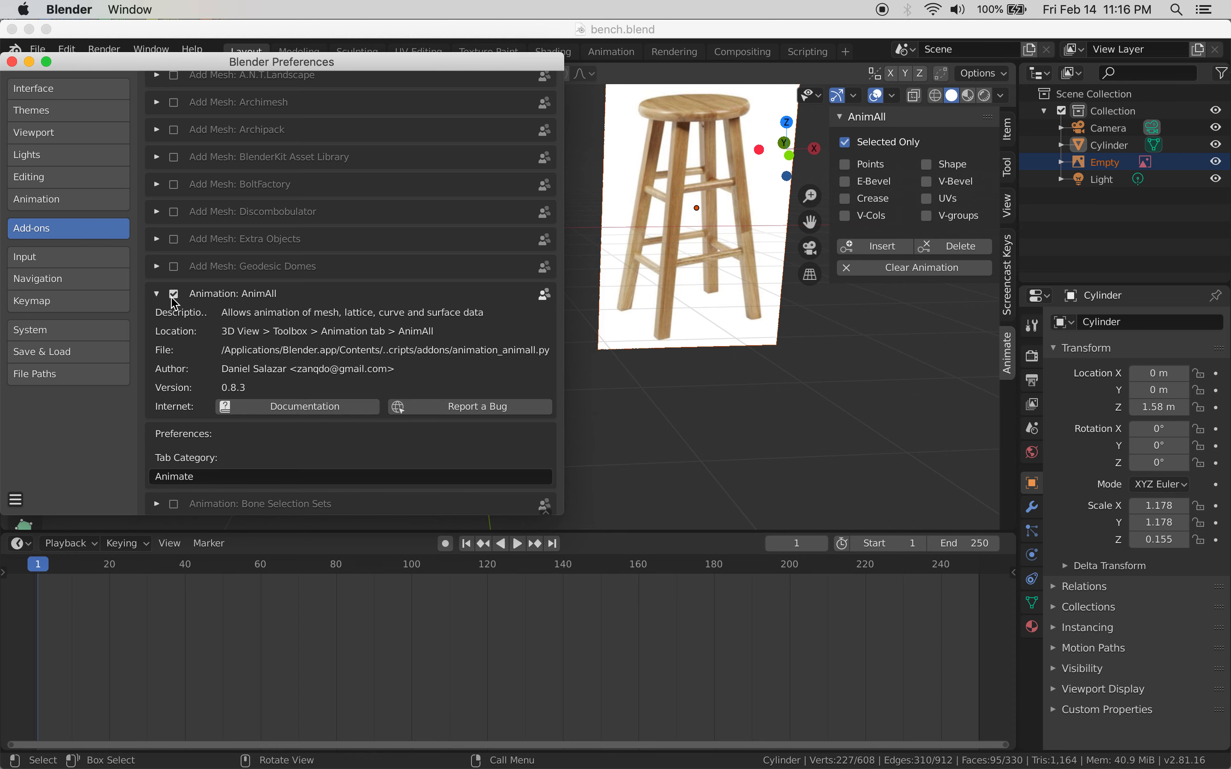
click(11, 62)
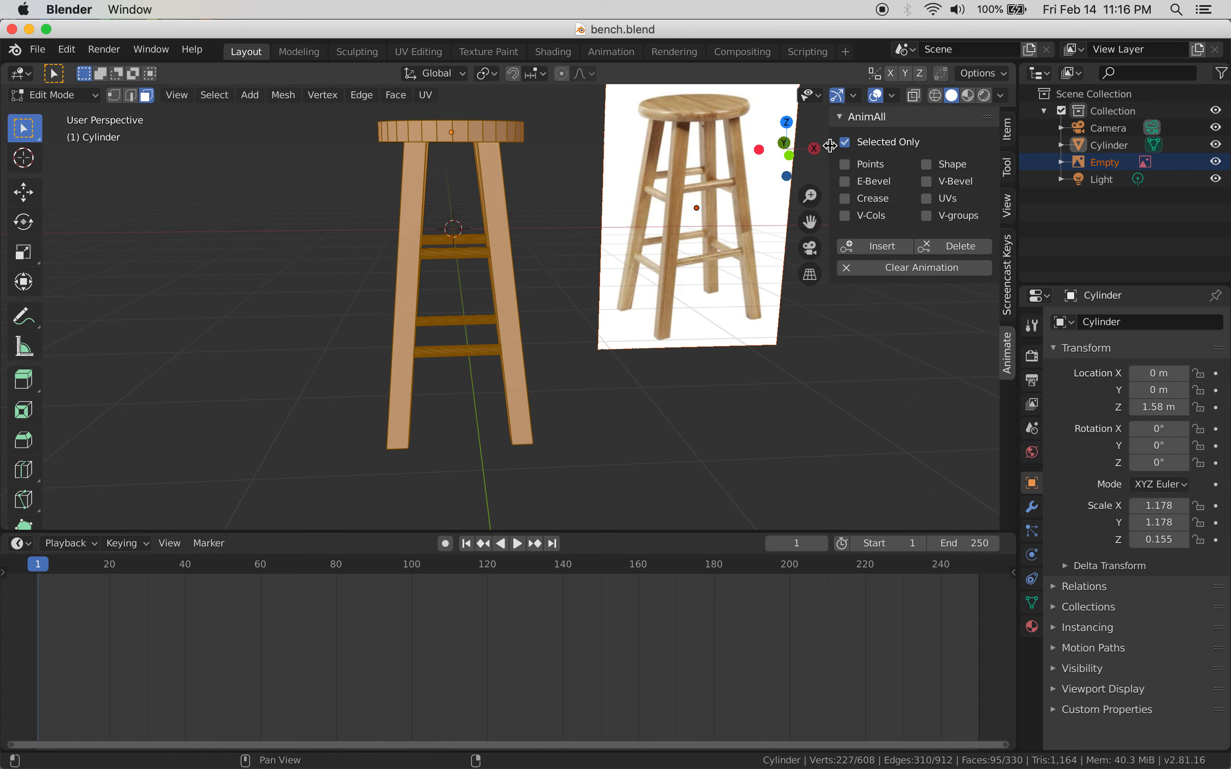
Hide and reopen the viewport sidebar, select the stool in Object Mode and show the AnimAll settings
drag(830, 146, 1059, 146)
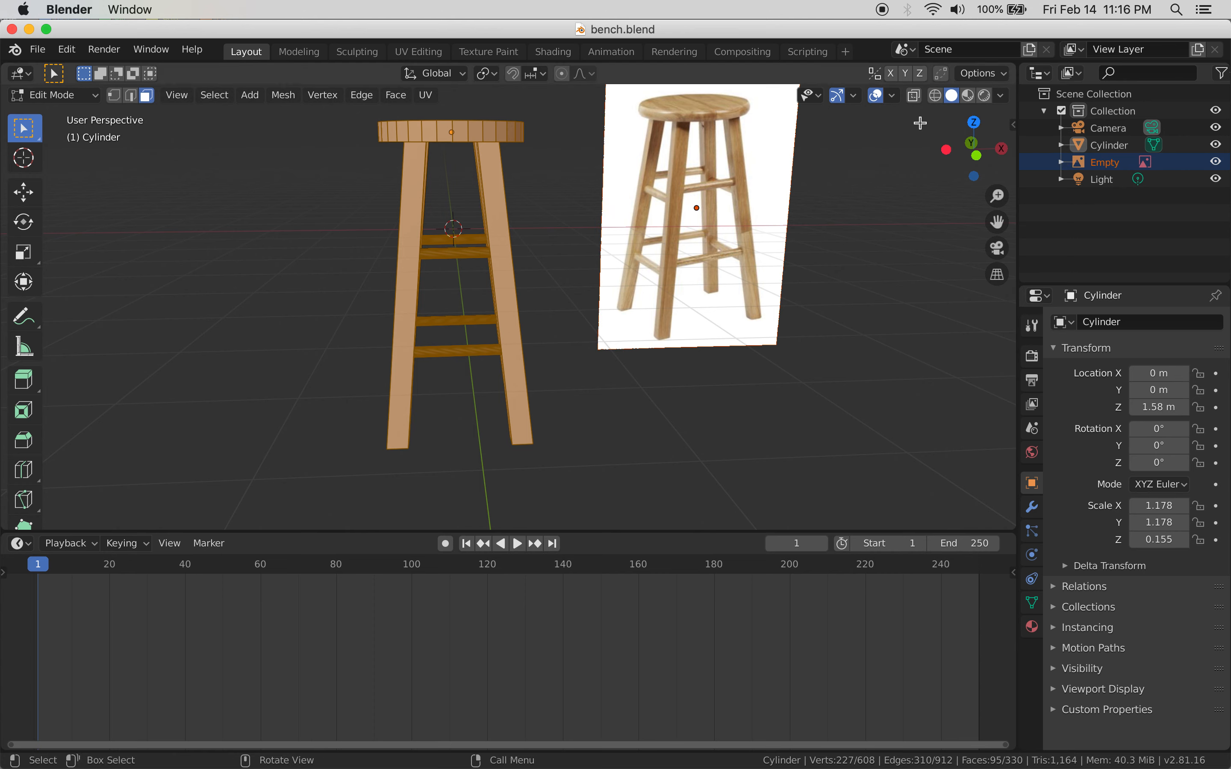
click(1013, 124)
click(1009, 131)
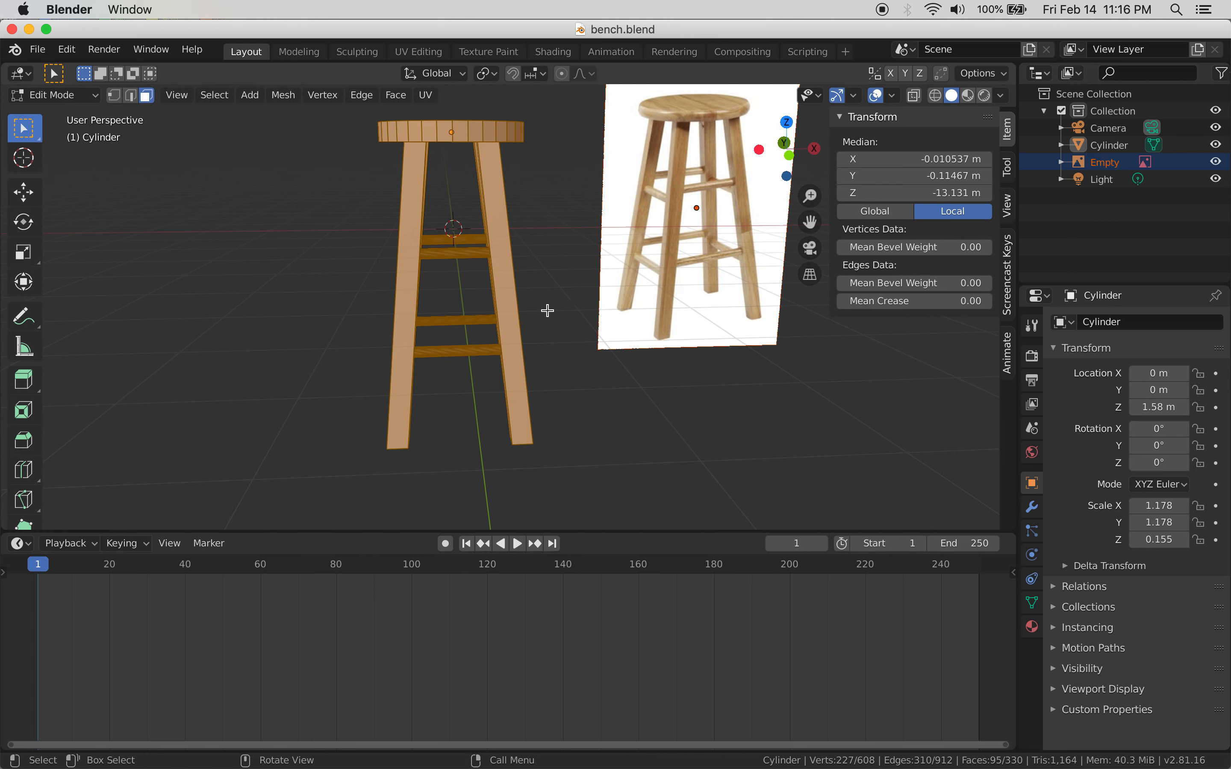
key(Tab)
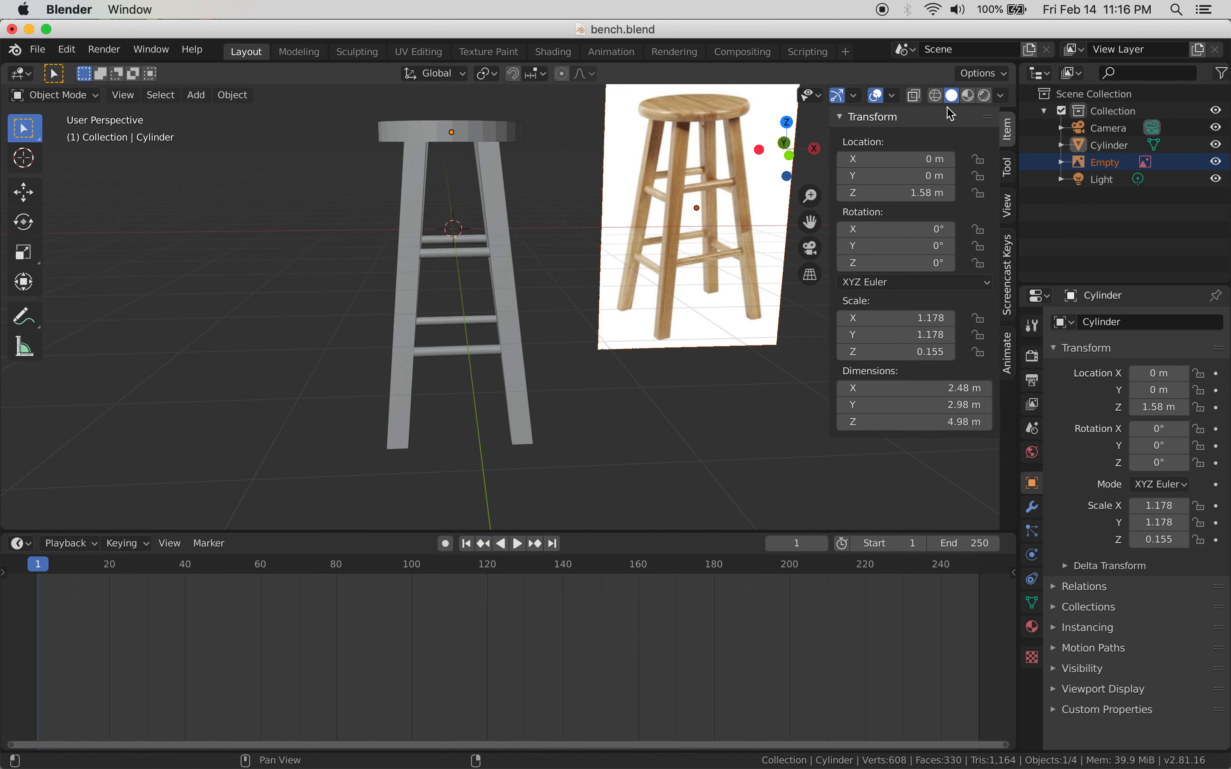
click(474, 136)
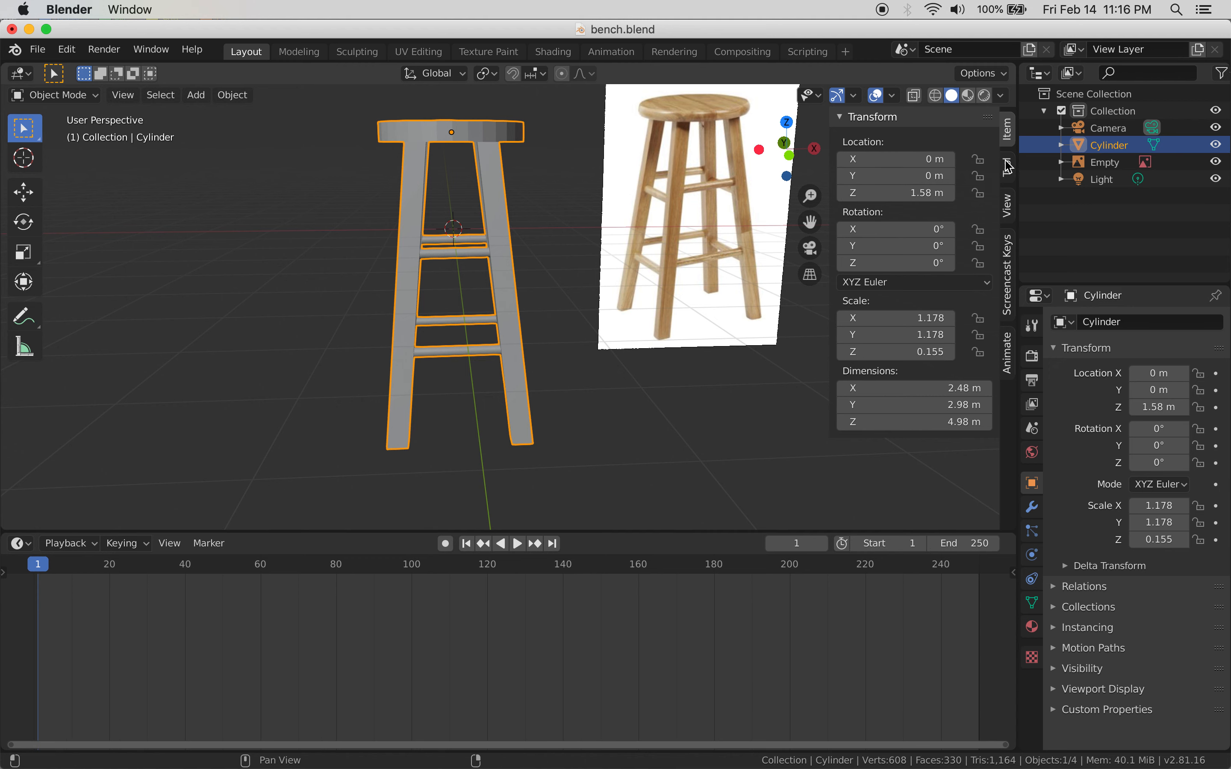
click(1011, 173)
click(1009, 206)
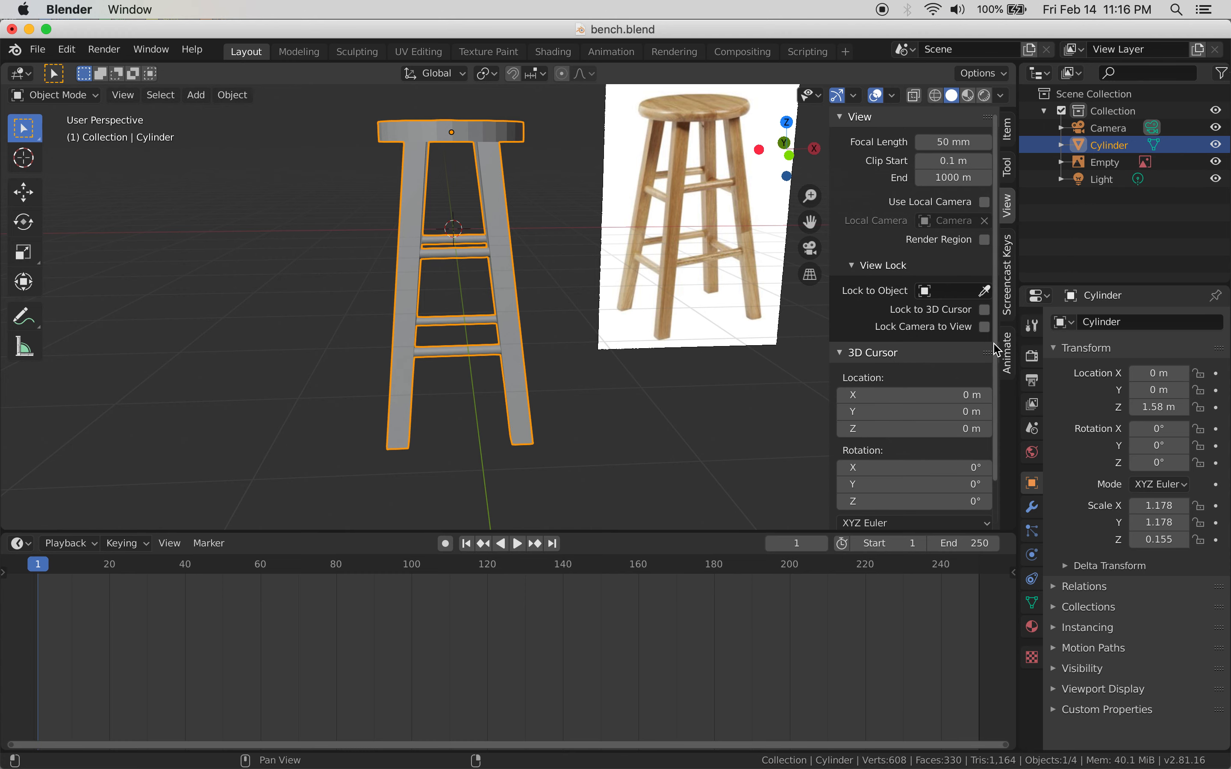
click(1008, 357)
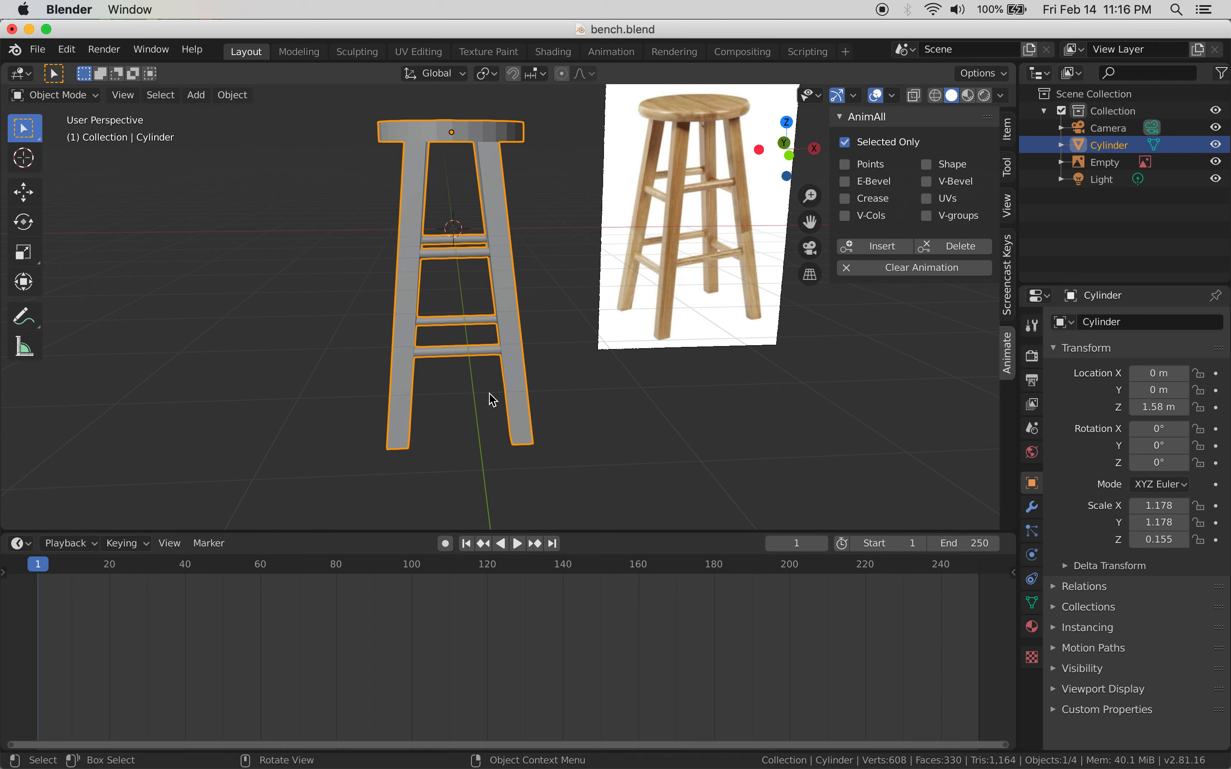
Put the stool in Edit Mode, disable AnimAll's Selected Only option, enable Points and clear the mesh selection
key(KP_5)
key(KP_5)
key(Tab)
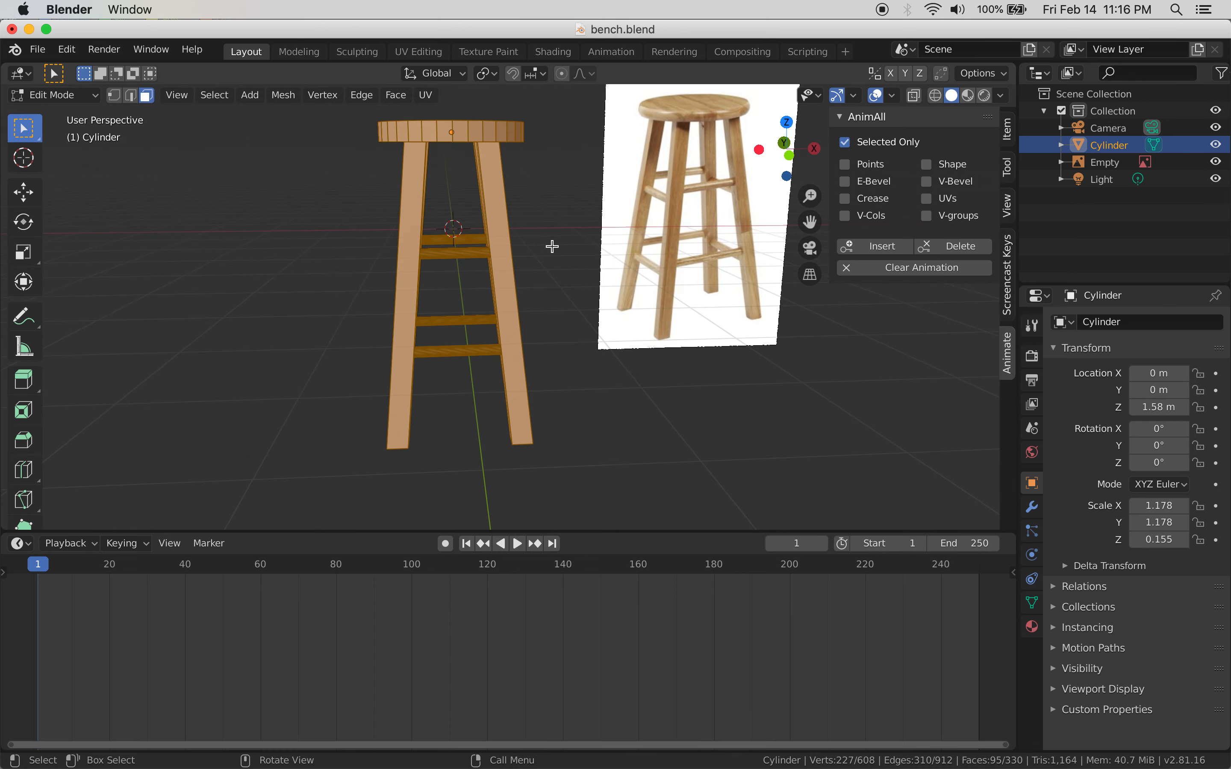
click(847, 145)
click(615, 397)
Insert an AnimAll keyframe for the stool's points at frame 1 and clear the animation again
middle_drag(580, 434, 580, 371)
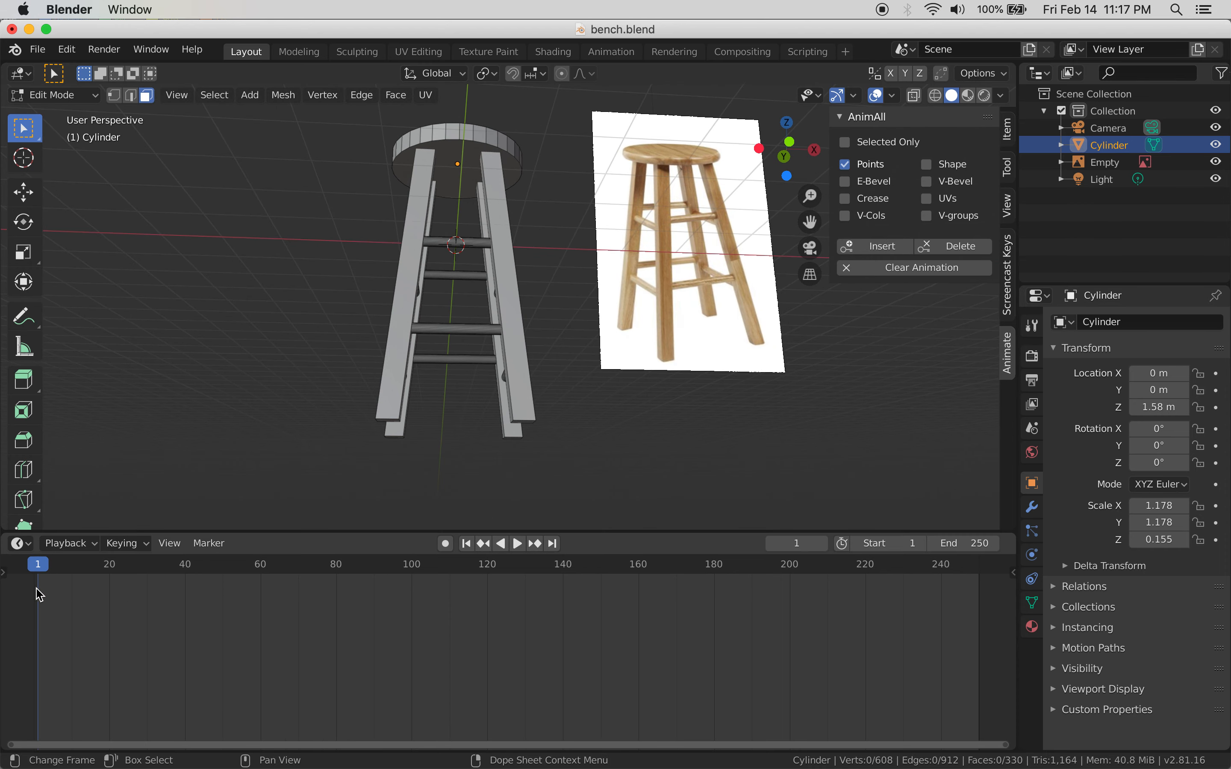
middle_drag(610, 448, 585, 510)
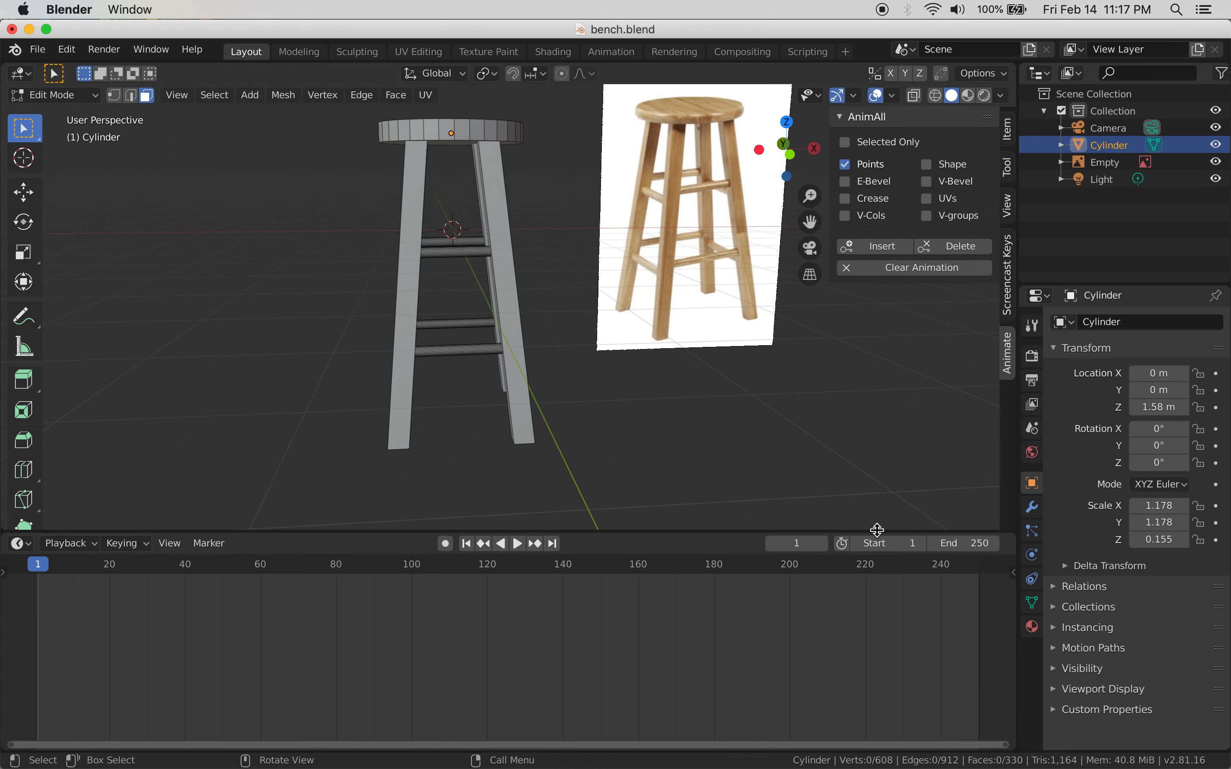
click(880, 249)
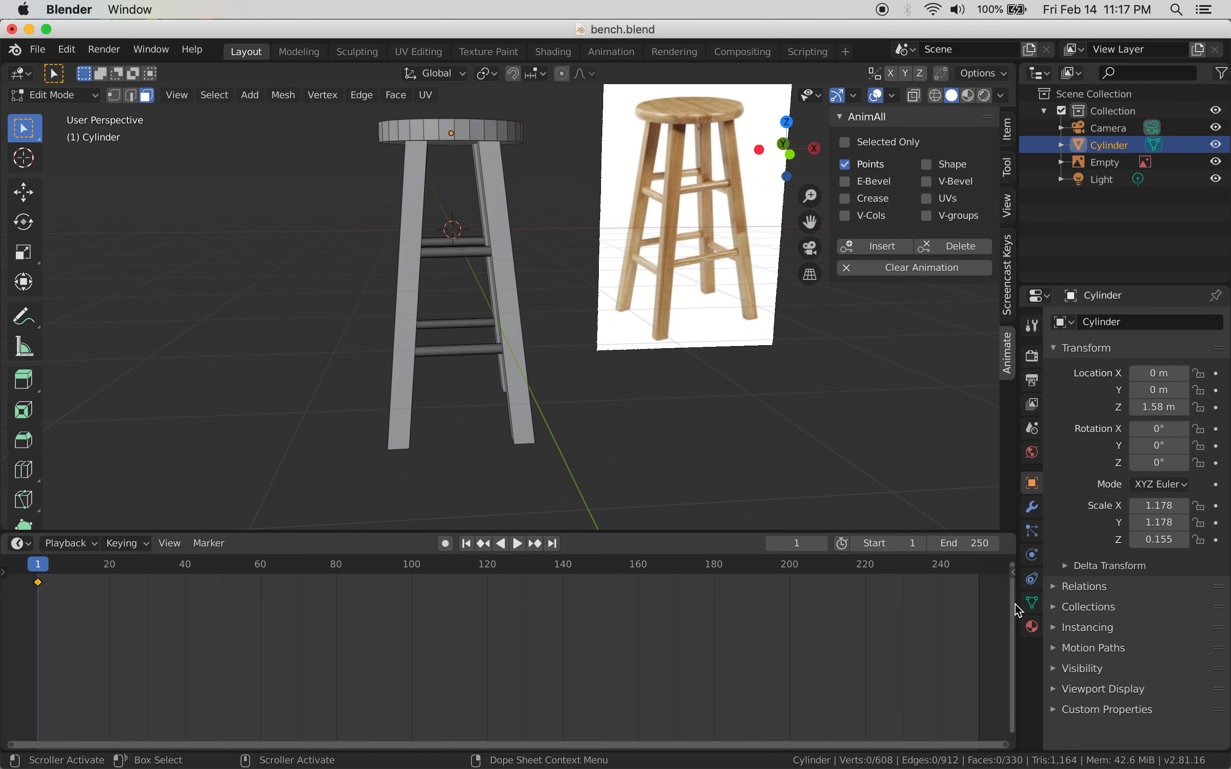
drag(1016, 609, 1016, 622)
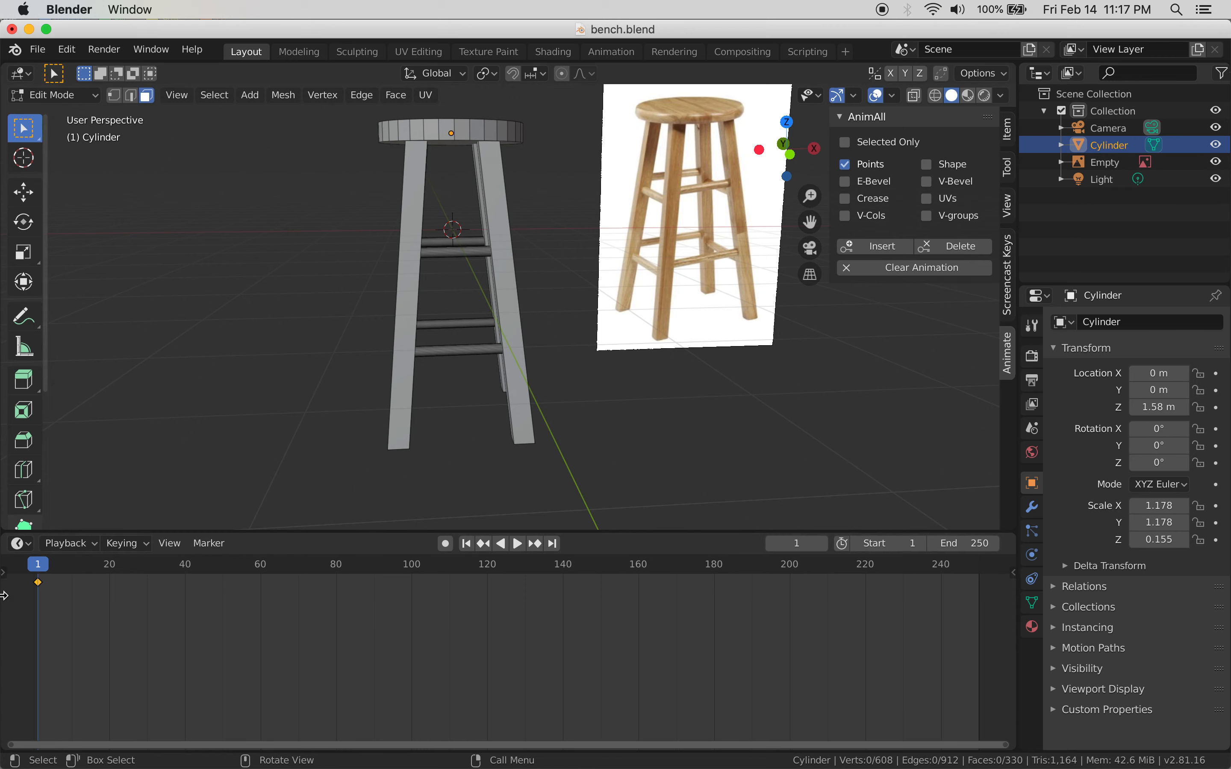
click(887, 269)
click(884, 269)
Insert an AnimAll keyframe at frame 1 in Edit Mode while the stool object is deselected, and select a front leg face
key(Tab)
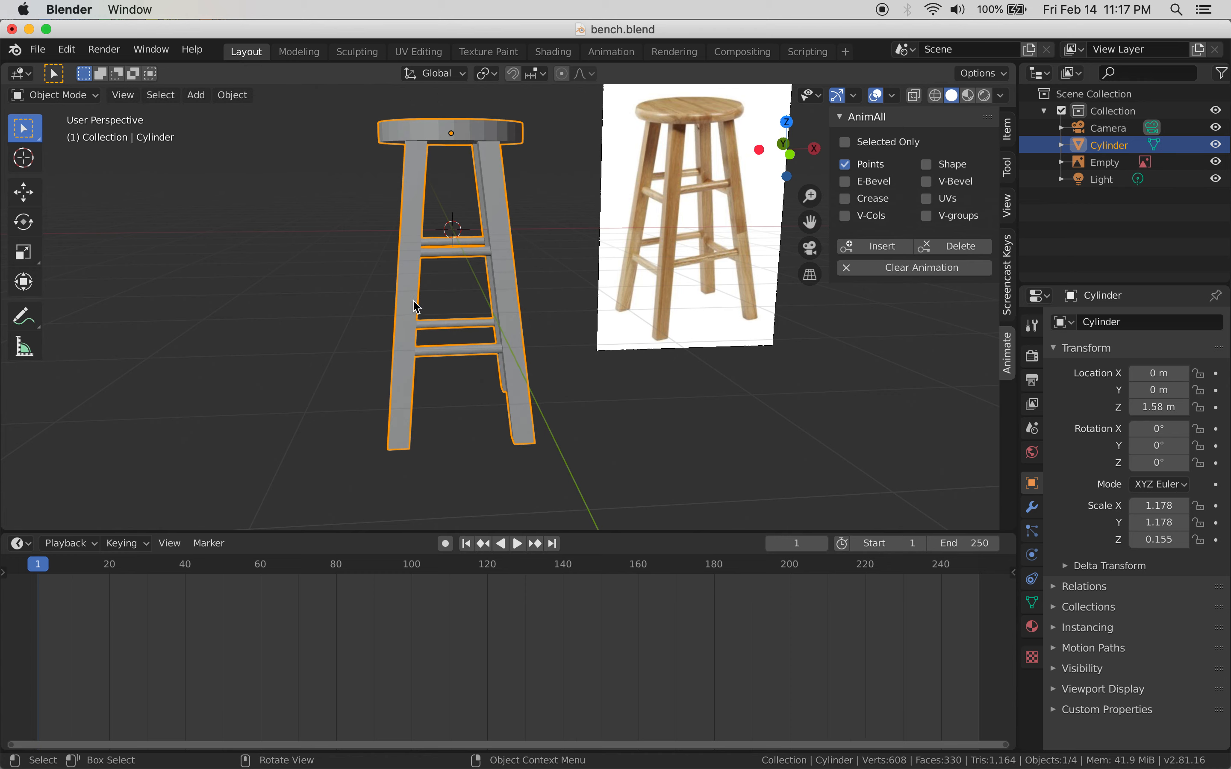
click(328, 304)
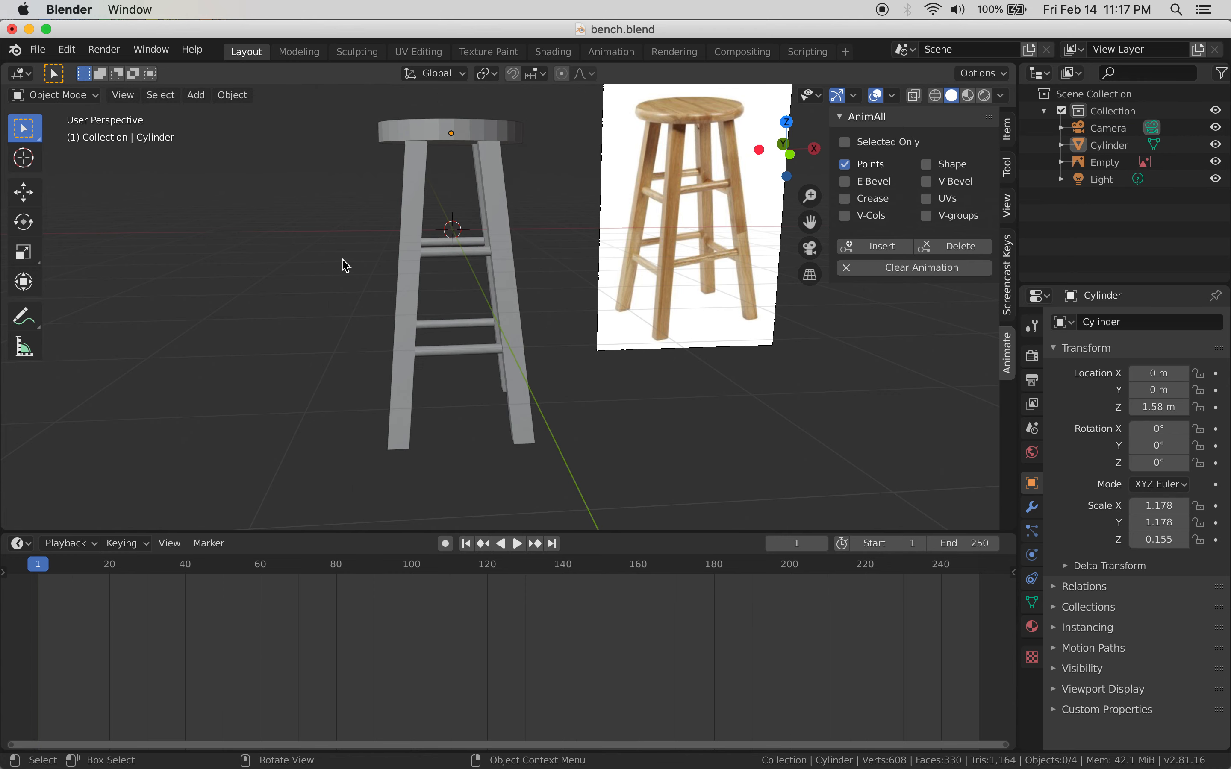
key(Tab)
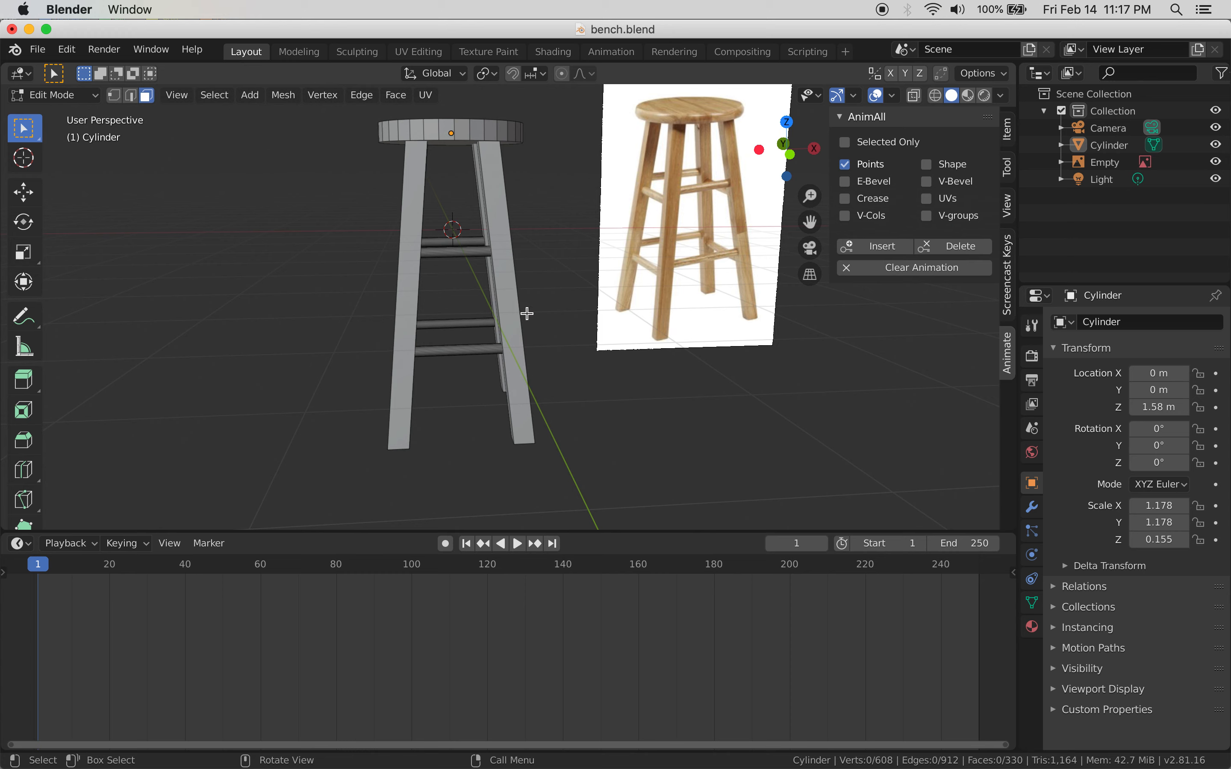
click(882, 246)
click(415, 230)
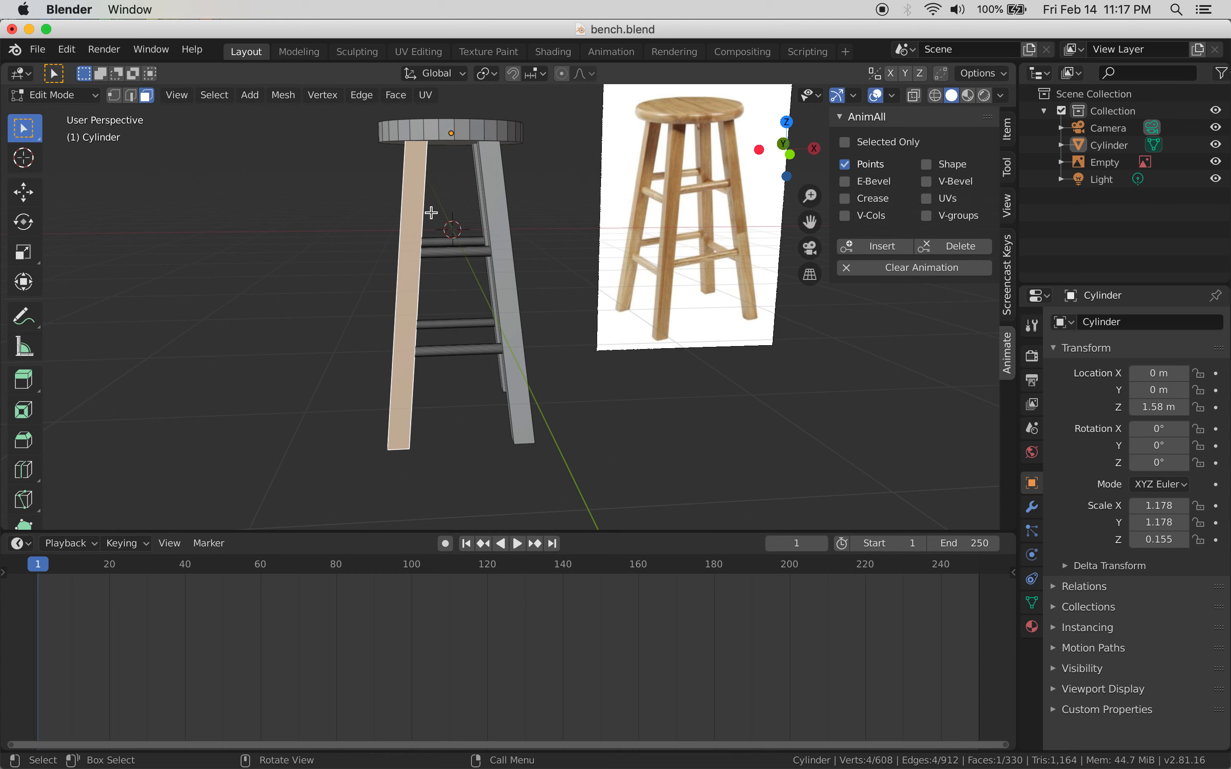
Clear the face selection, select the stool in Object Mode and return it to Edit Mode
key(alt+a)
key(Tab)
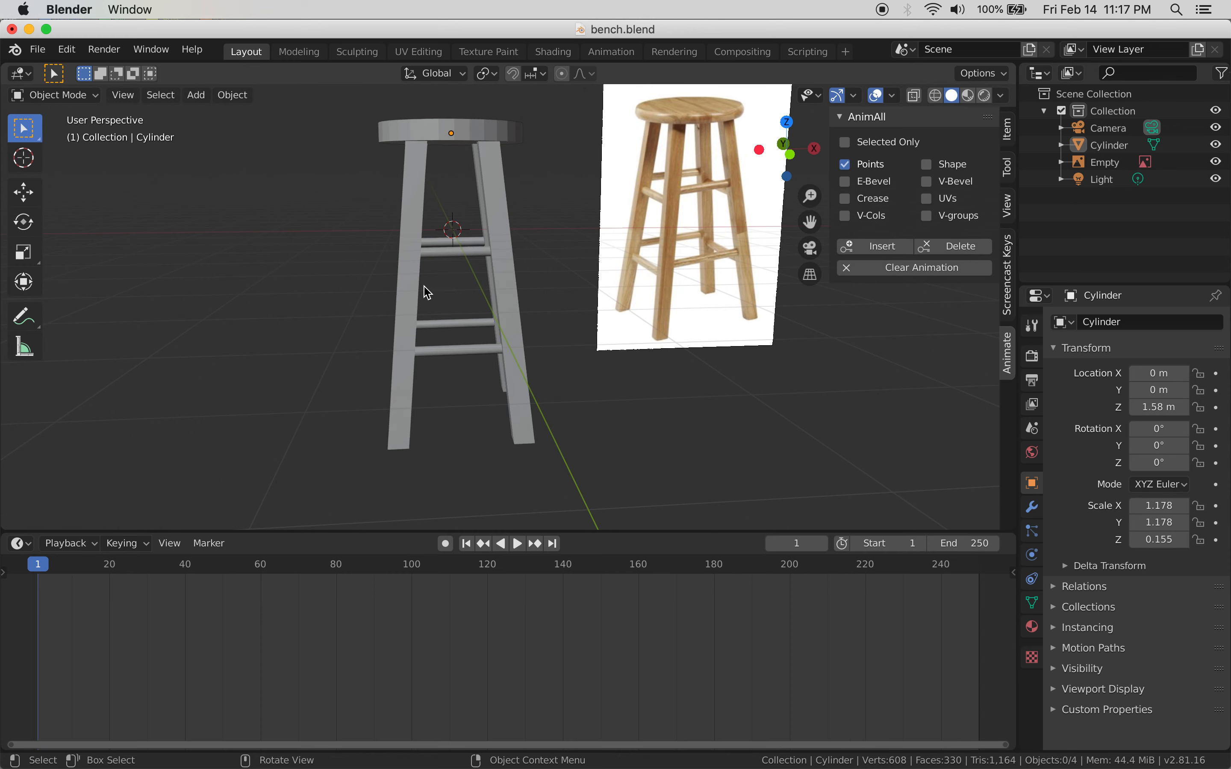
click(529, 324)
key(Tab)
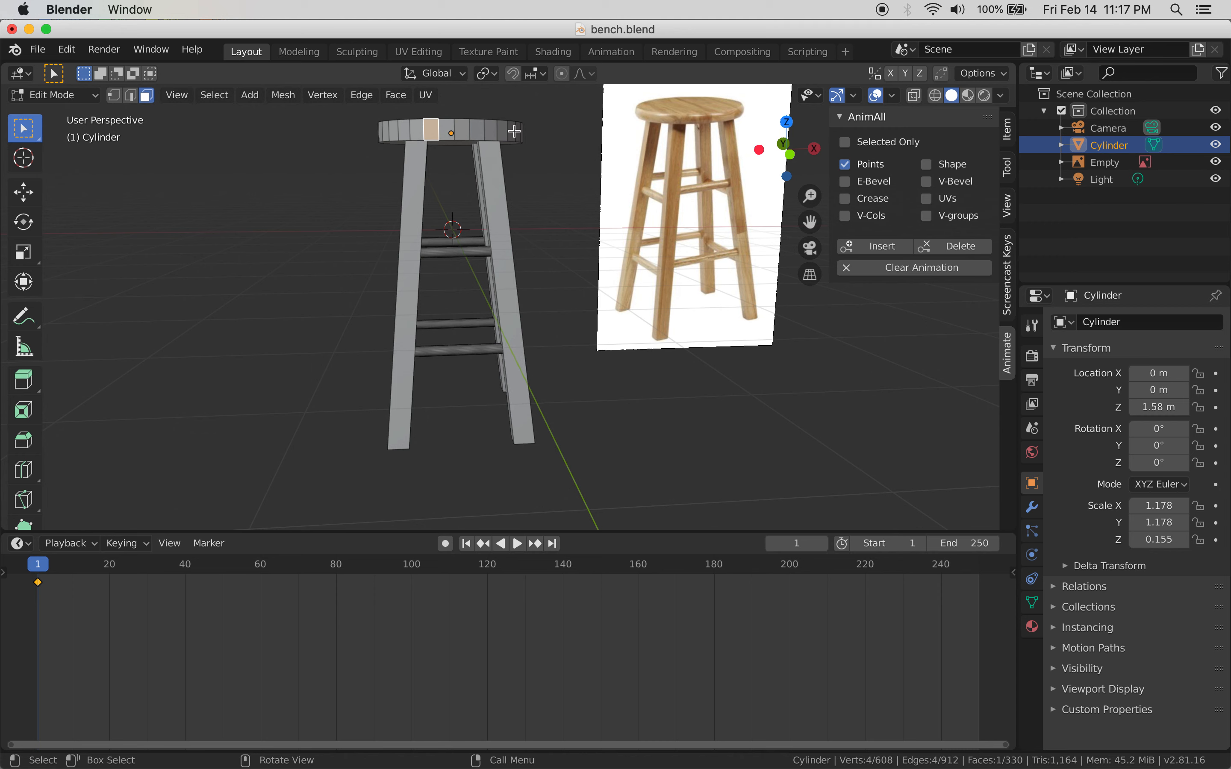
Examine the frame 1 keyframe on the timeline while switching the stool between Object Mode and Edit Mode with different face selections
key(alt+a)
key(Tab)
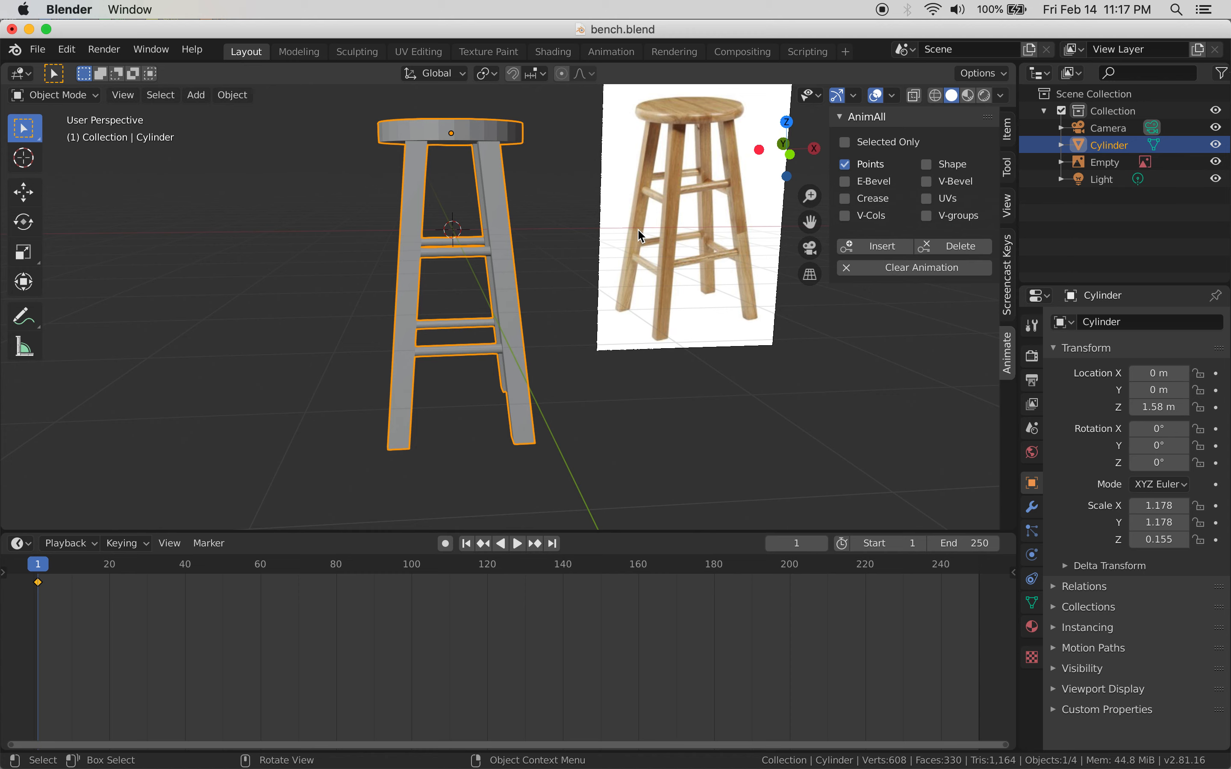
key(Tab)
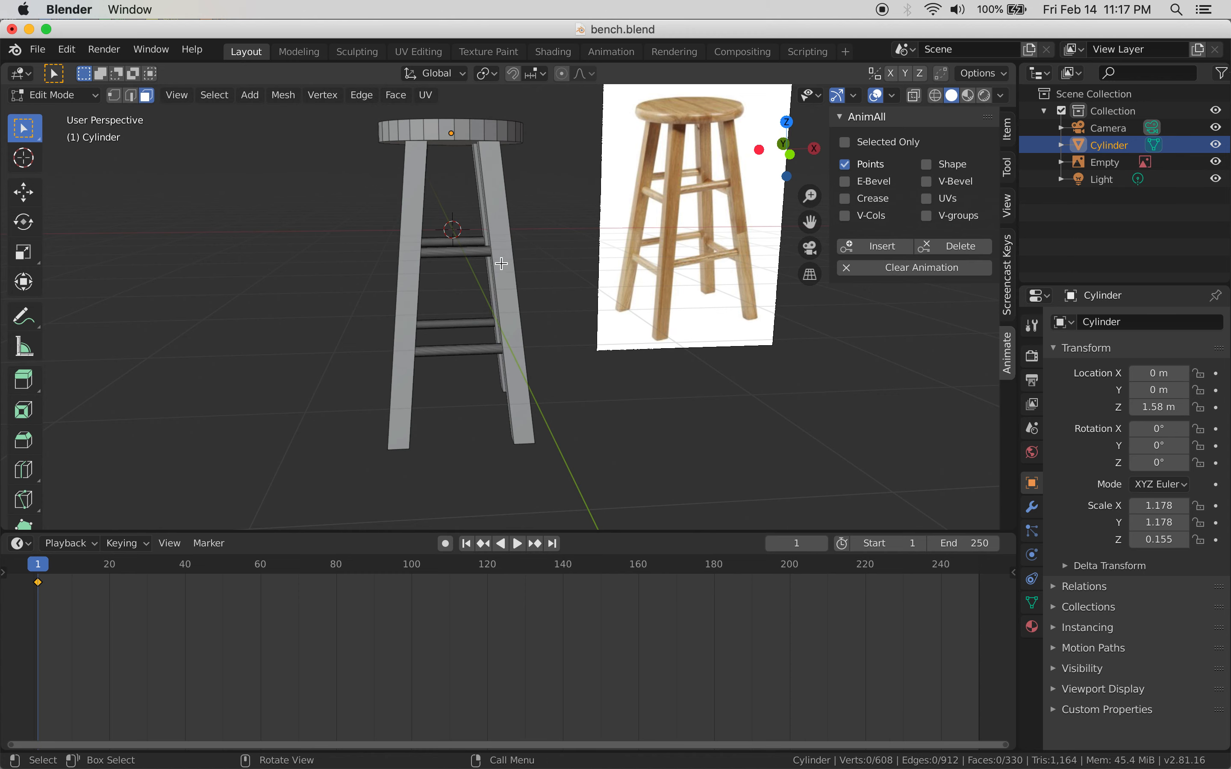
click(404, 131)
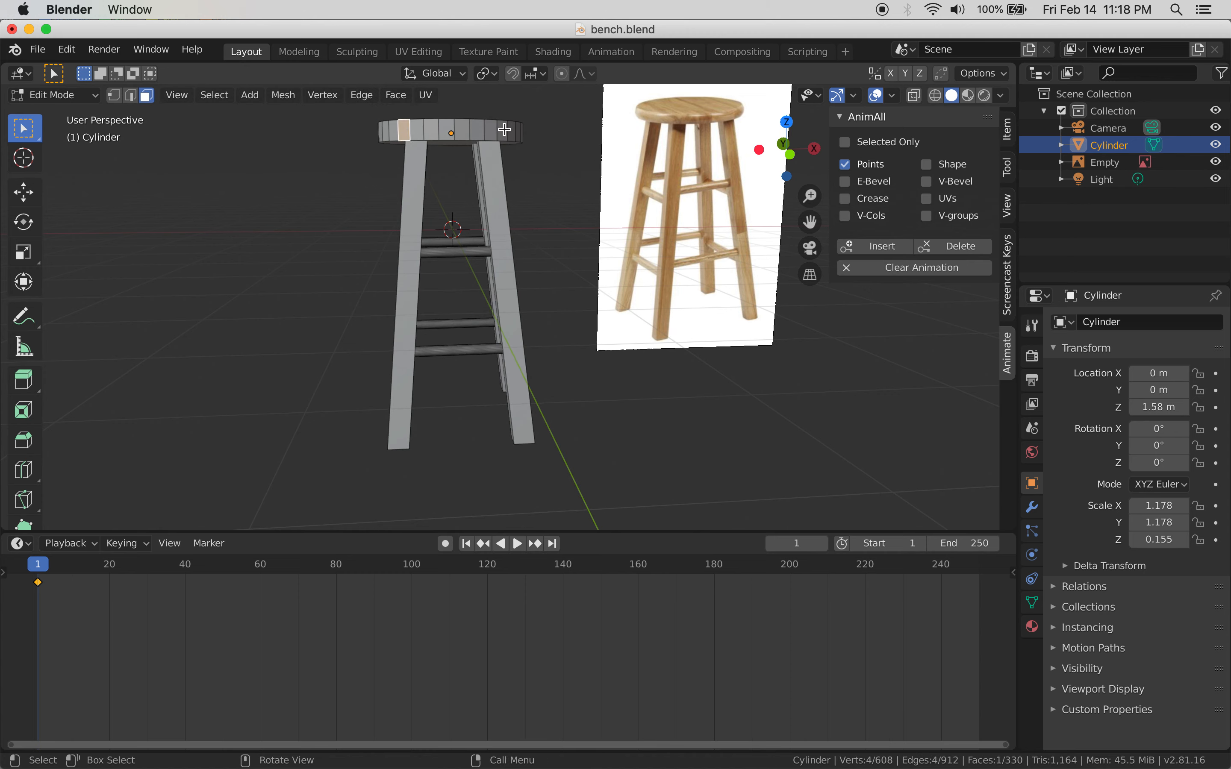
key(Tab)
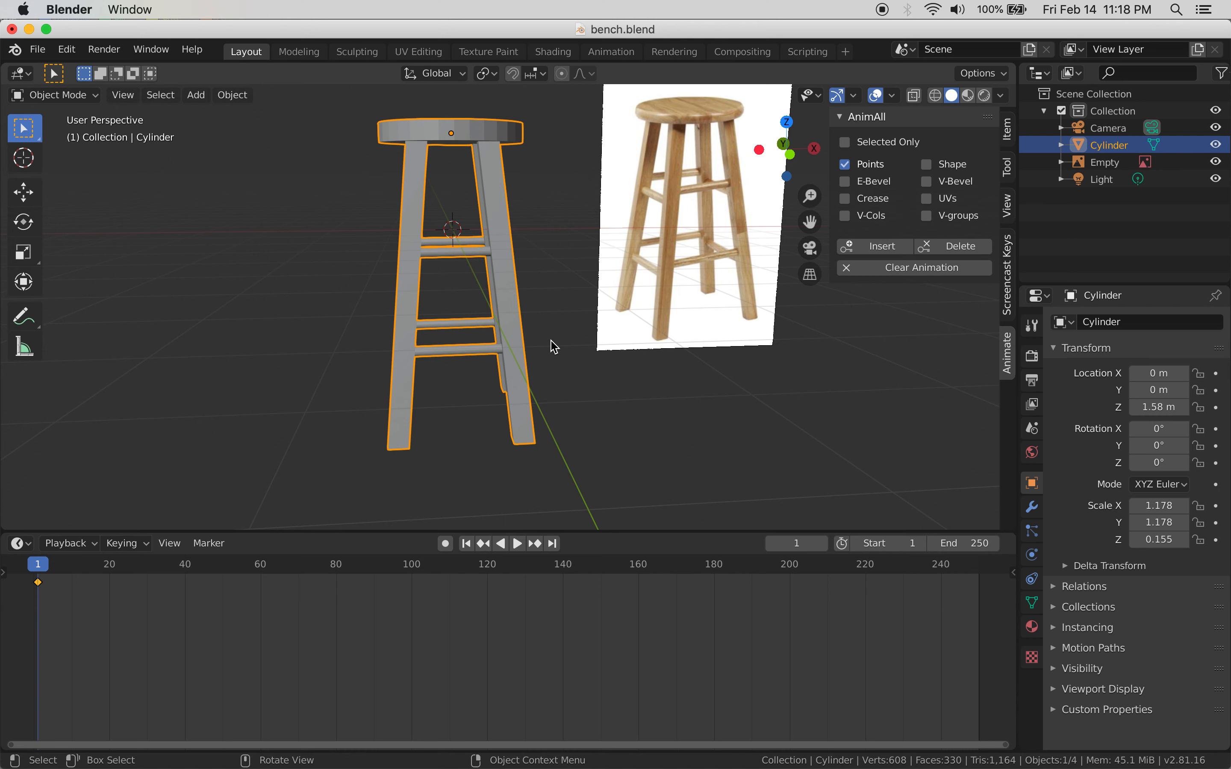
key(Tab)
click(415, 300)
click(667, 444)
key(Tab)
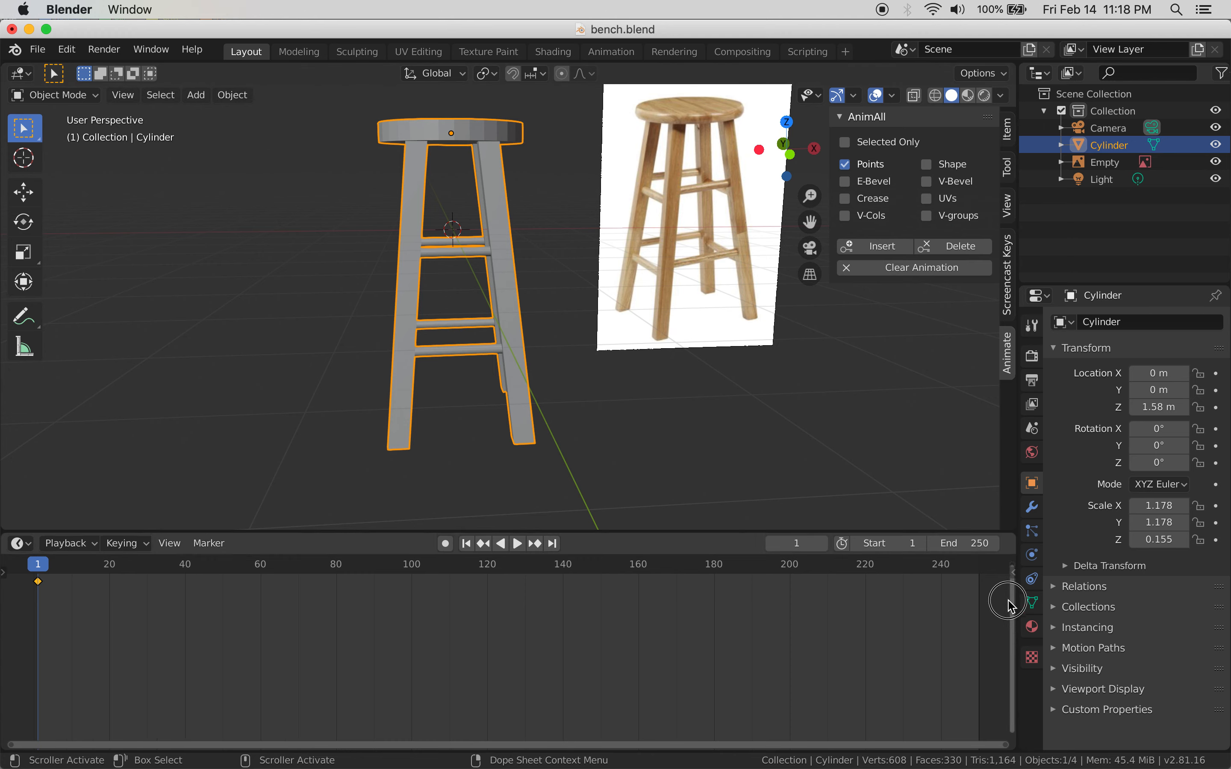
key(Tab)
key(Tab)
key(Tab)
key(Tab)
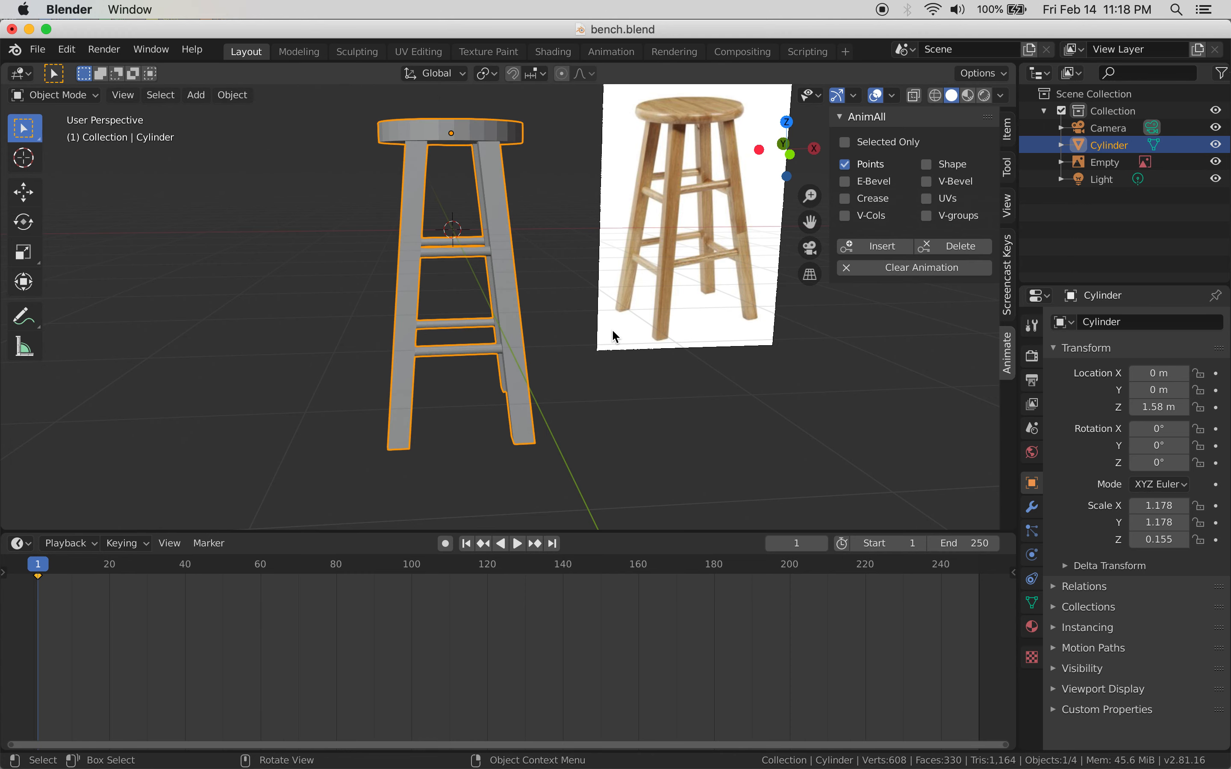
key(Tab)
key(Tab)
Switch the selected stool from Object Mode to Edit Mode
click(57, 95)
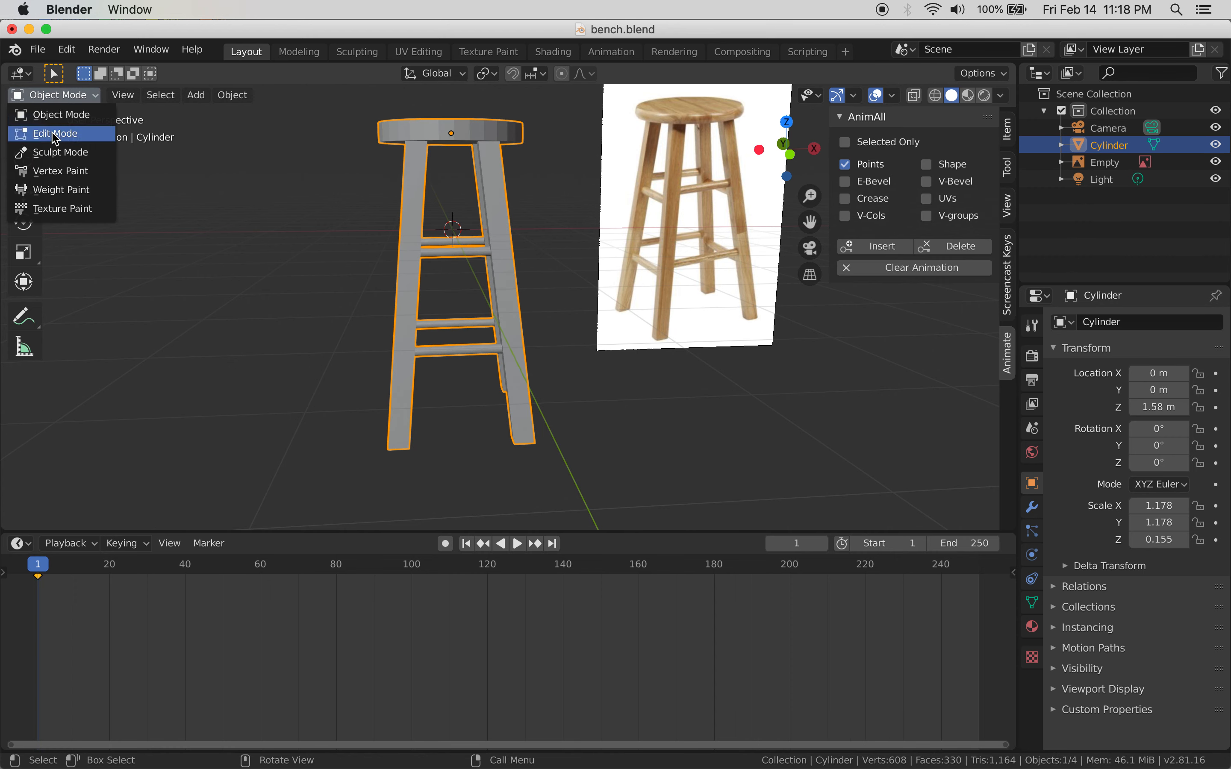
click(364, 221)
click(411, 197)
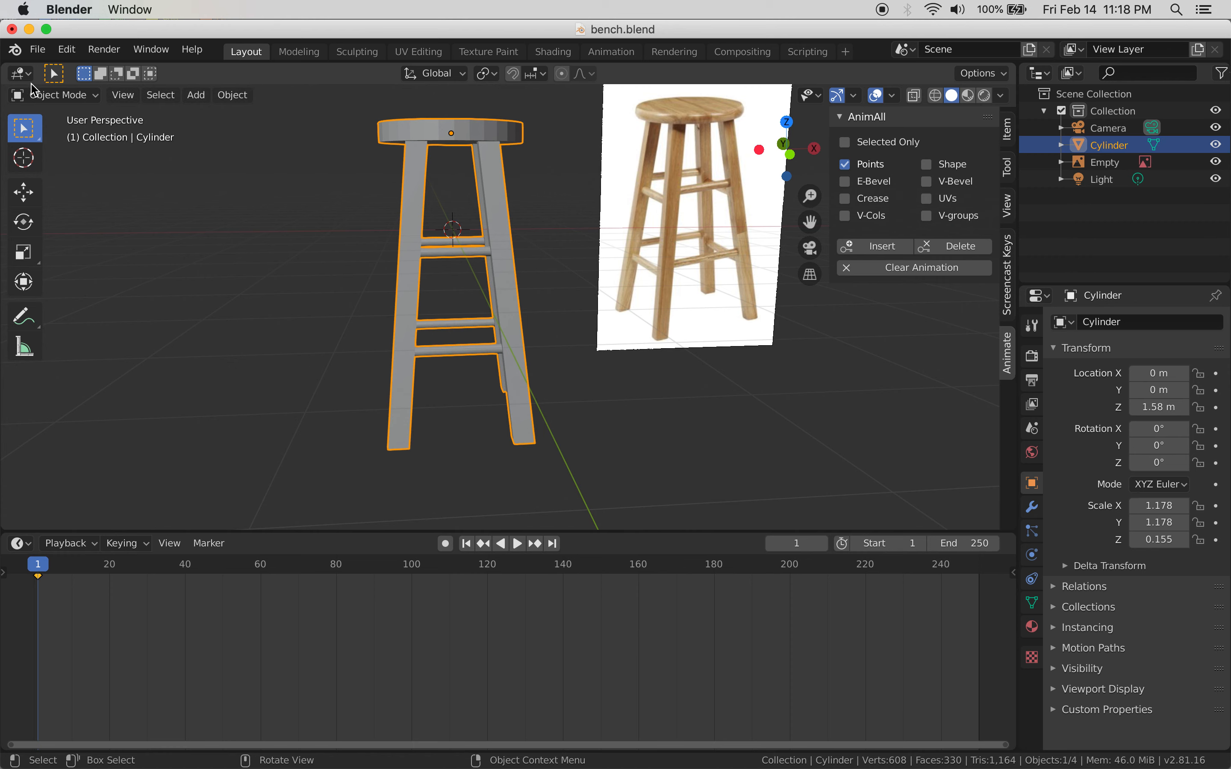
click(51, 95)
click(71, 139)
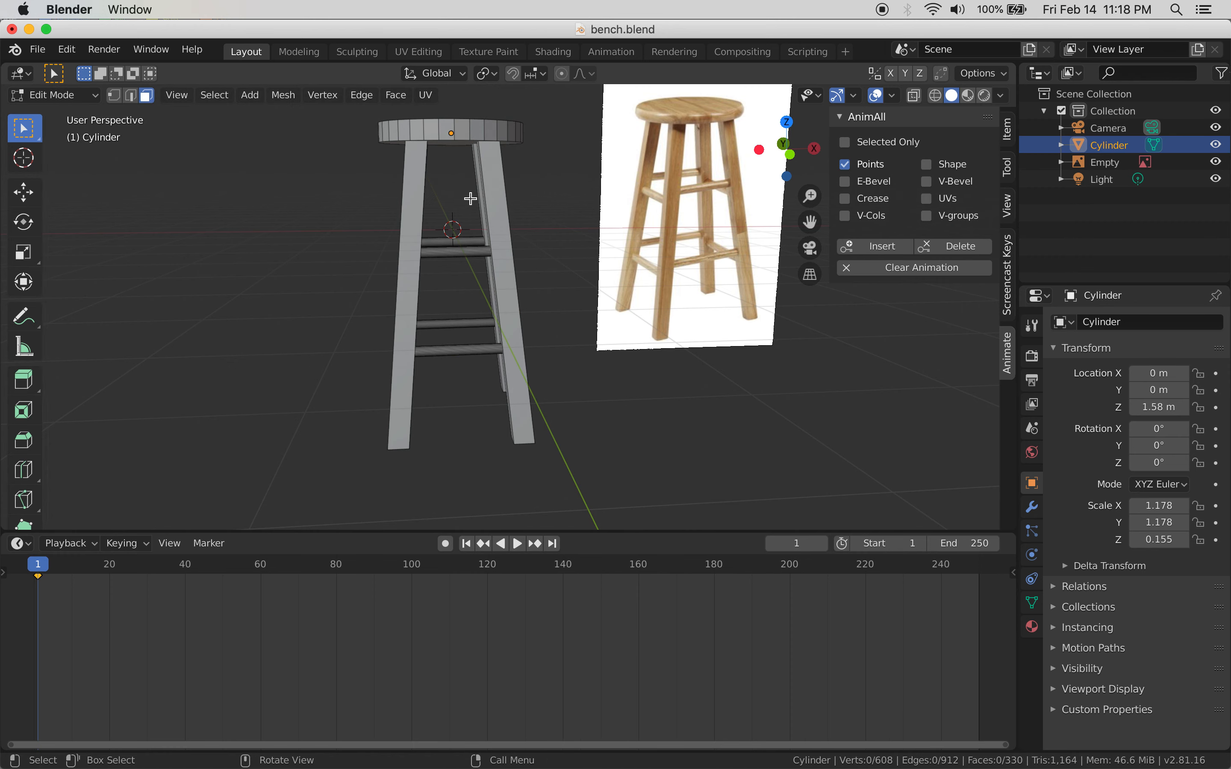
Select the front face of the stool's right-hand leg and insert AnimAll point keyframes at frames 1 and 8
click(509, 205)
click(874, 246)
click(64, 564)
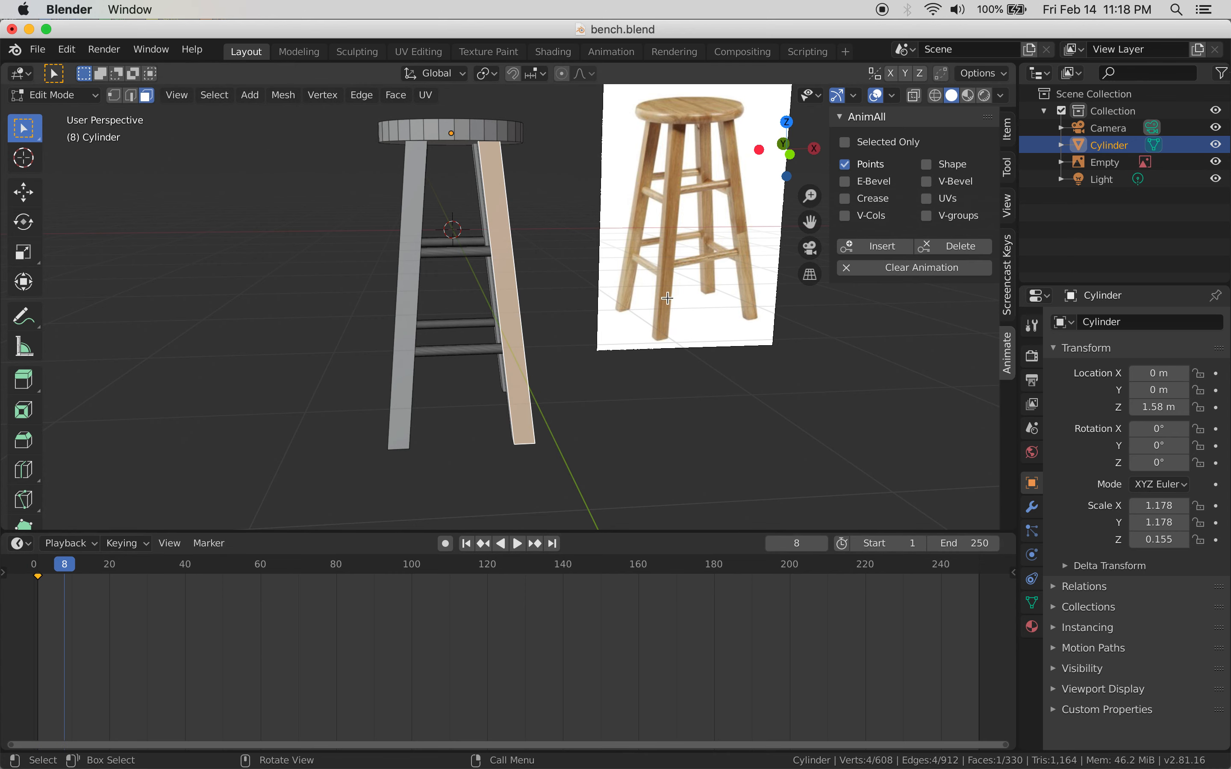
click(883, 247)
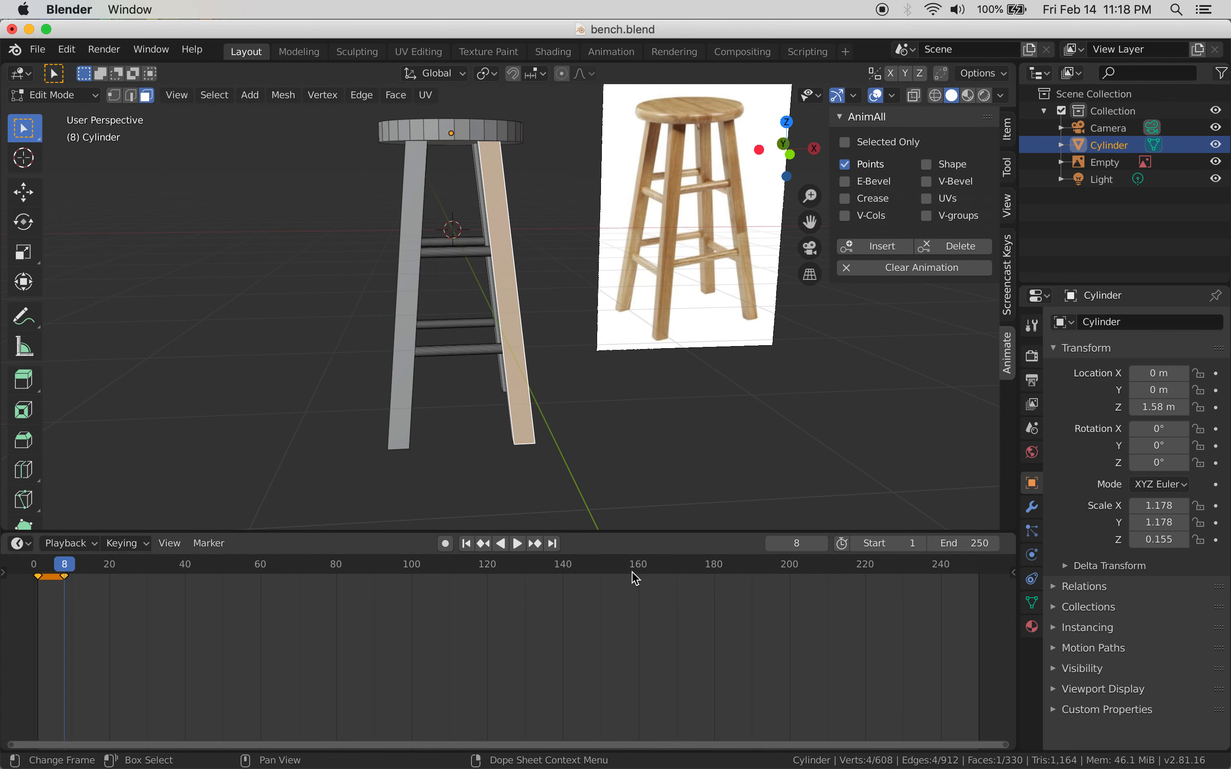
drag(1012, 662, 1016, 646)
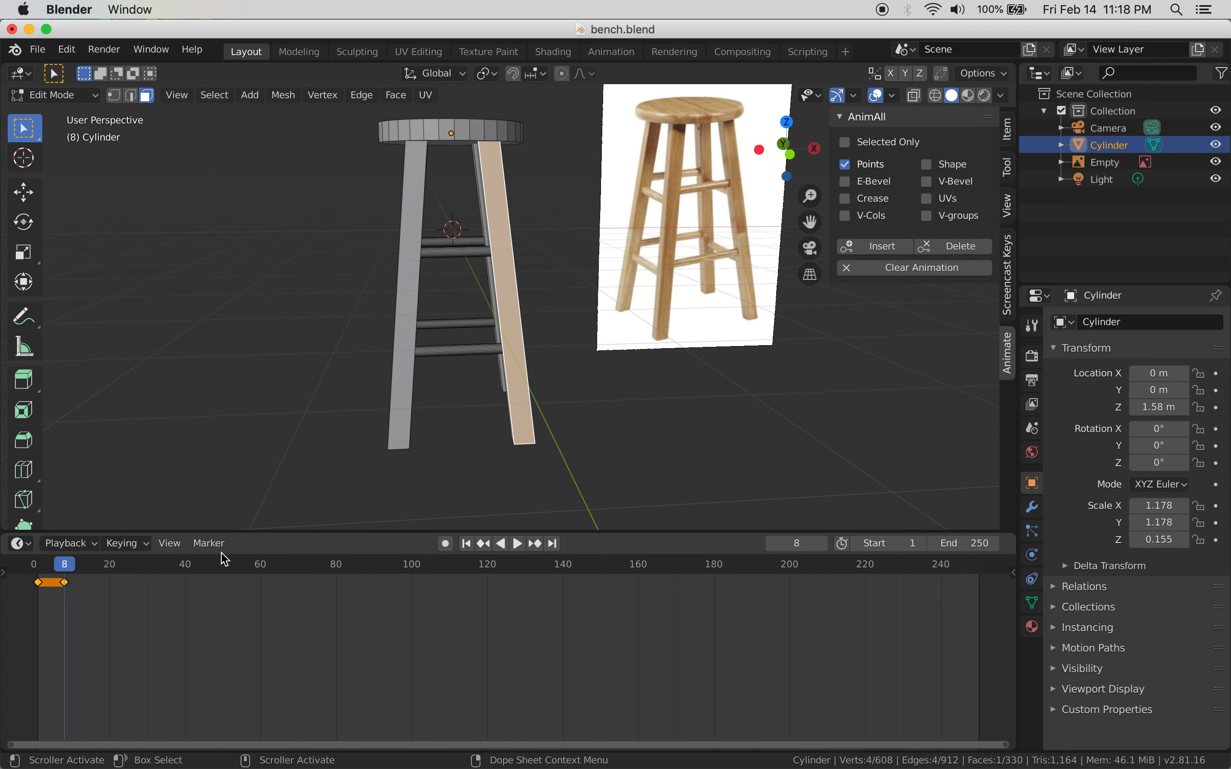
Clear the stool's AnimAll animation and set the current frame back to 1
click(908, 268)
click(910, 268)
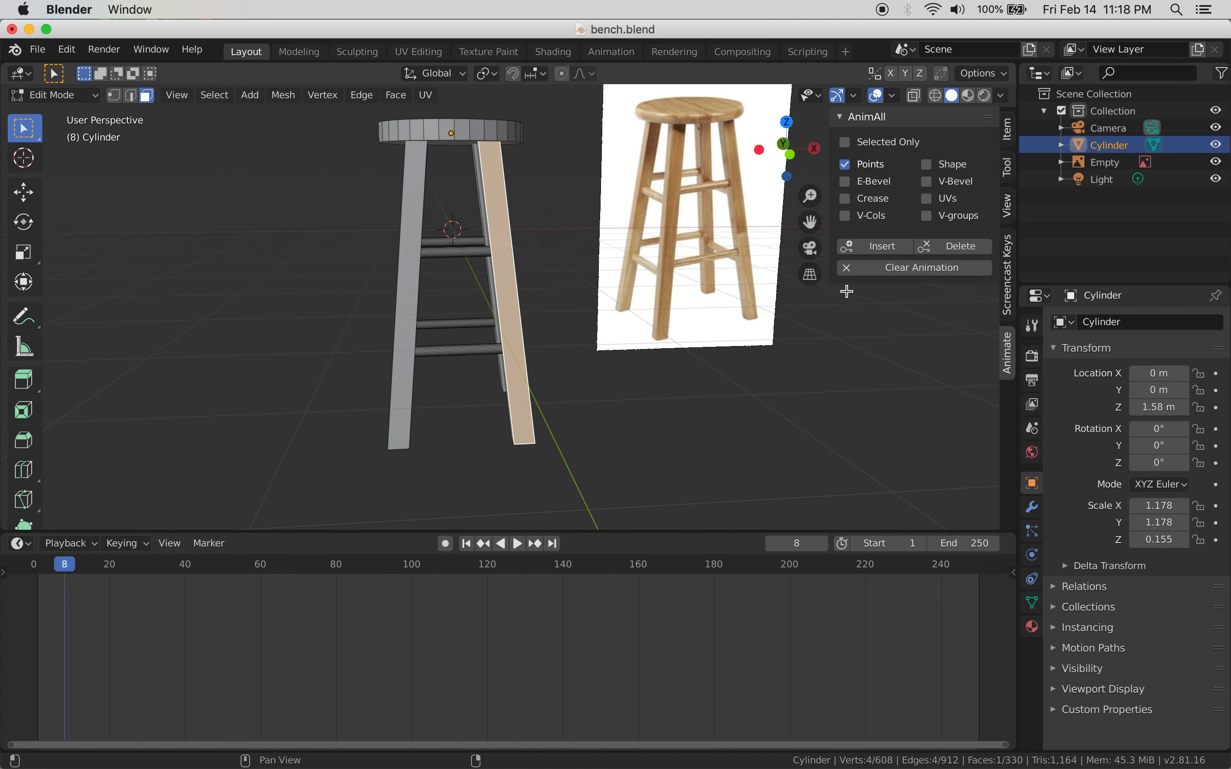
drag(74, 576, 35, 564)
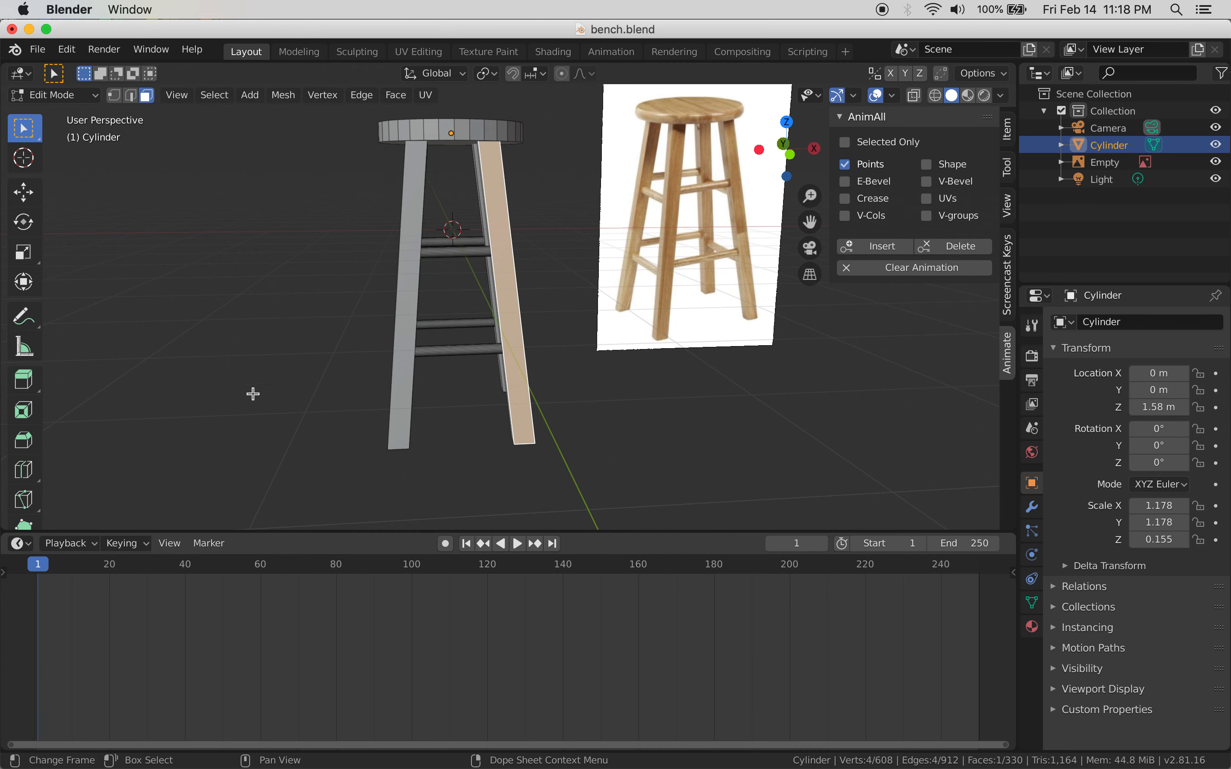
scroll(361, 151, down, 2)
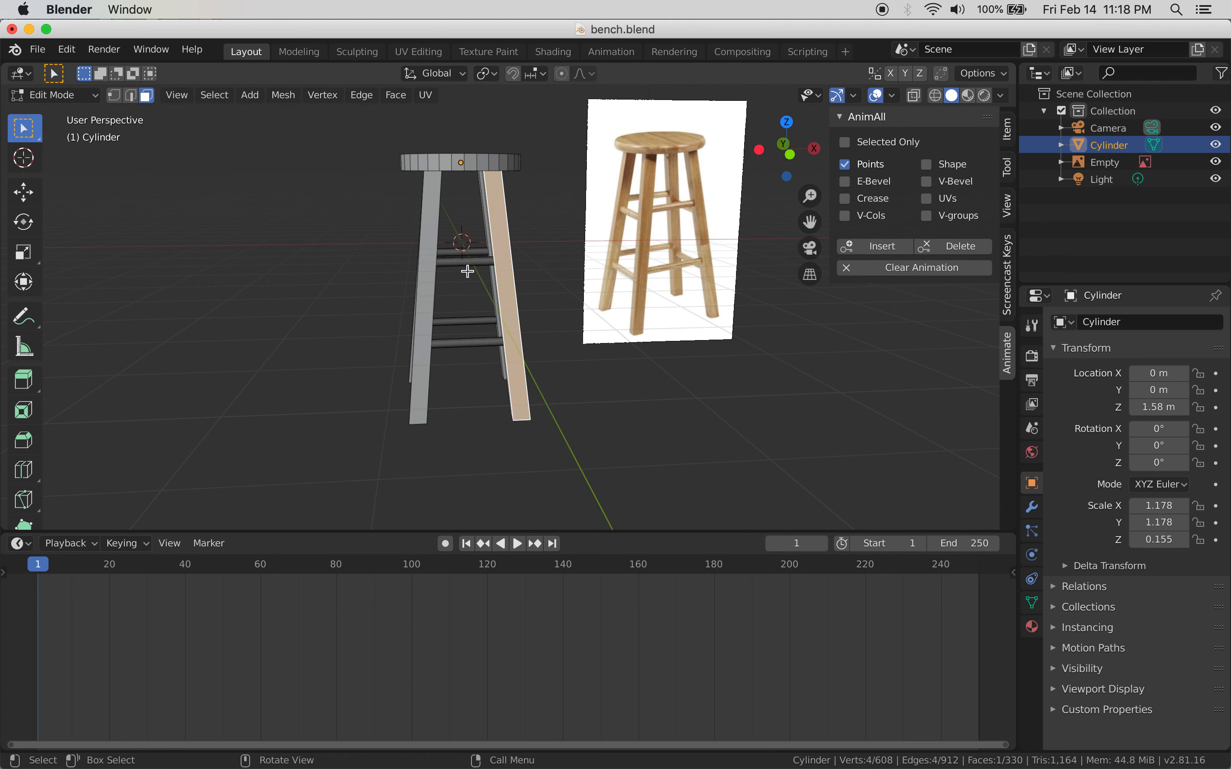
middle_drag(409, 304, 369, 238)
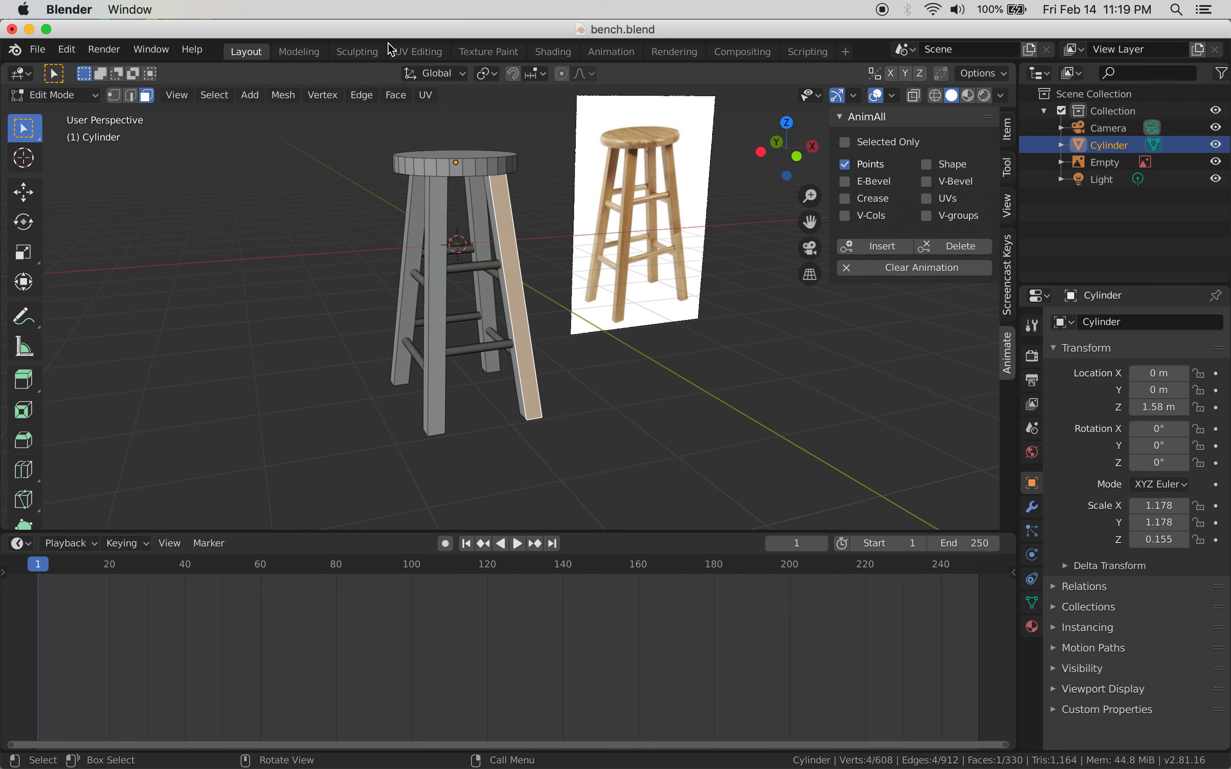
Try to box-select the whole stool's faces without X-ray
middle_drag(382, 155, 385, 190)
mouse_move(359, 156)
middle_down()
mouse_move(353, 123)
mouse_move(358, 144)
middle_up()
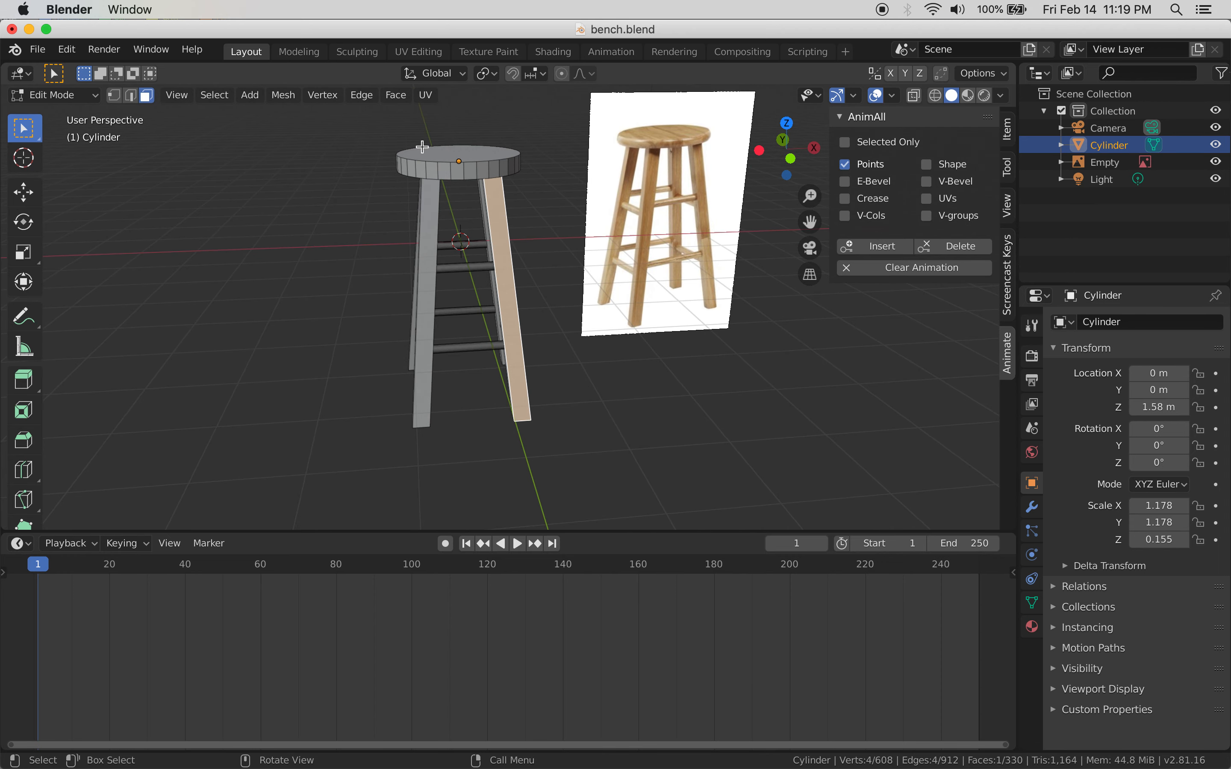
middle_drag(530, 372, 519, 285)
middle_drag(433, 280, 497, 295)
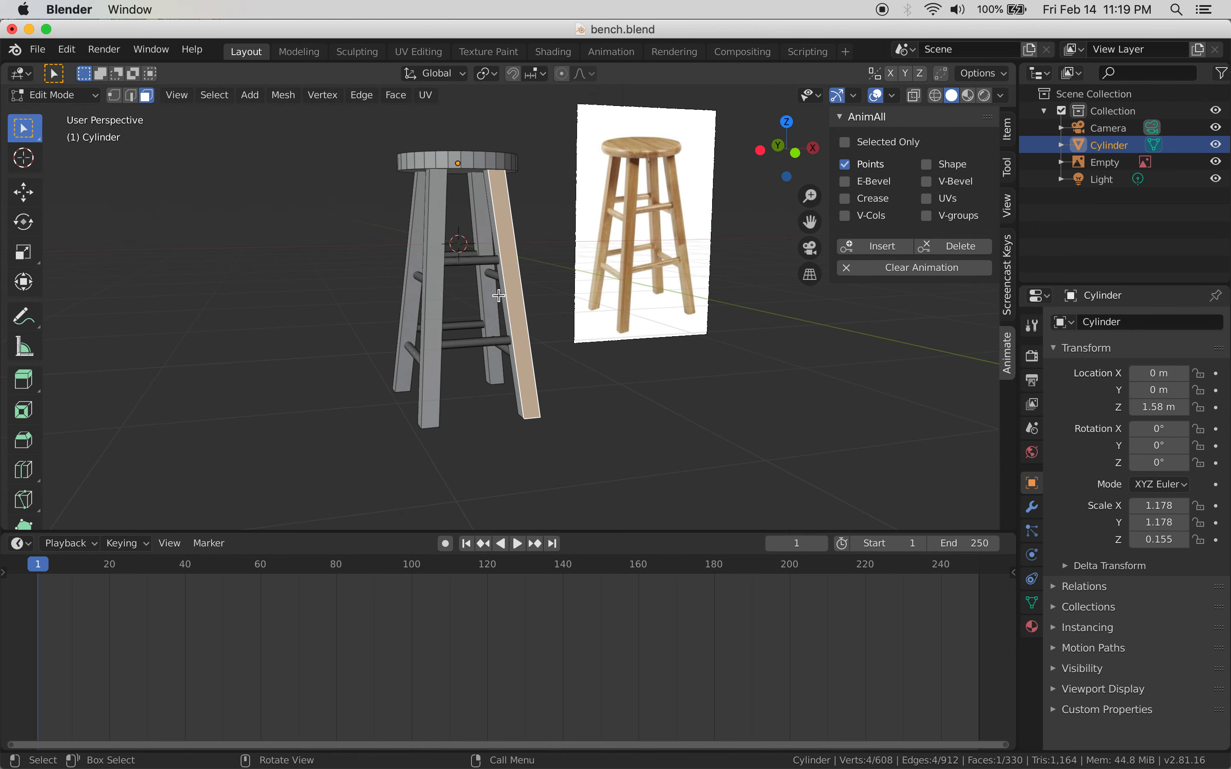
middle_drag(358, 186, 357, 157)
drag(350, 130, 563, 464)
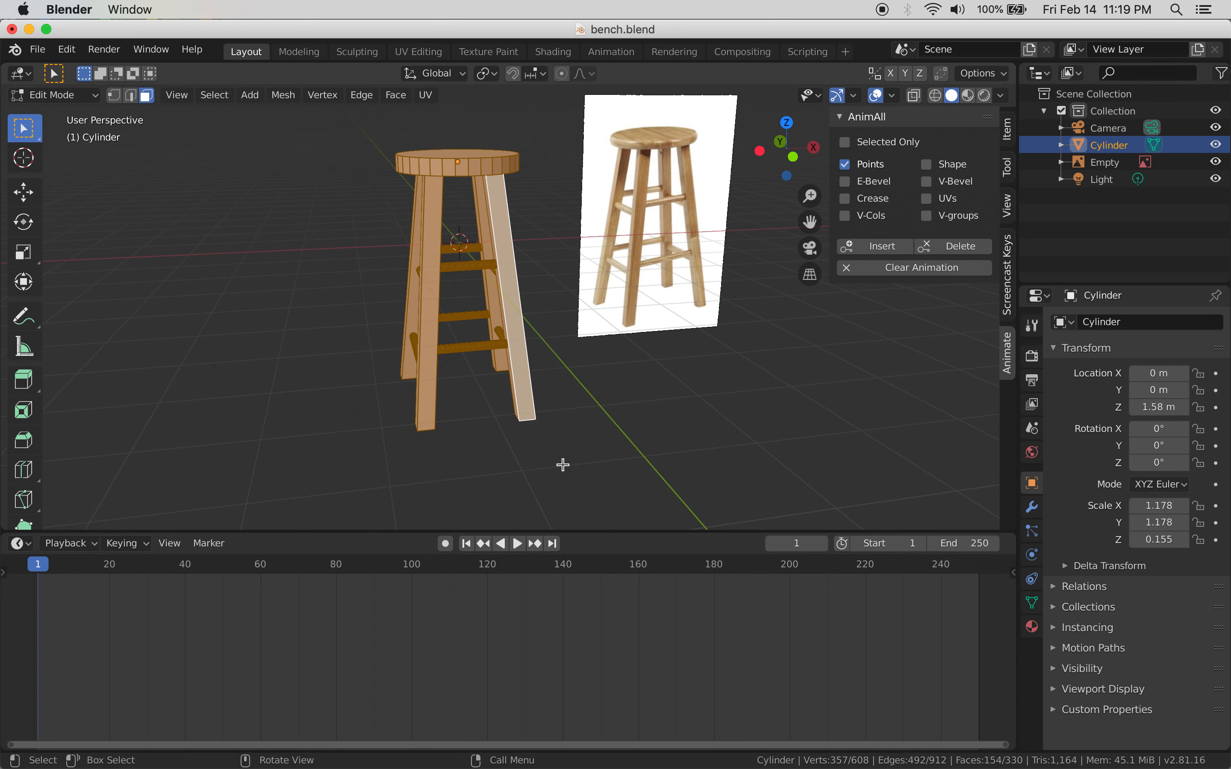
mouse_move(270, 324)
middle_down()
mouse_move(461, 341)
mouse_move(603, 281)
mouse_move(763, 285)
mouse_move(267, 319)
mouse_move(261, 305)
middle_up()
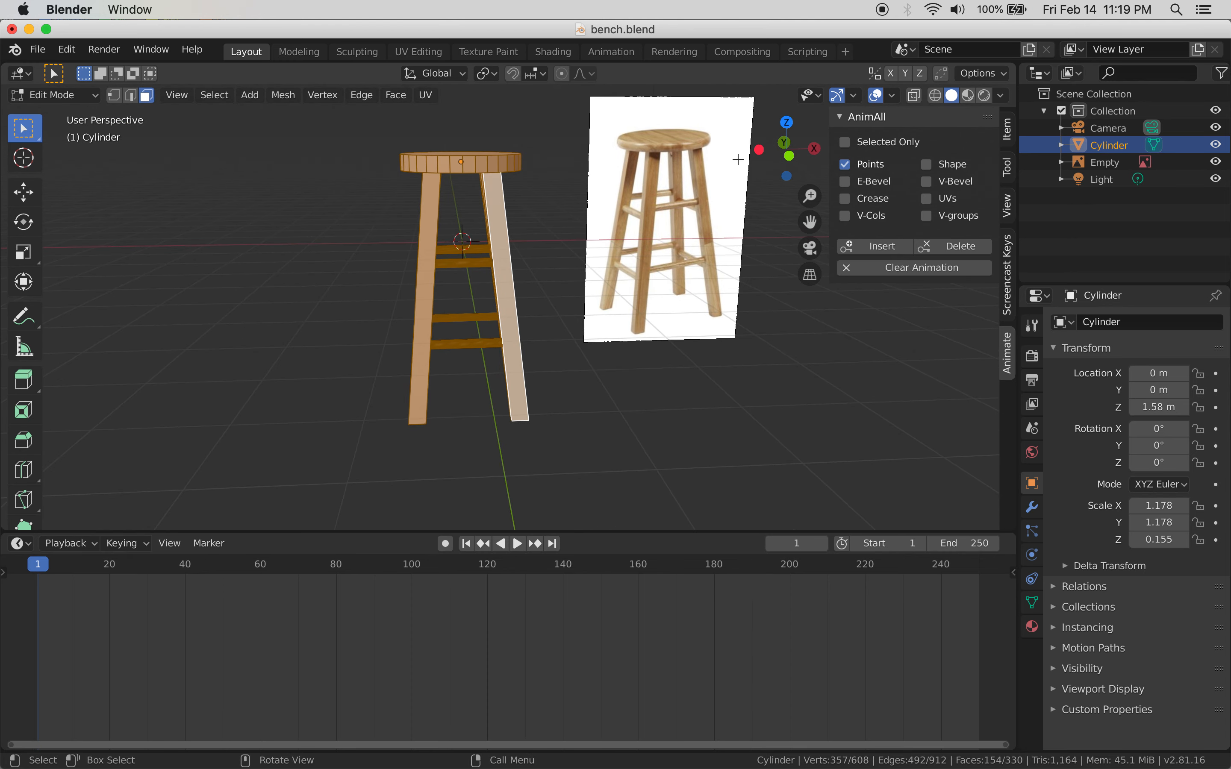
Turn on X-ray and box-select every face of the stool, including the hidden ones
click(914, 97)
click(318, 223)
middle_drag(321, 200, 238, 154)
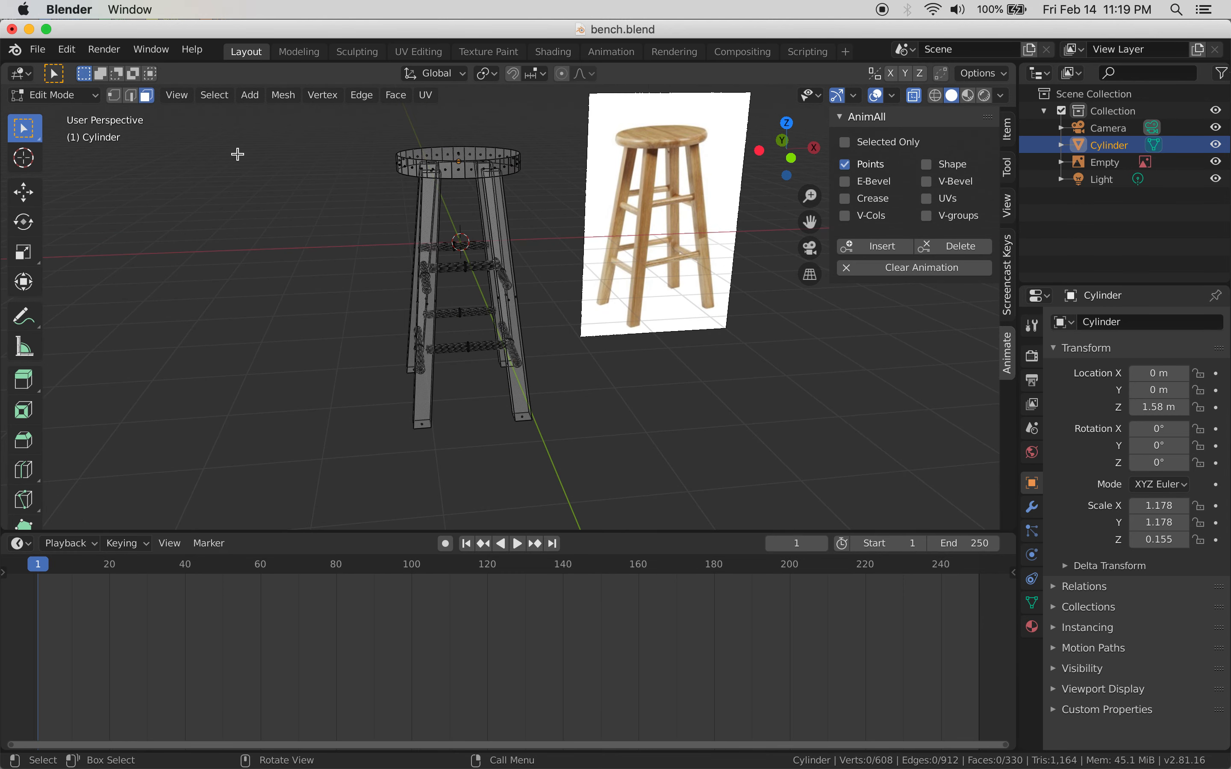
drag(369, 132, 559, 448)
middle_drag(363, 377, 375, 266)
click(335, 270)
key(super+z)
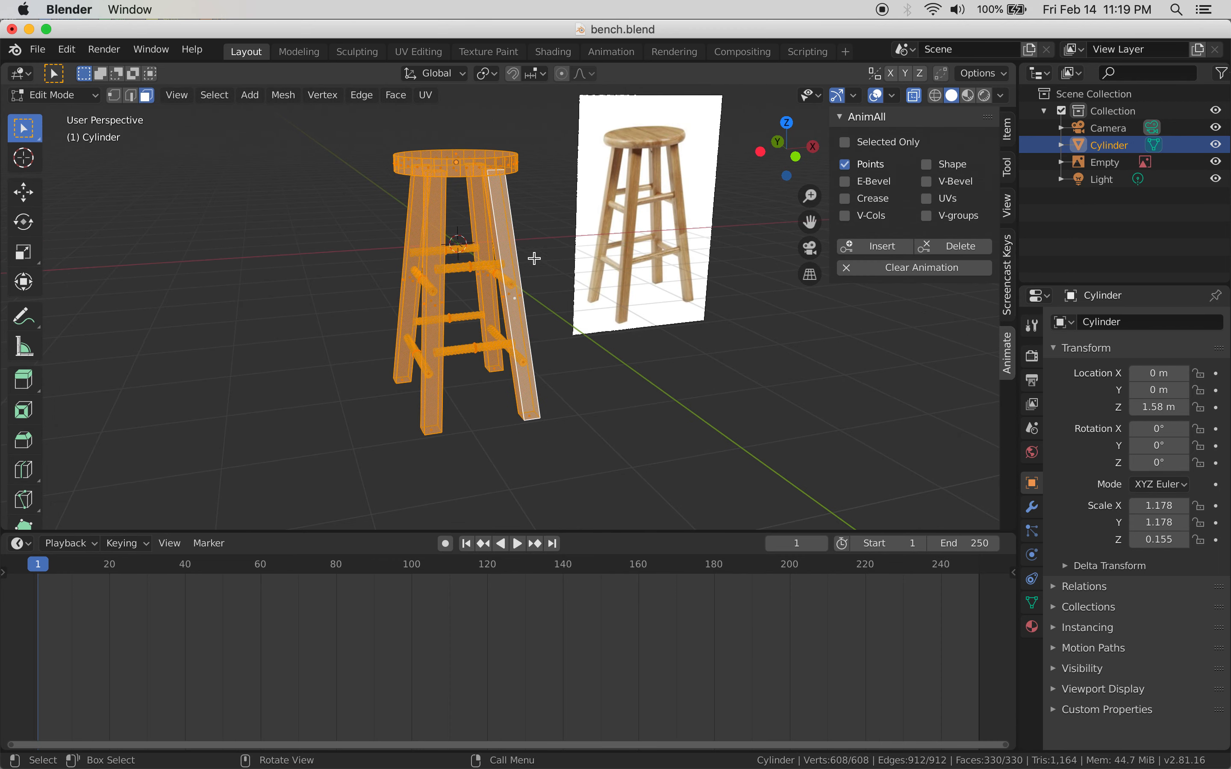
Subdivide the stool's selected faces twice
right_click(508, 265)
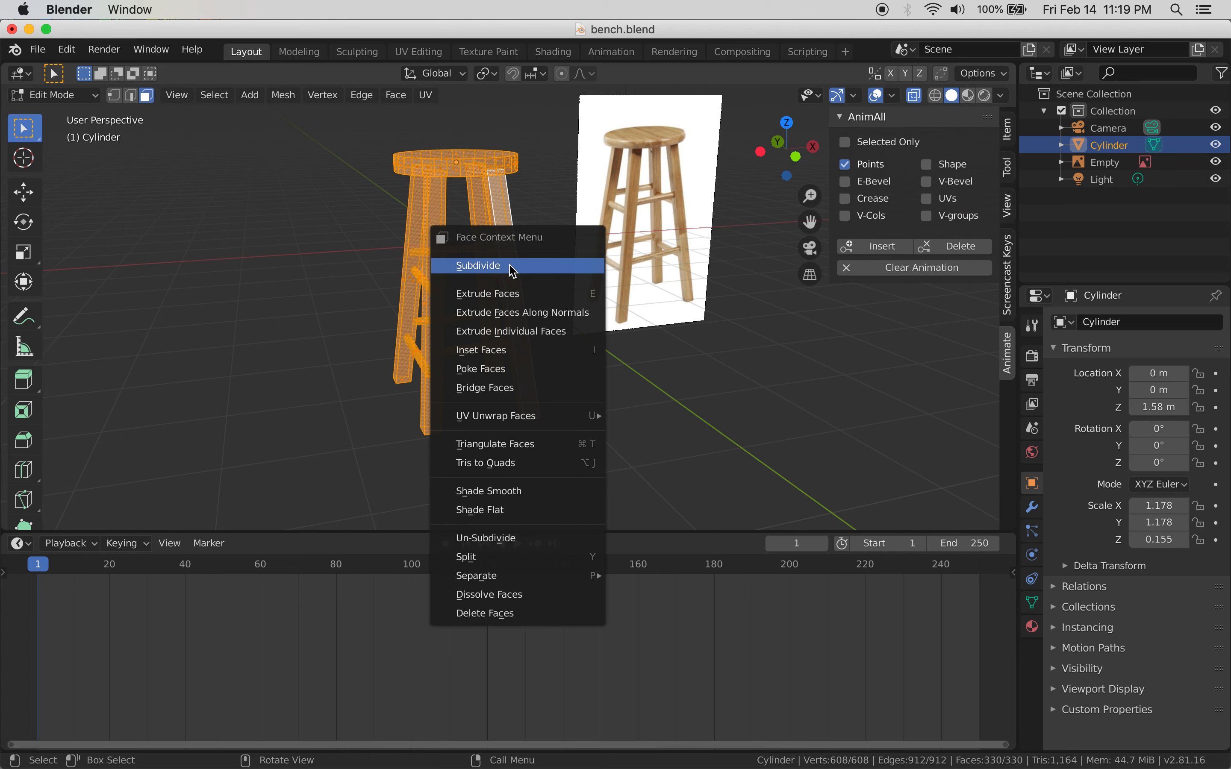
click(492, 263)
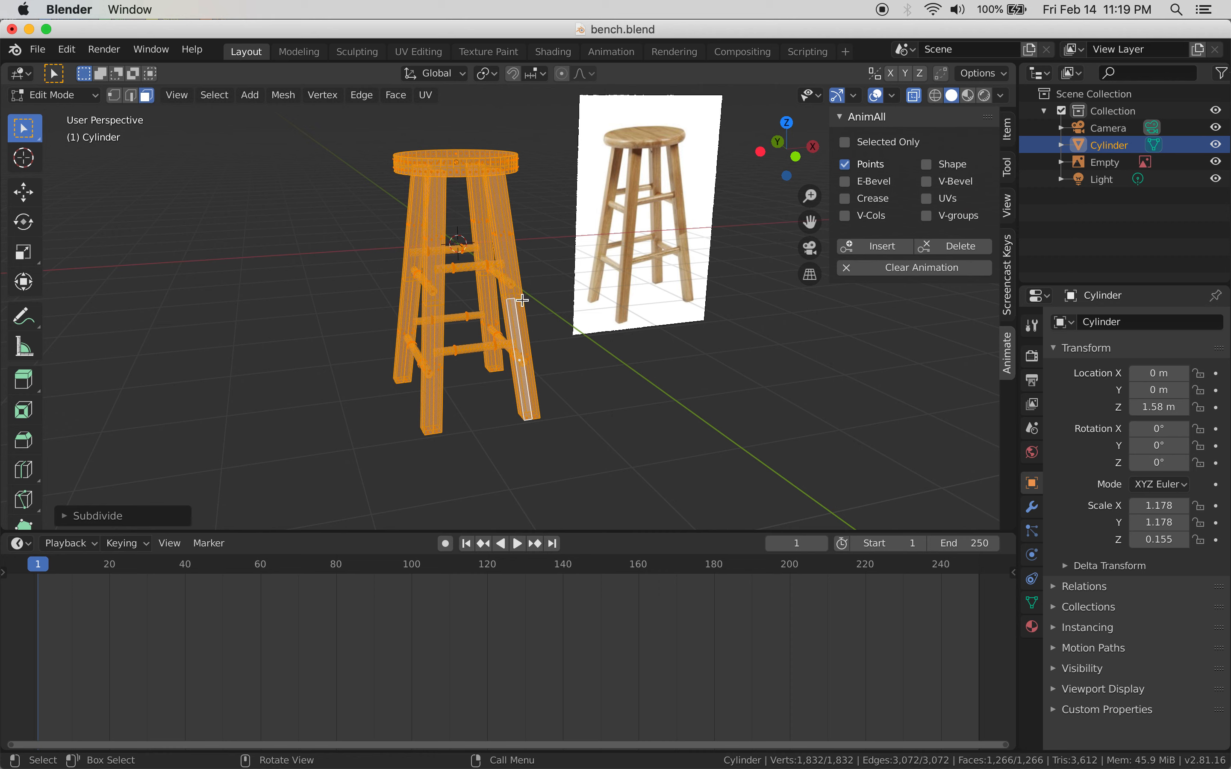
right_click(514, 283)
click(515, 283)
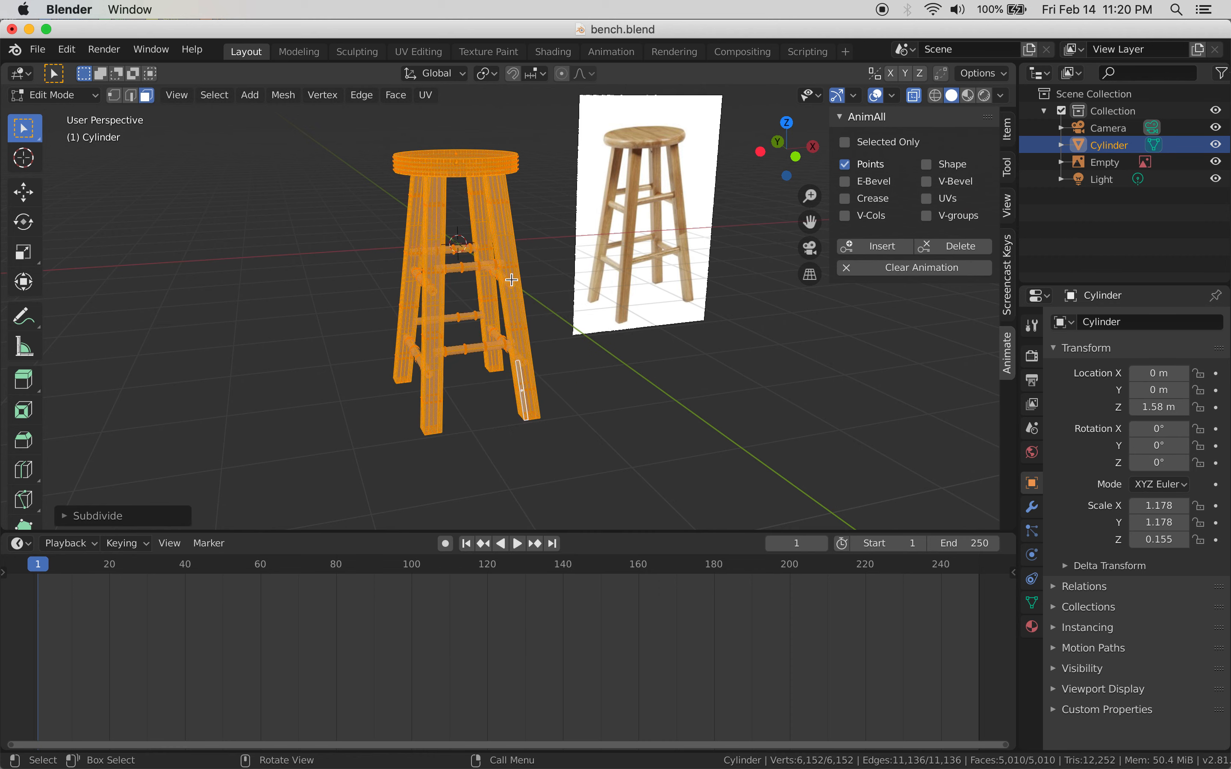
Select only one small face on the underside of the right-hand leg and insert an AnimAll point keyframe at frame 1
click(297, 350)
mouse_move(422, 443)
middle_down()
mouse_move(349, 393)
mouse_move(403, 434)
mouse_move(442, 418)
mouse_move(410, 423)
mouse_move(422, 426)
middle_up()
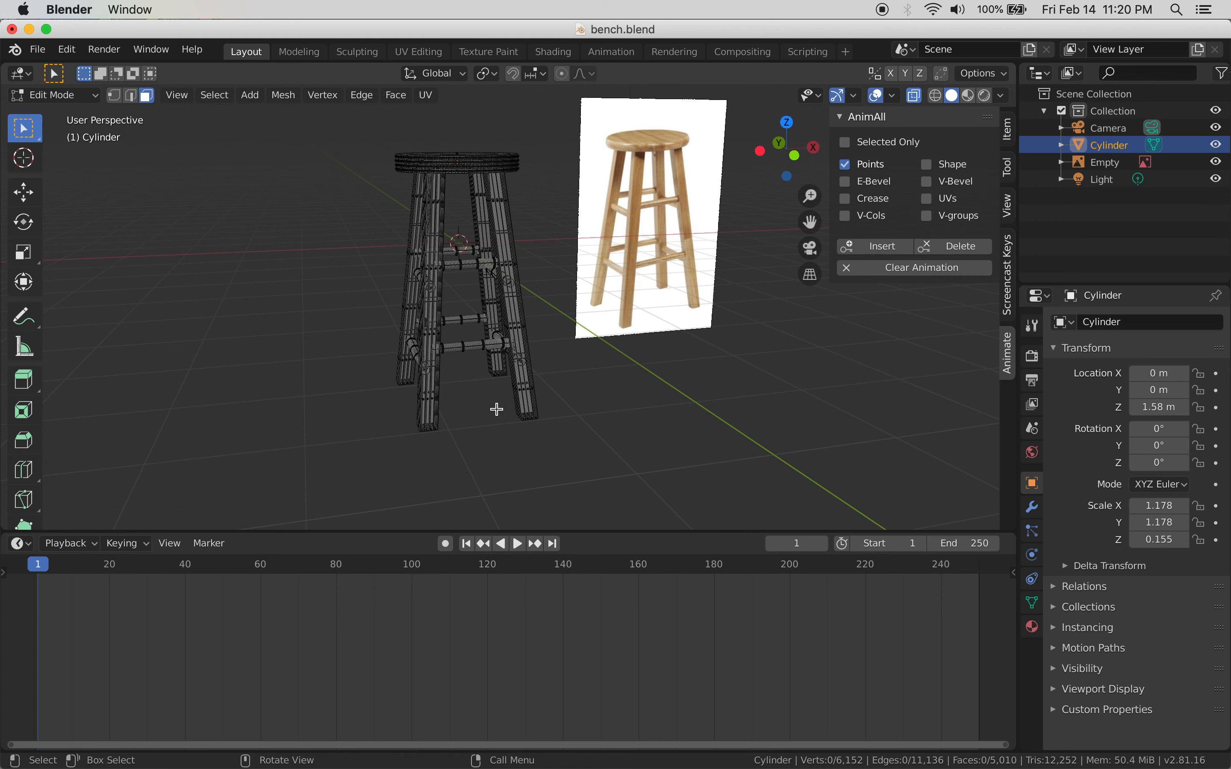
mouse_move(527, 429)
middle_down()
mouse_move(524, 393)
mouse_move(532, 404)
middle_up()
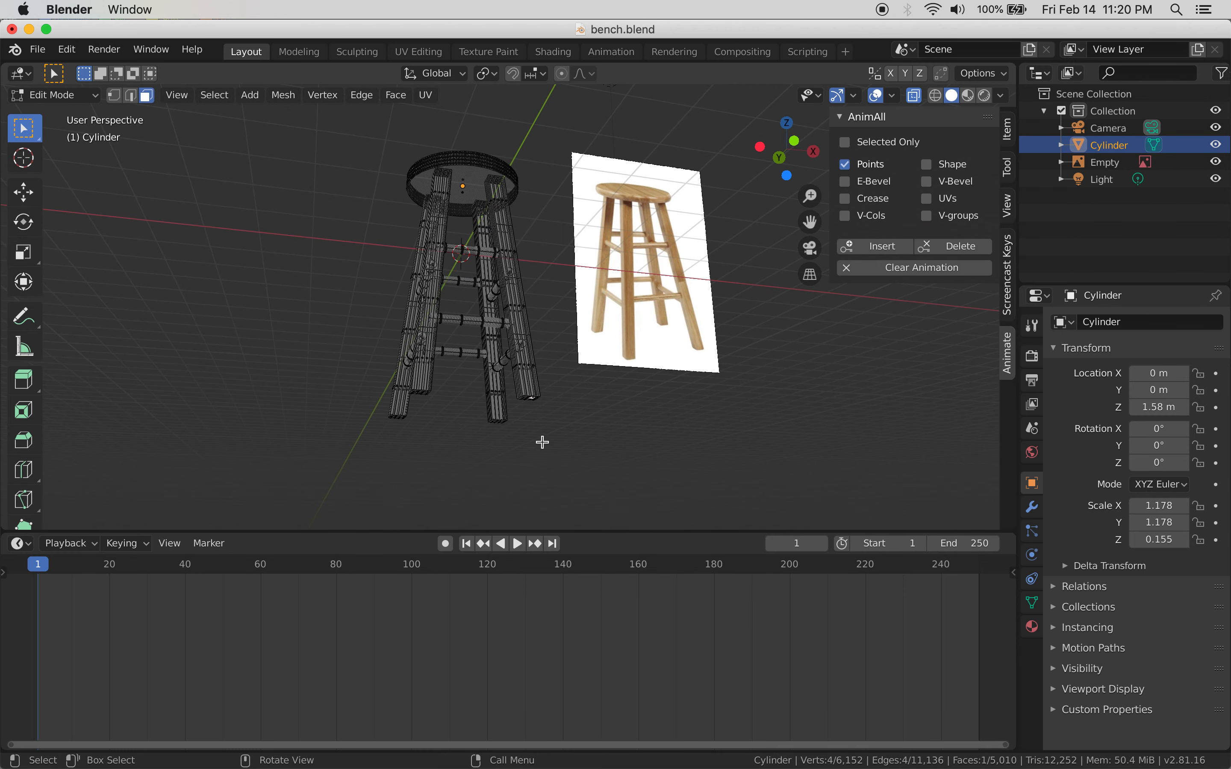
click(885, 246)
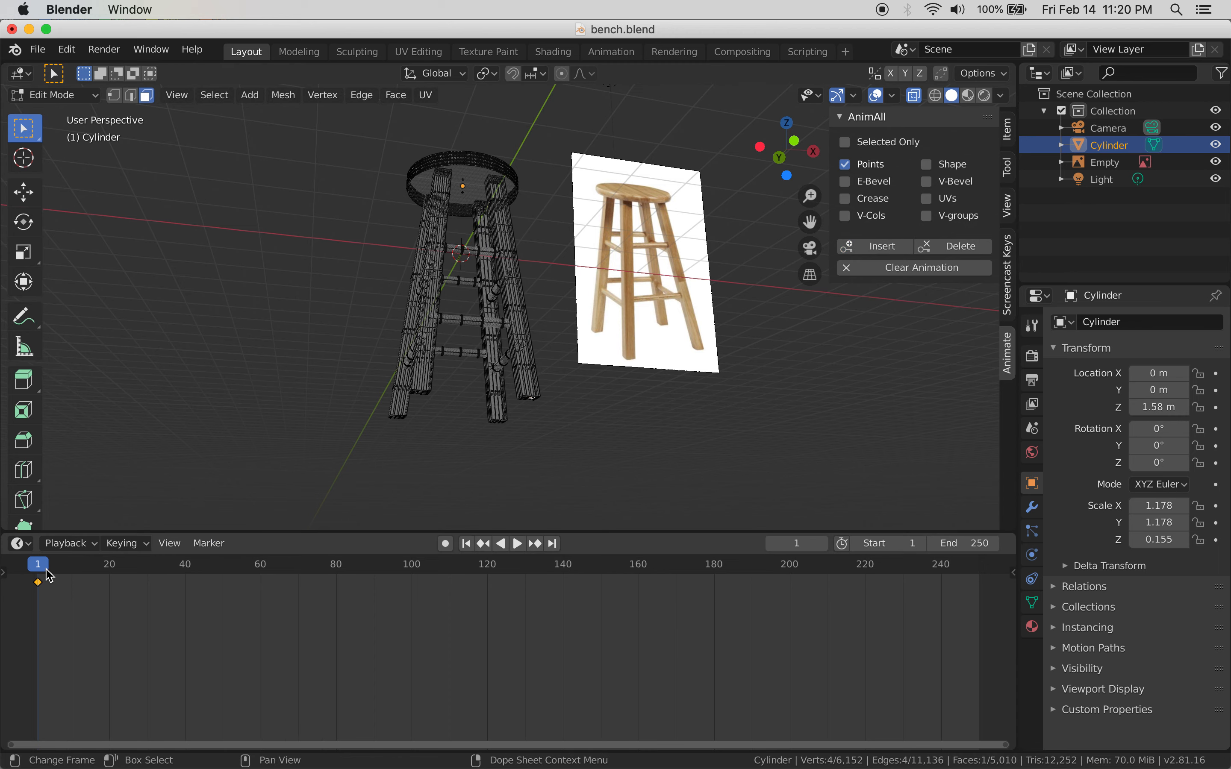
Set the current frame to 21, turn off X-ray and inspect the selected face at the leg's lower end
middle_drag(239, 483, 261, 467)
drag(83, 568, 113, 580)
middle_drag(258, 426, 338, 423)
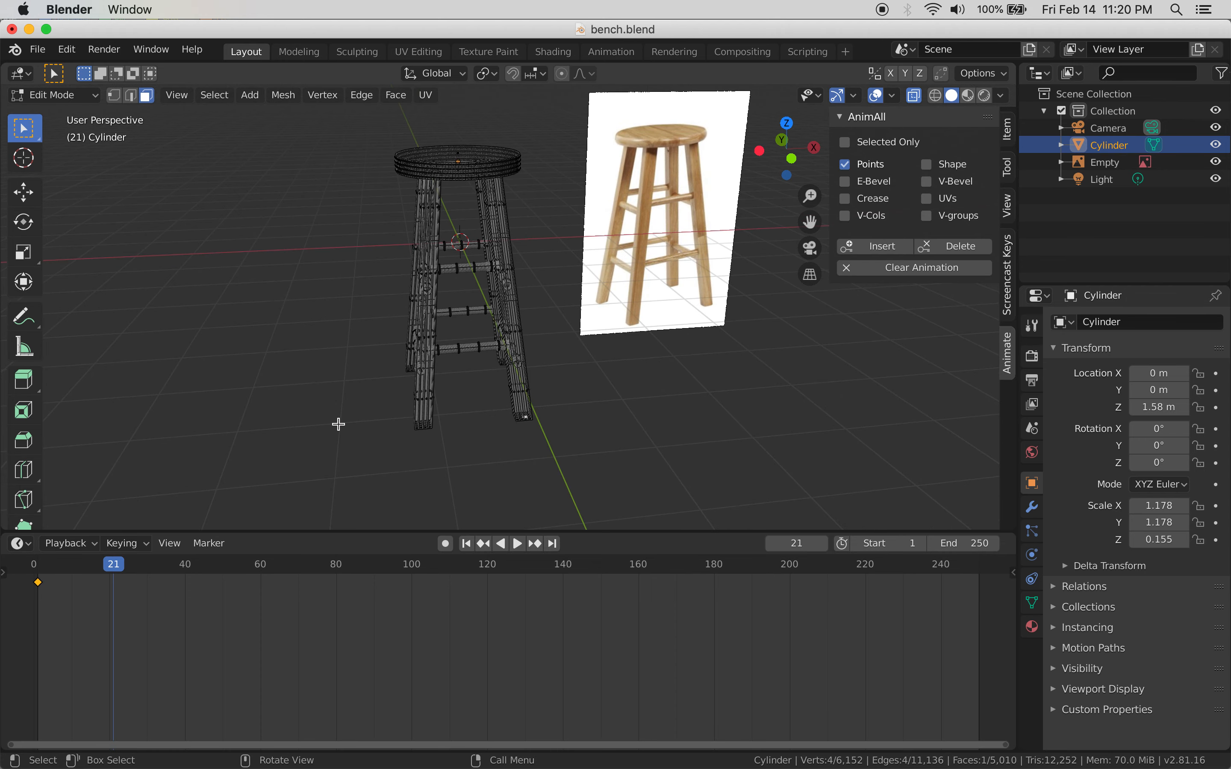
click(922, 98)
middle_drag(414, 310, 503, 265)
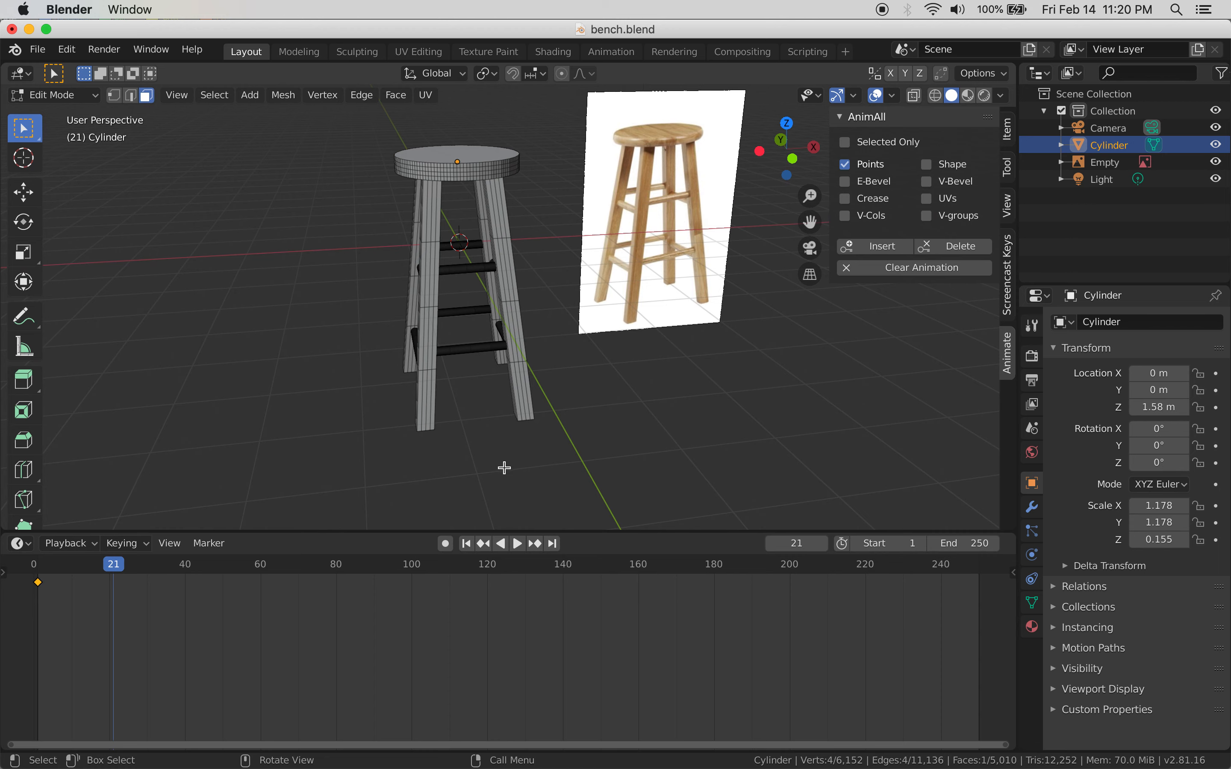
middle_drag(509, 446, 532, 373)
scroll(524, 381, up, 3)
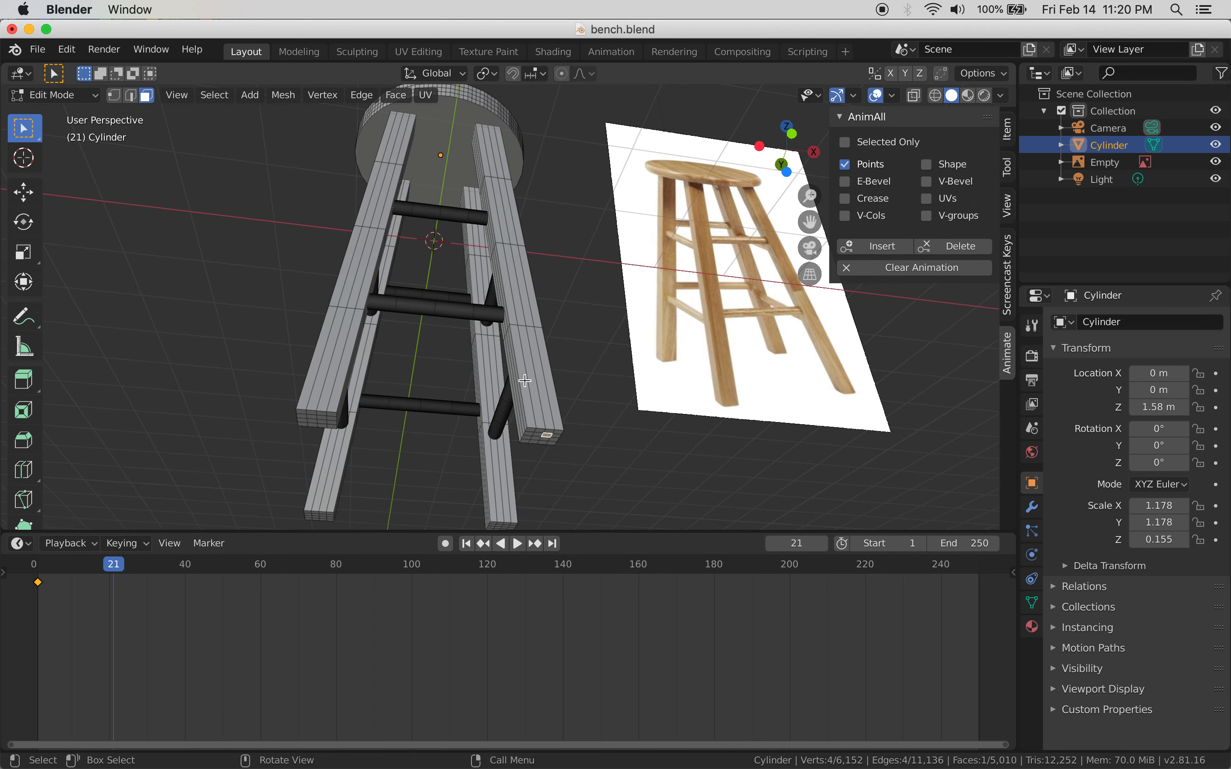
middle_drag(551, 436, 531, 431)
scroll(527, 429, down, 5)
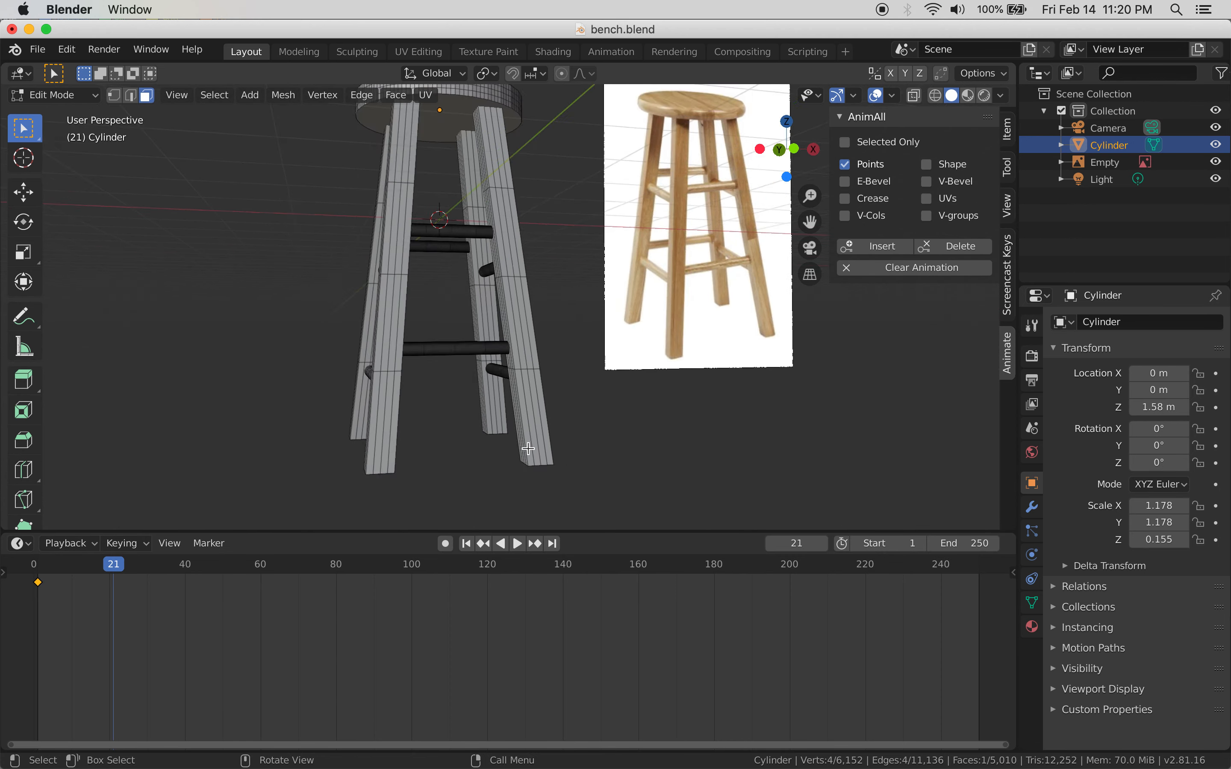
scroll(527, 430, up, 2)
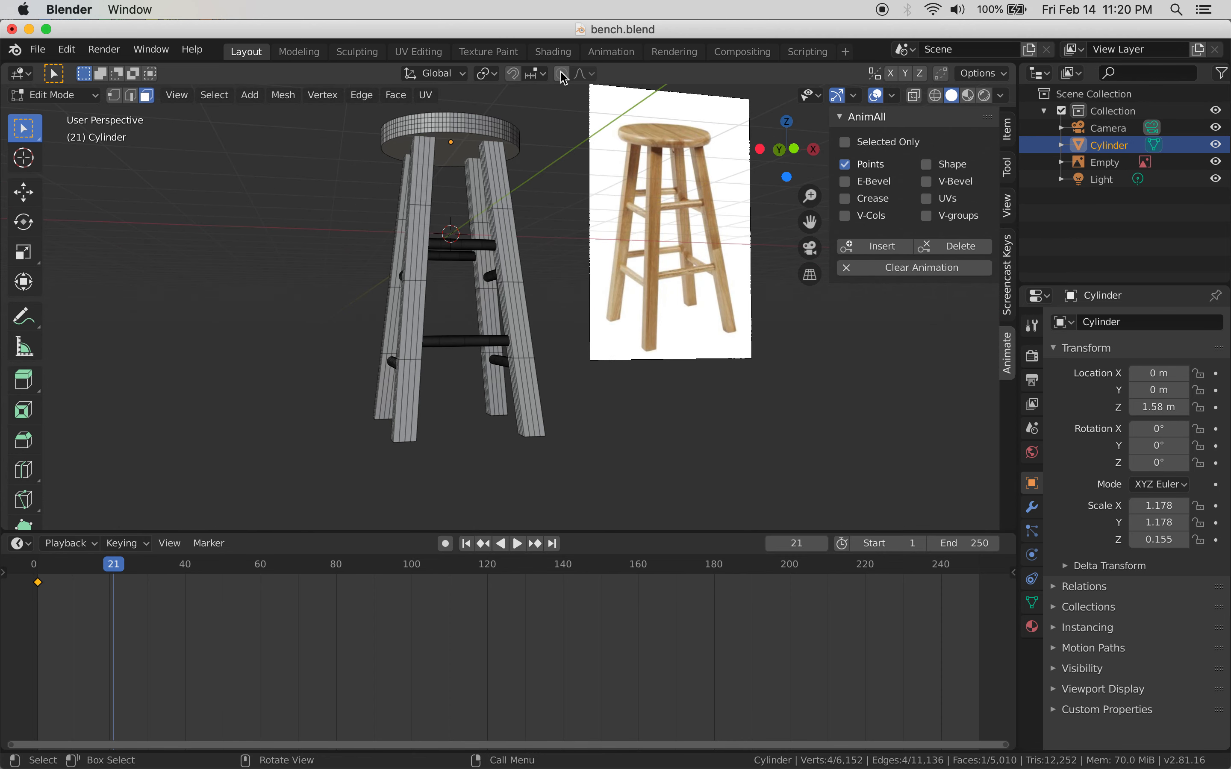
Enable proportional editing and set the current frame to 40
middle_drag(546, 433, 669, 476)
scroll(545, 402, down, 3)
scroll(546, 412, up, 2)
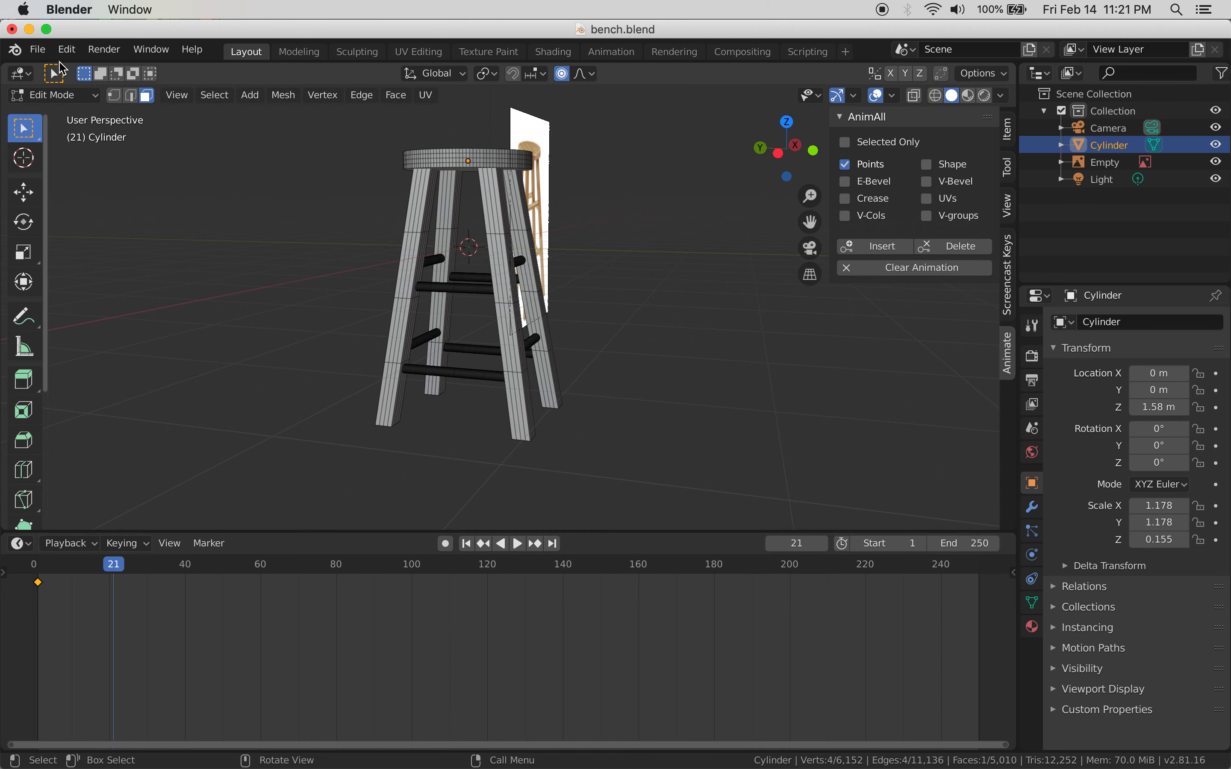
click(186, 567)
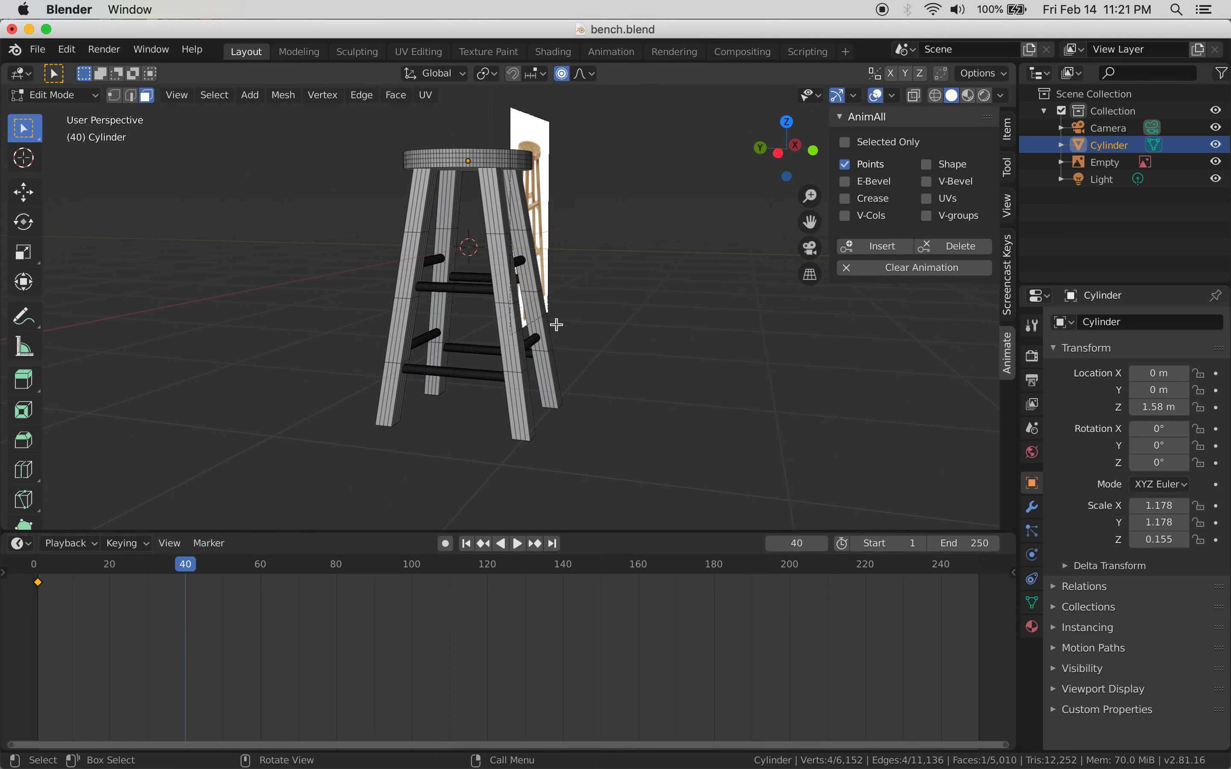
mouse_move(554, 429)
middle_down()
mouse_move(489, 390)
mouse_move(563, 480)
mouse_move(575, 417)
middle_up()
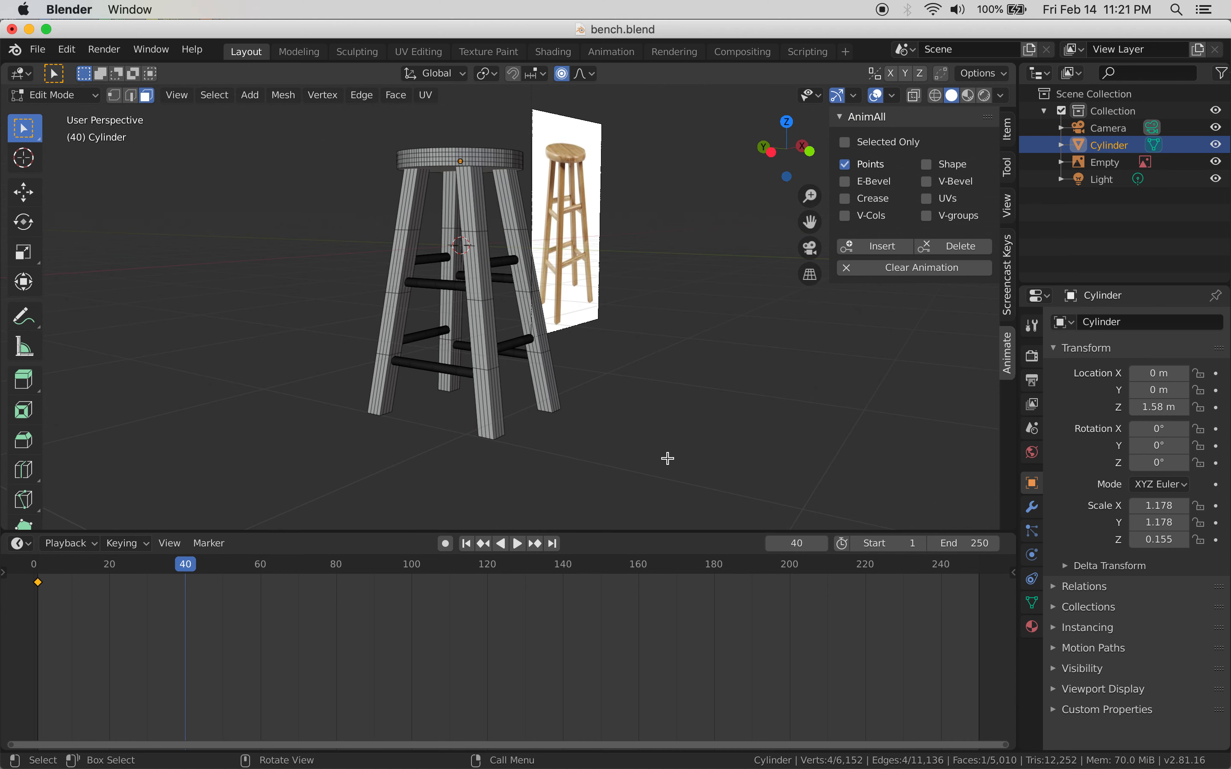
key(g)
scroll(588, 407, down, 8)
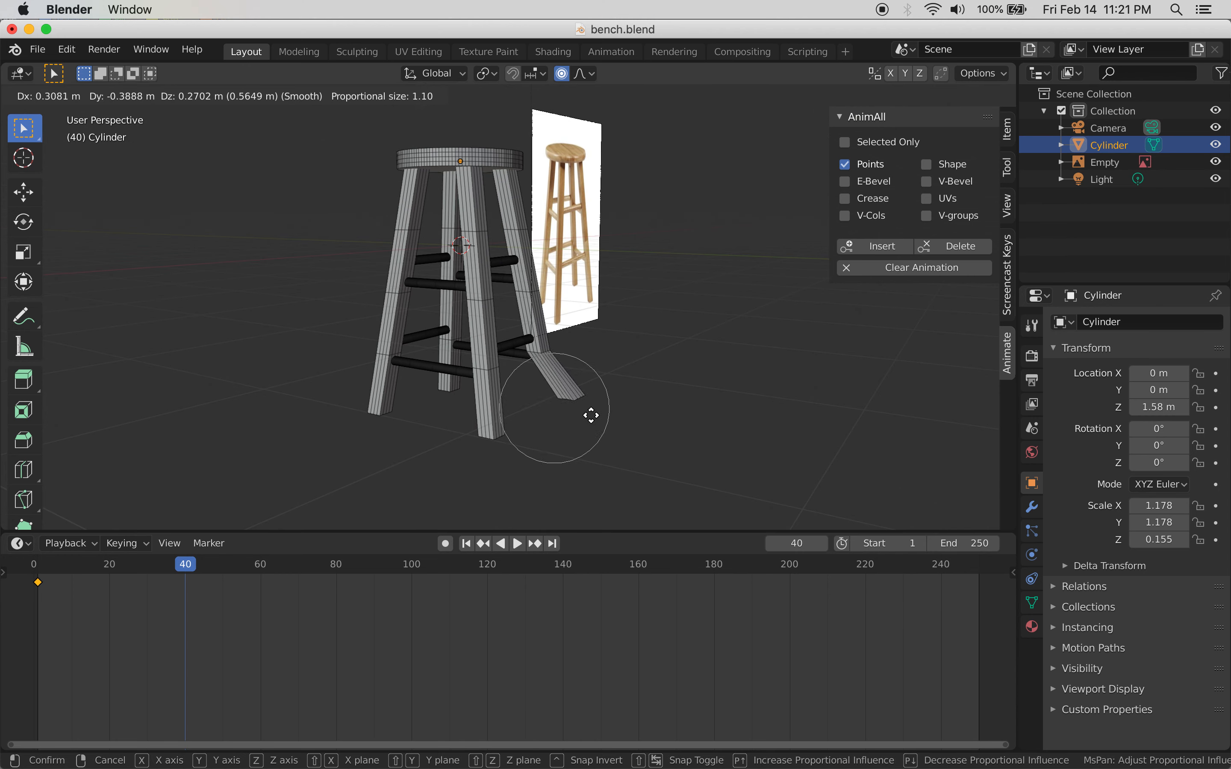
scroll(615, 399, down, 2)
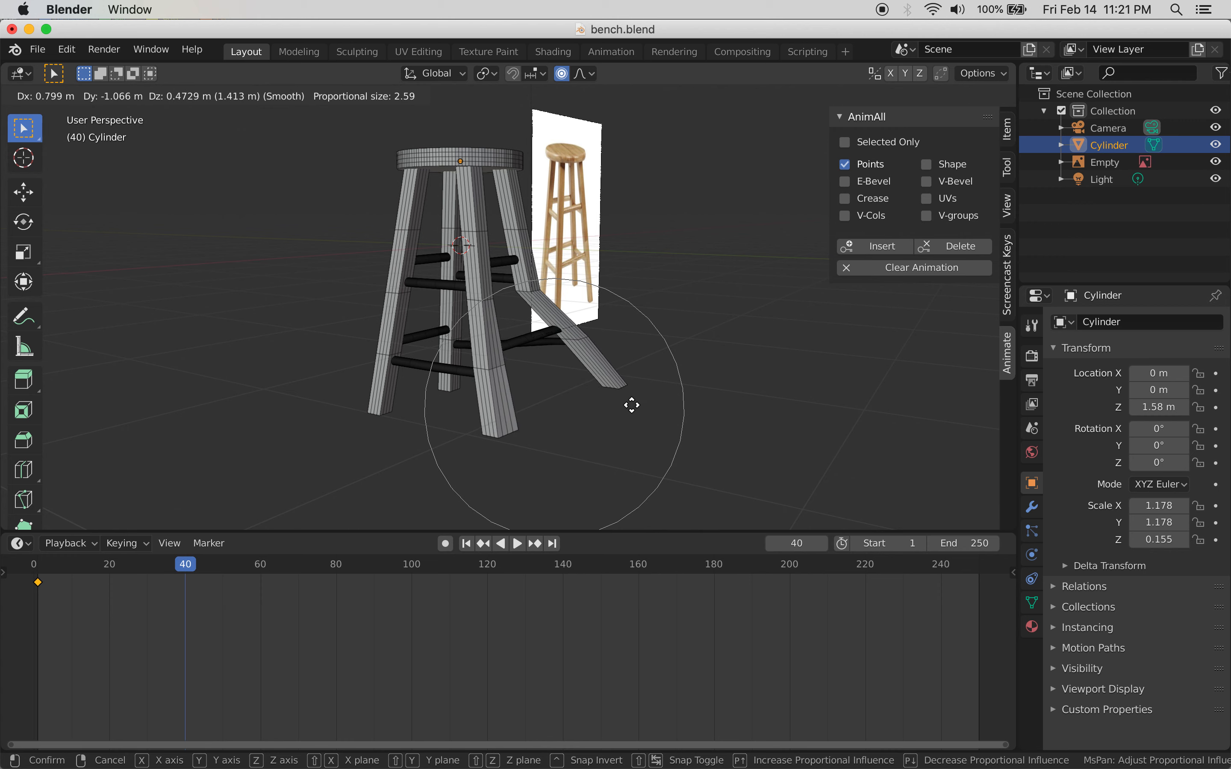
scroll(659, 407, up, 5)
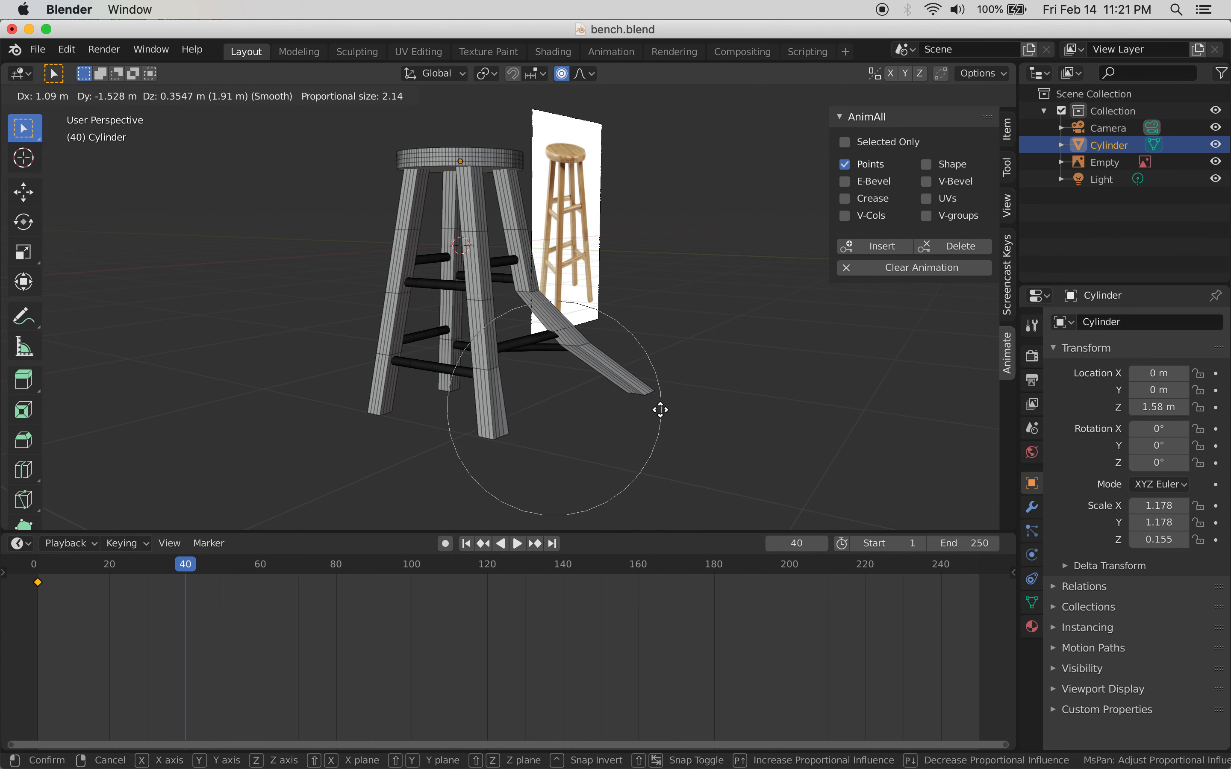
scroll(672, 407, up, 4)
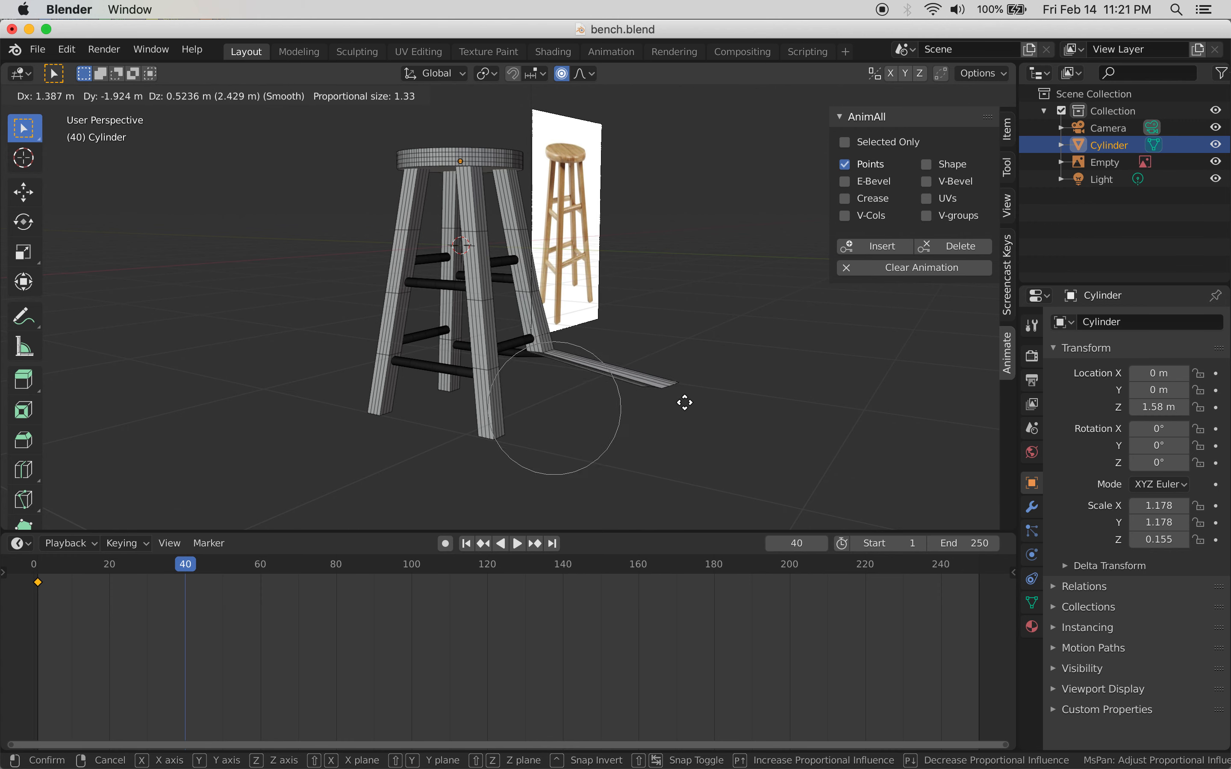
scroll(683, 403, down, 4)
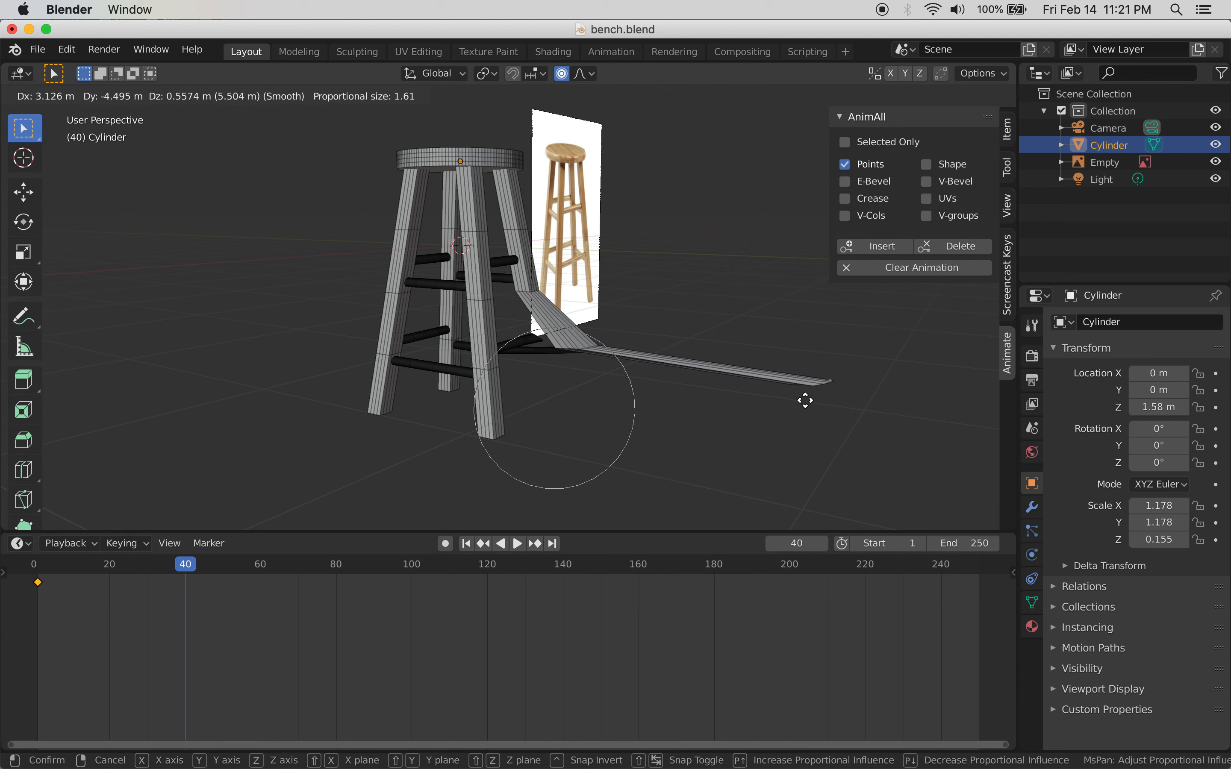
scroll(559, 411, down, 3)
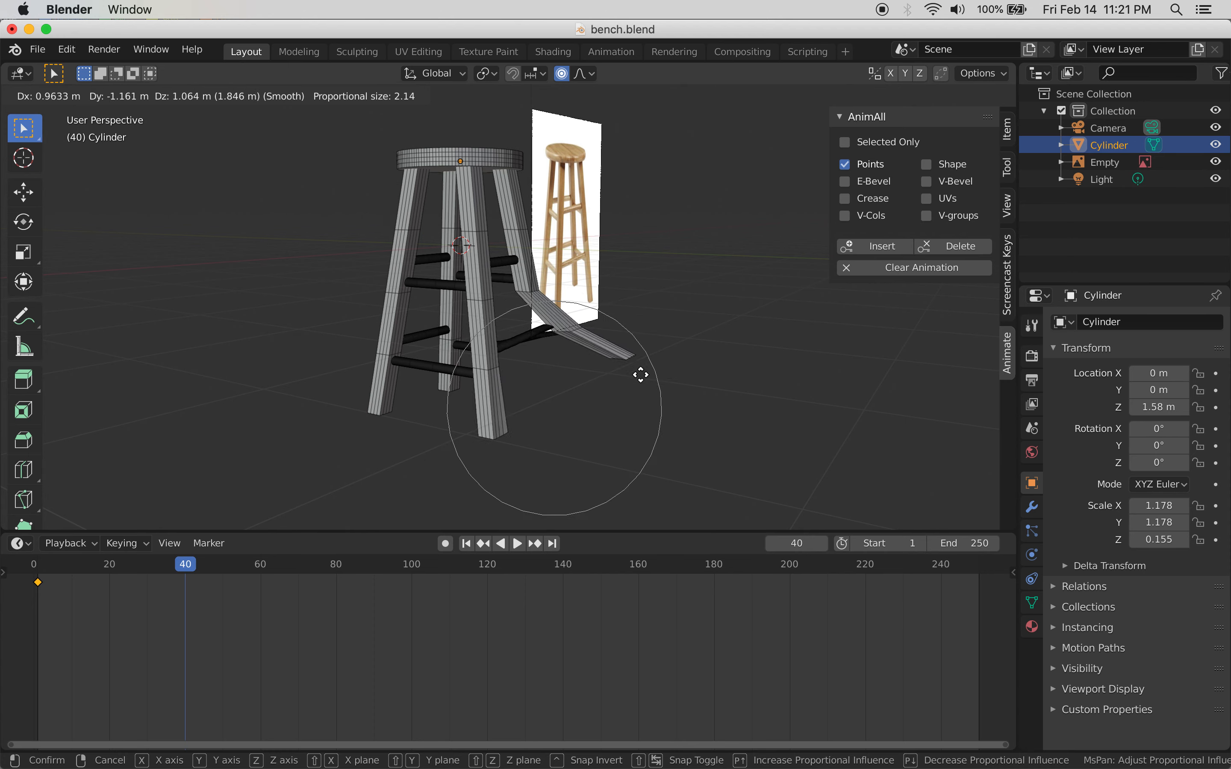
key(x)
scroll(615, 417, down, 1)
middle_click(614, 417)
middle_click(617, 415)
right_click(636, 402)
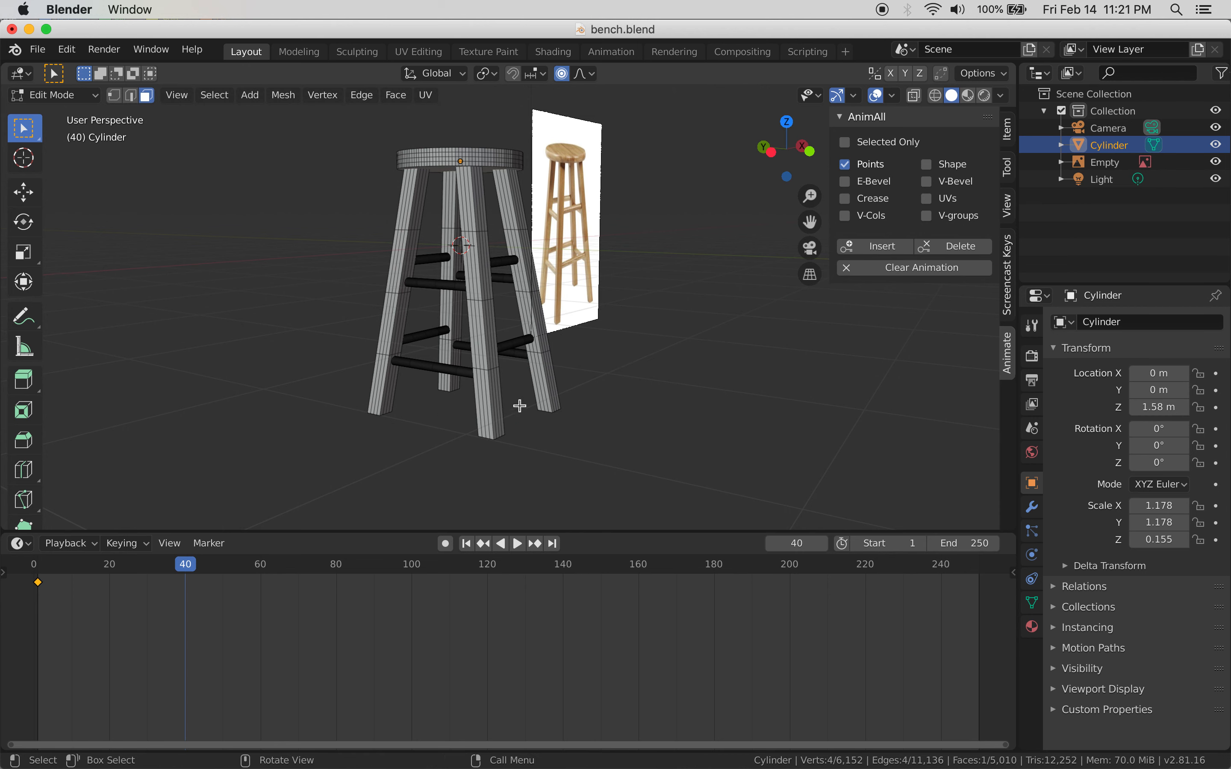
Pull the leg's end face outward with a proportional size of 1.61 and insert an AnimAll point keyframe at frame 40
key(g)
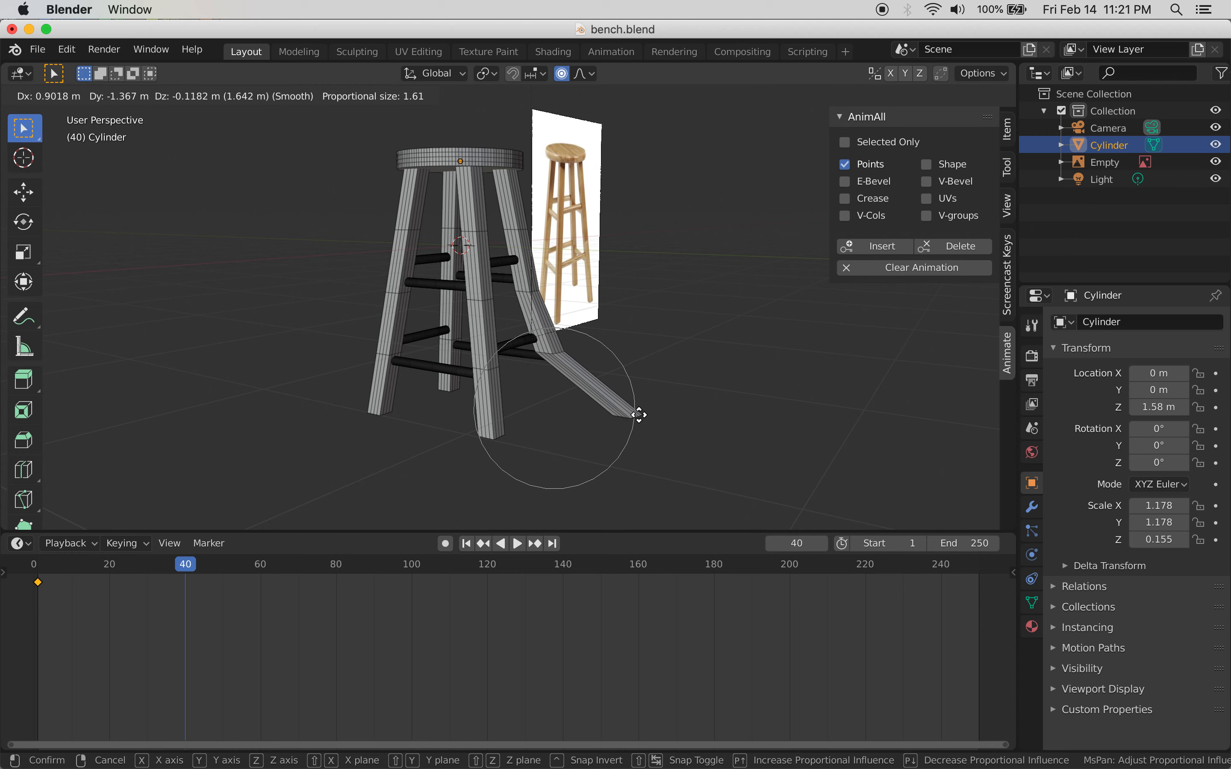
click(652, 412)
middle_drag(652, 413, 524, 476)
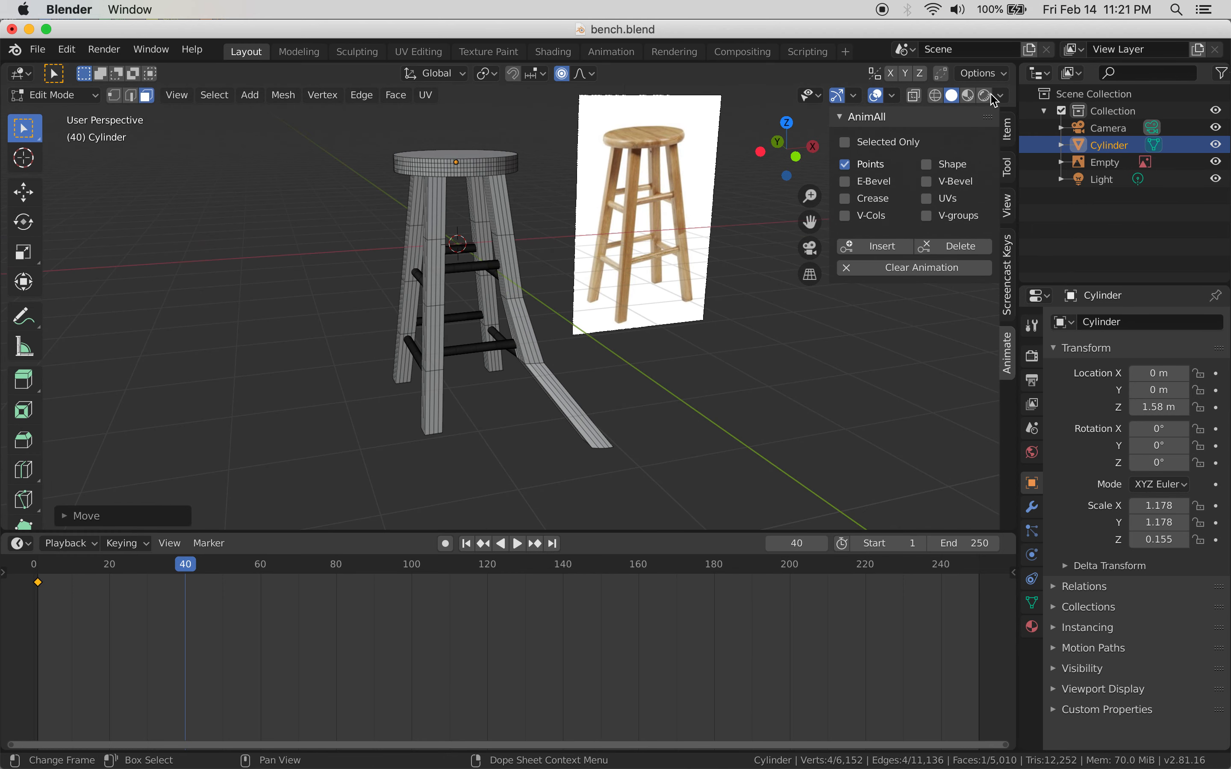
click(848, 252)
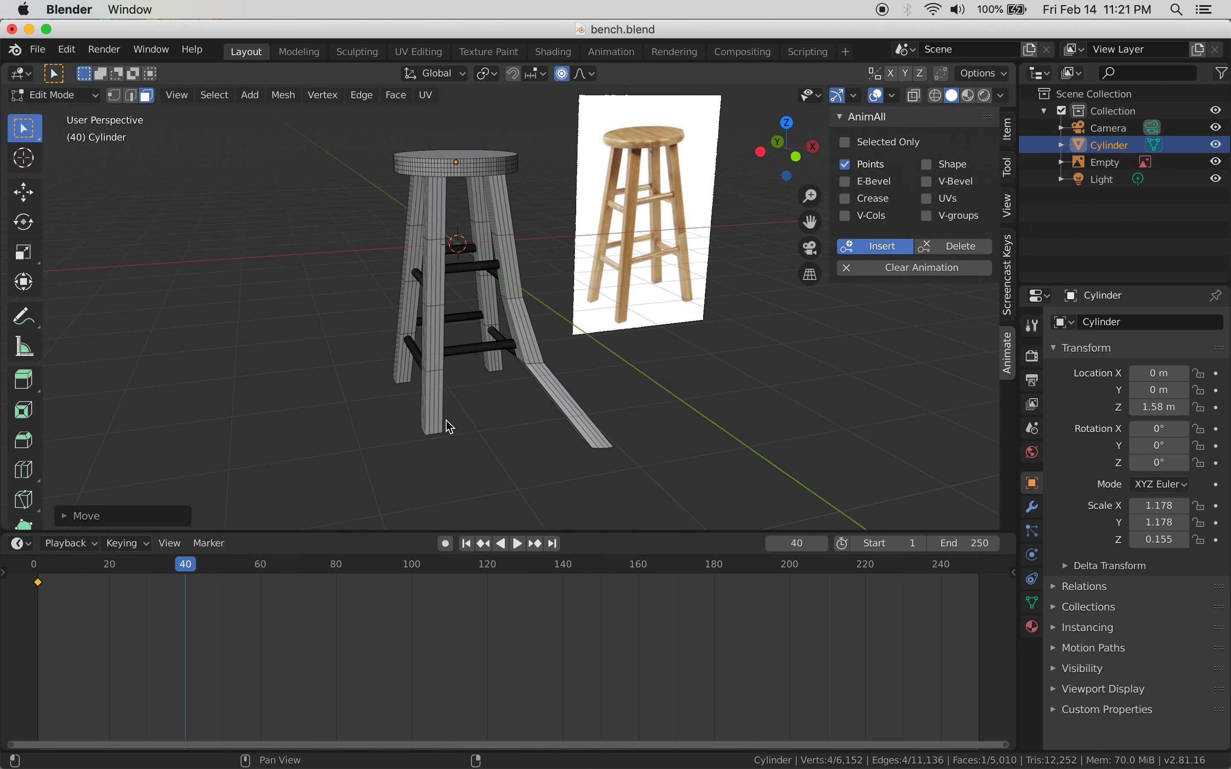
Switch the stool to Object Mode and play back the leg animation from the start of the timeline
drag(185, 568, 80, 572)
drag(273, 574, 186, 585)
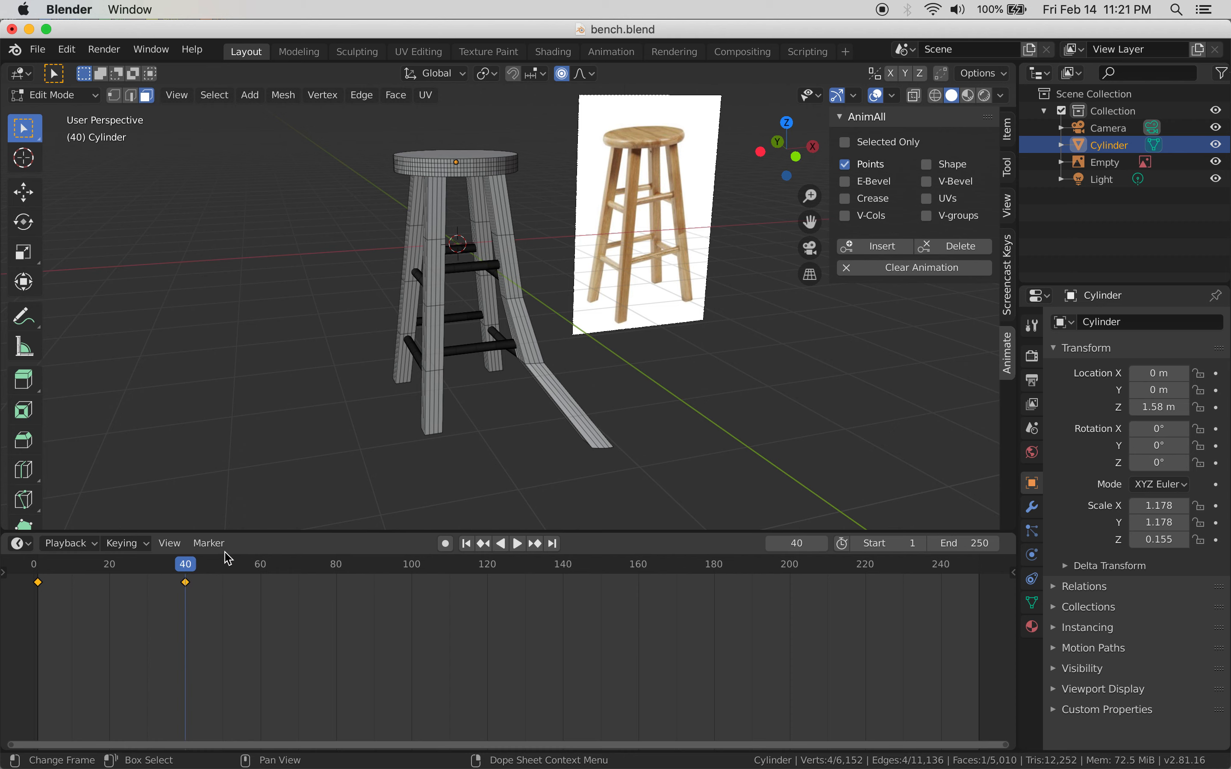
key(Tab)
drag(198, 559, 16, 576)
middle_drag(356, 496, 286, 502)
key(space)
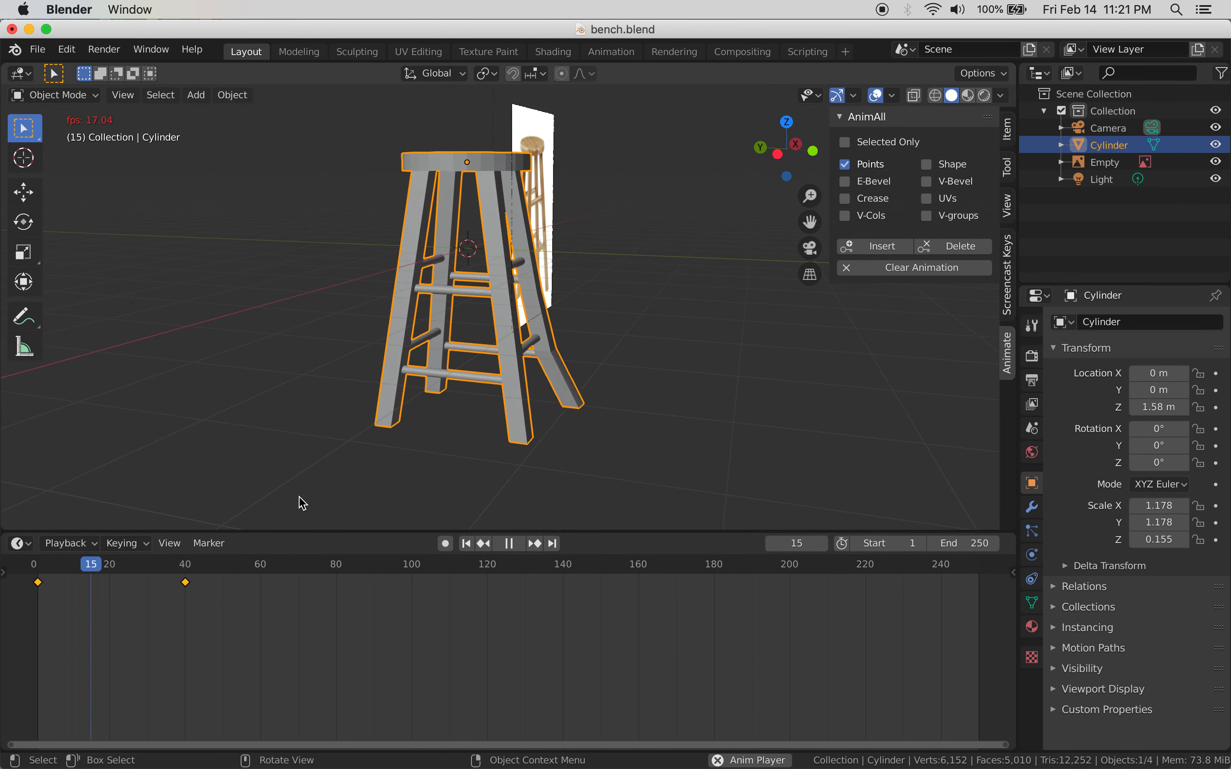
key(space)
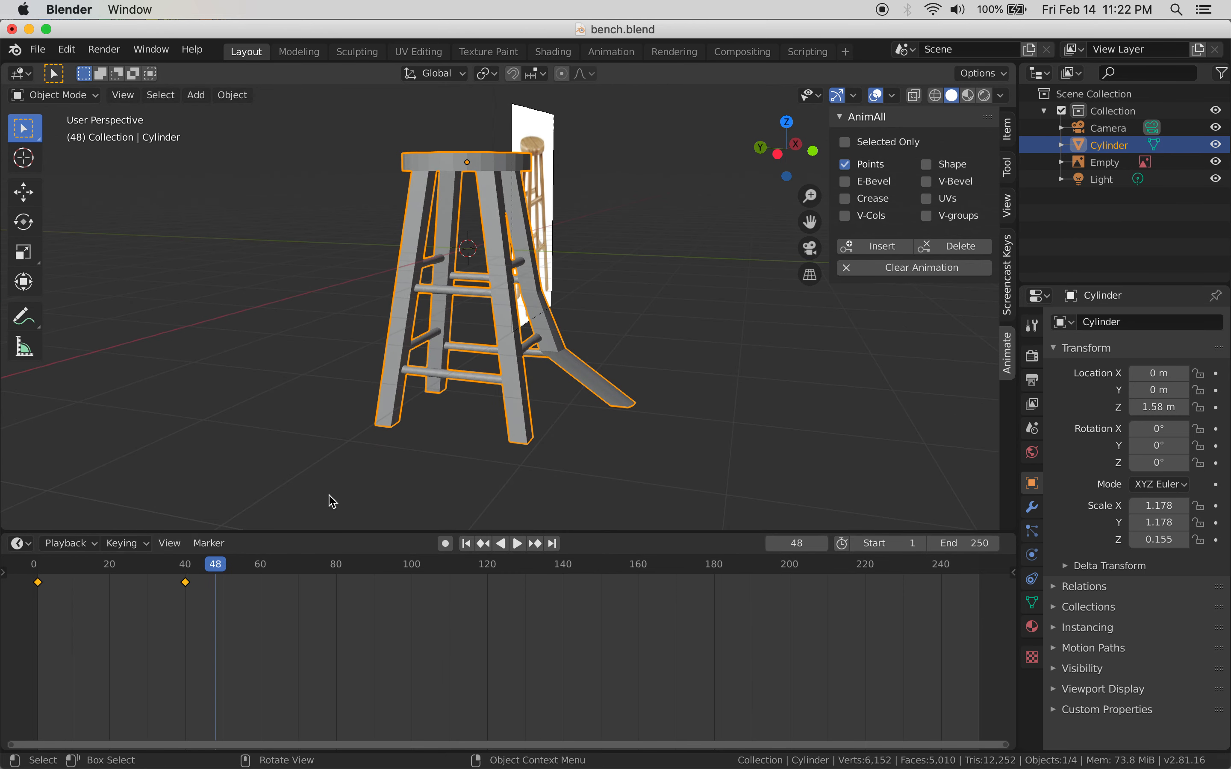
Set the current frame to 33 and shift the leg's second keyframe along the timeline to about frame 52
drag(177, 575, 117, 593)
click(159, 583)
click(129, 588)
click(166, 582)
key(g)
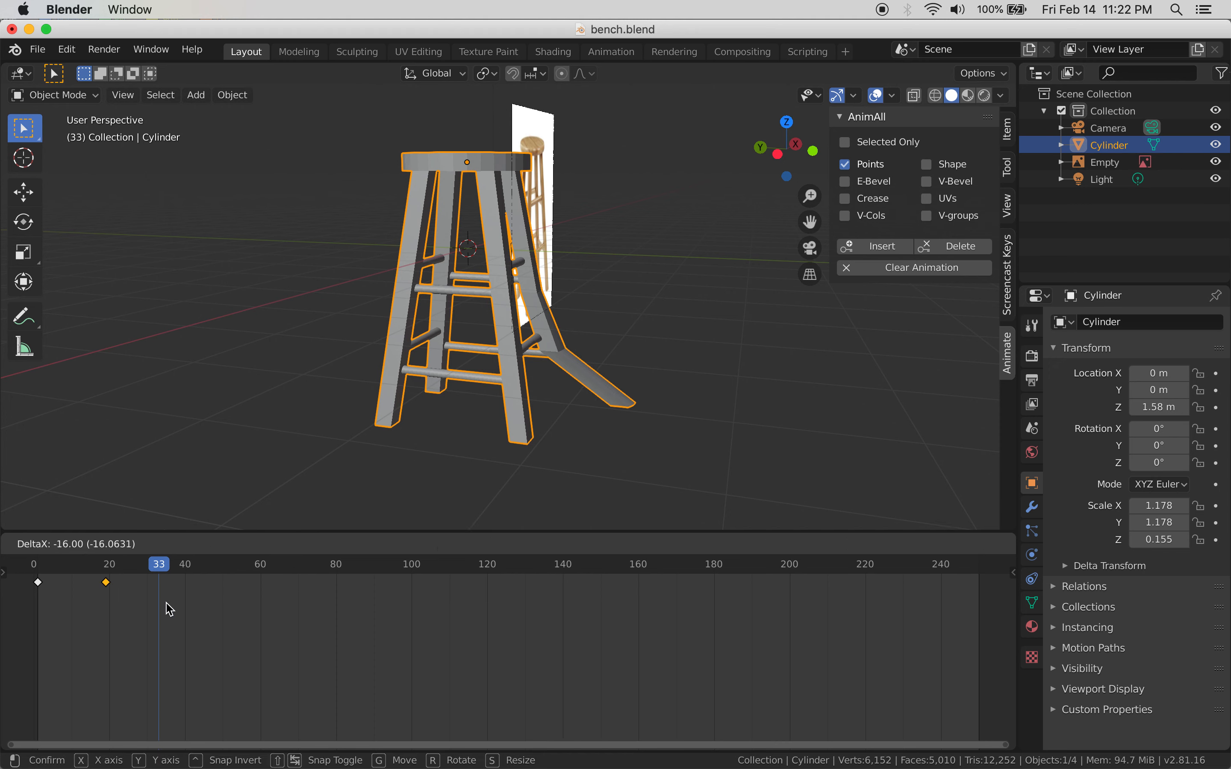
click(171, 609)
drag(109, 586, 231, 584)
click(184, 596)
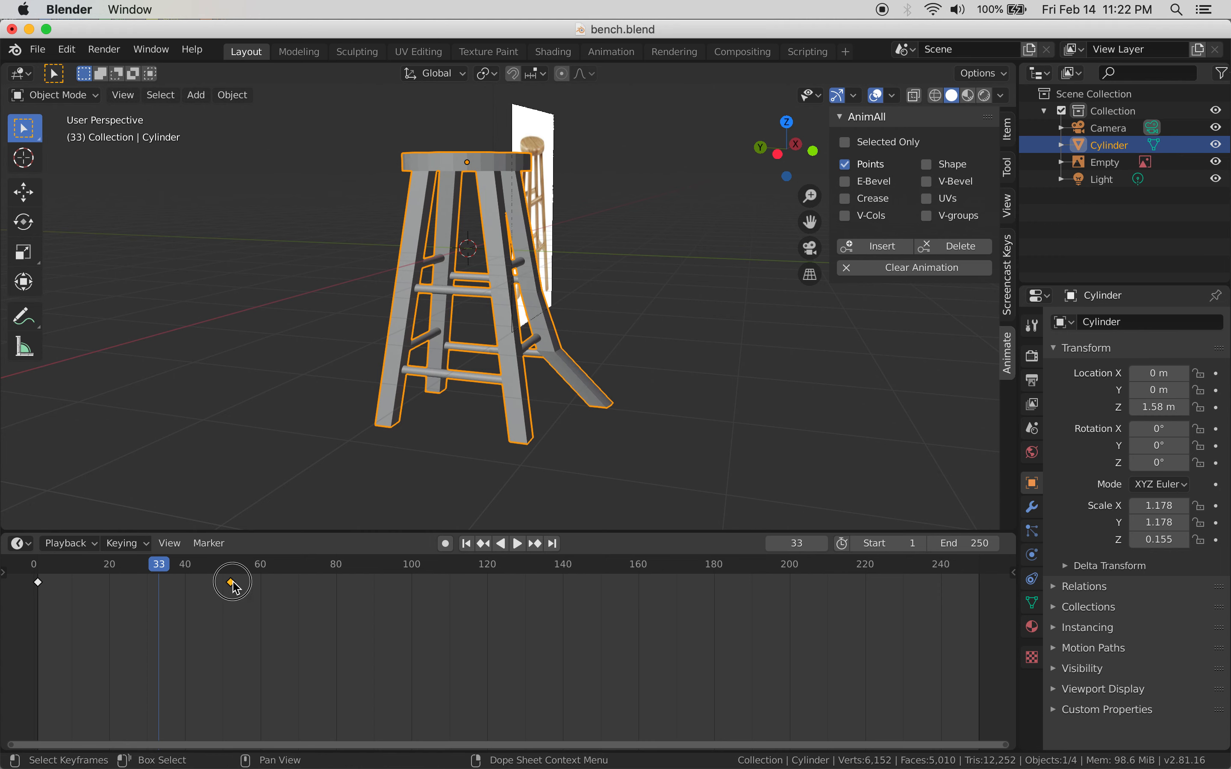
Move the leg's second keyframe earlier to about frame 23 and play back the animation from the start
key(g)
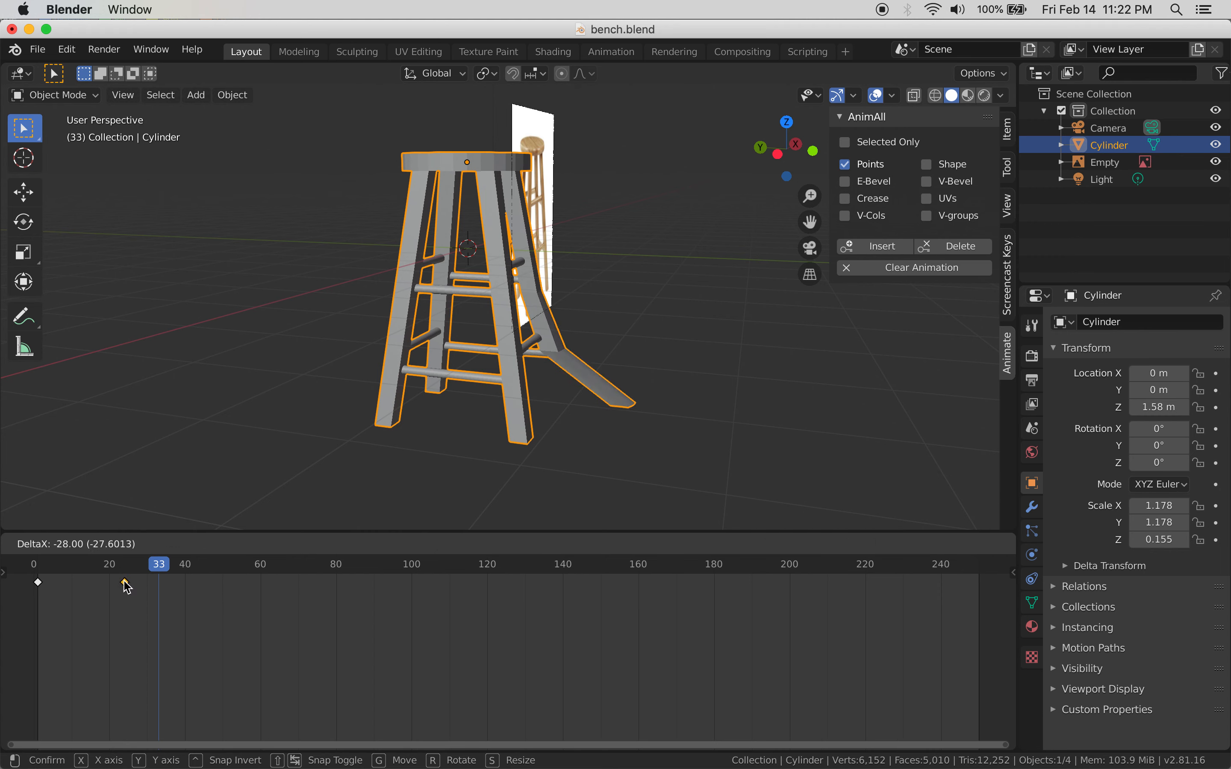
click(123, 582)
drag(66, 579, 23, 588)
key(space)
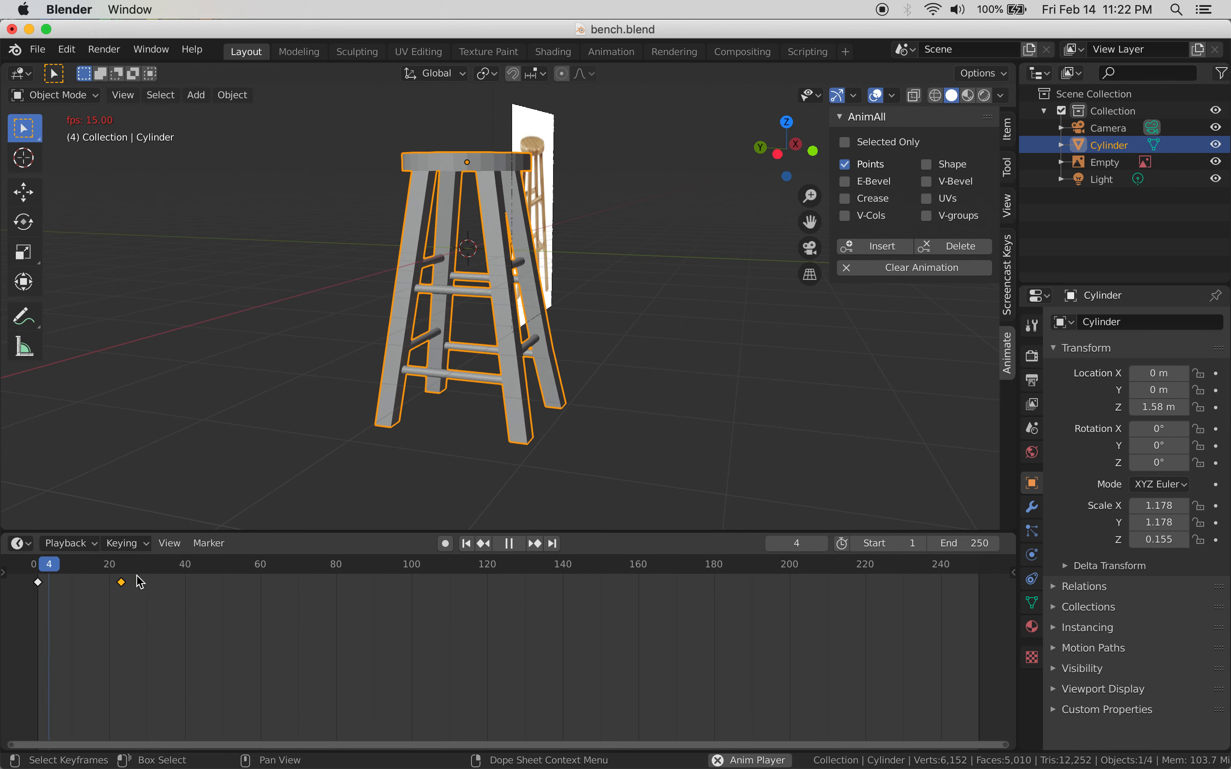
key(space)
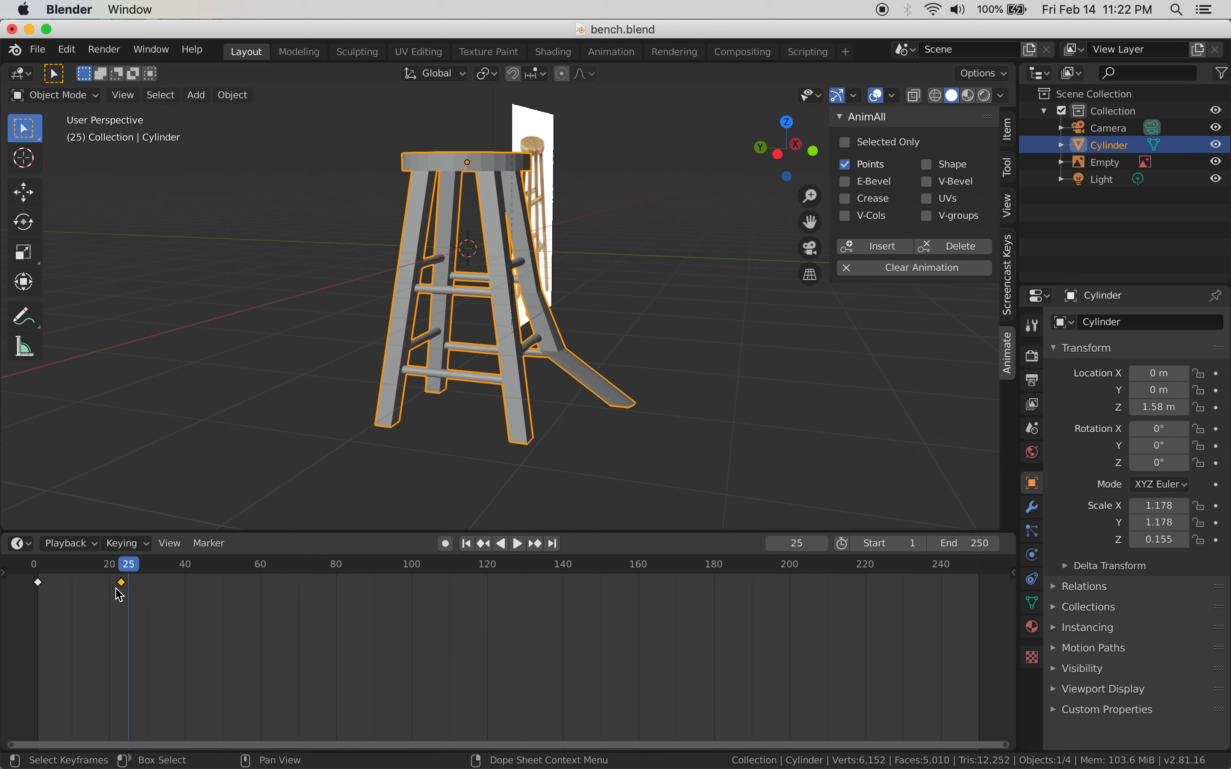
Set the current frame to 24 and retime the second keyframe along the timeline, leaving it at about frame 34
drag(126, 566, 201, 583)
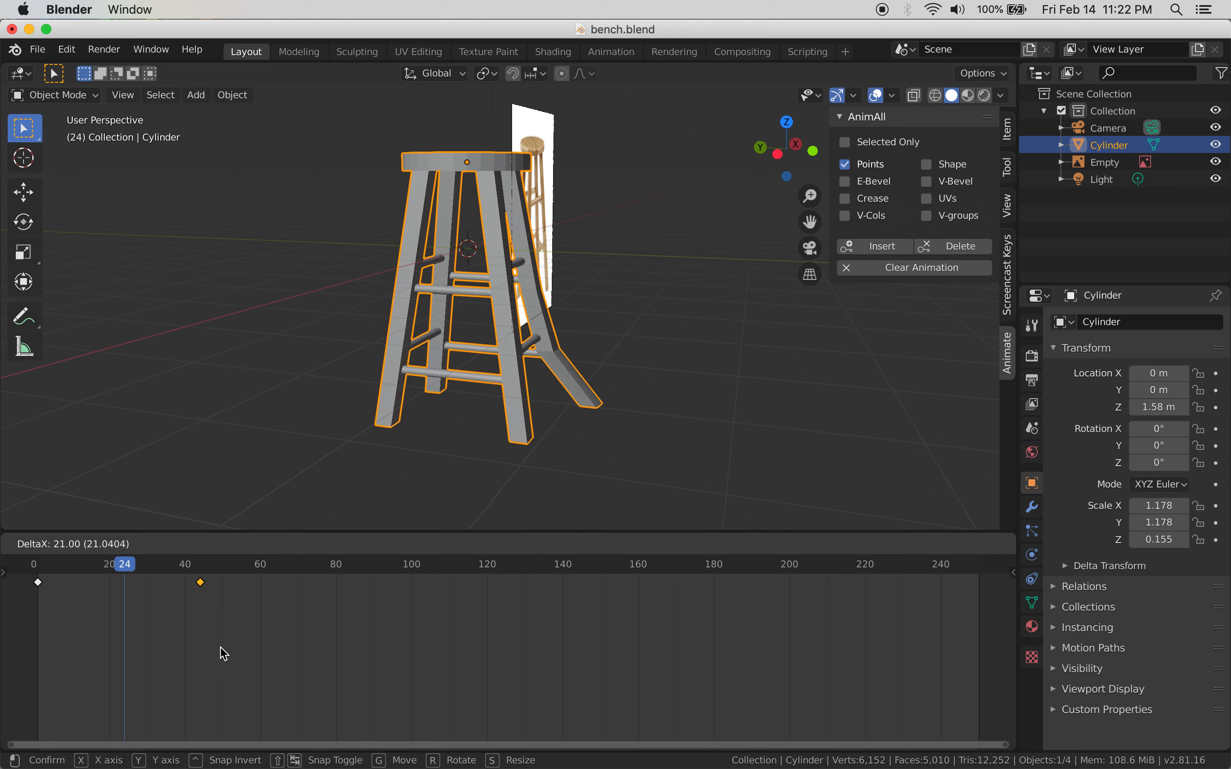
drag(227, 659, 300, 660)
drag(271, 583, 176, 584)
drag(174, 585, 163, 590)
Delete the second keyframe in the timeline, return the stool to Object Mode and play the animation from the start
key(Tab)
middle_drag(761, 393, 651, 422)
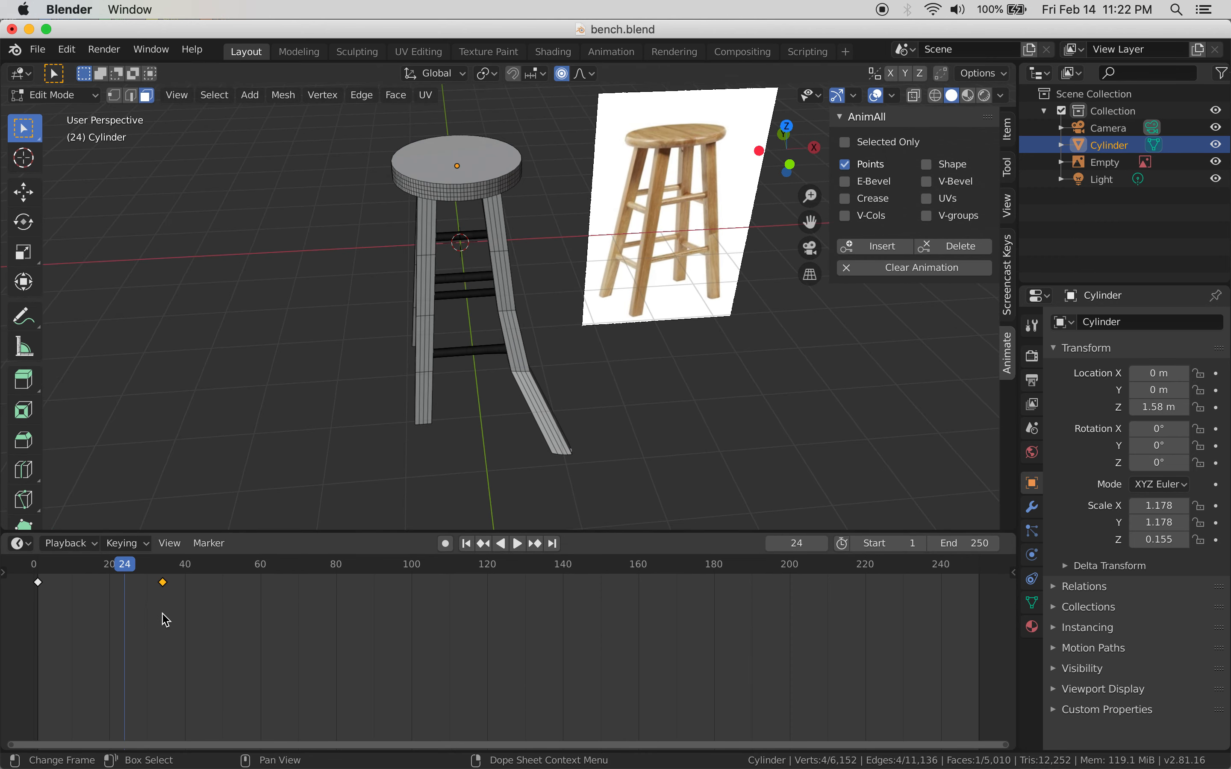
key(x)
key(Tab)
click(35, 573)
key(space)
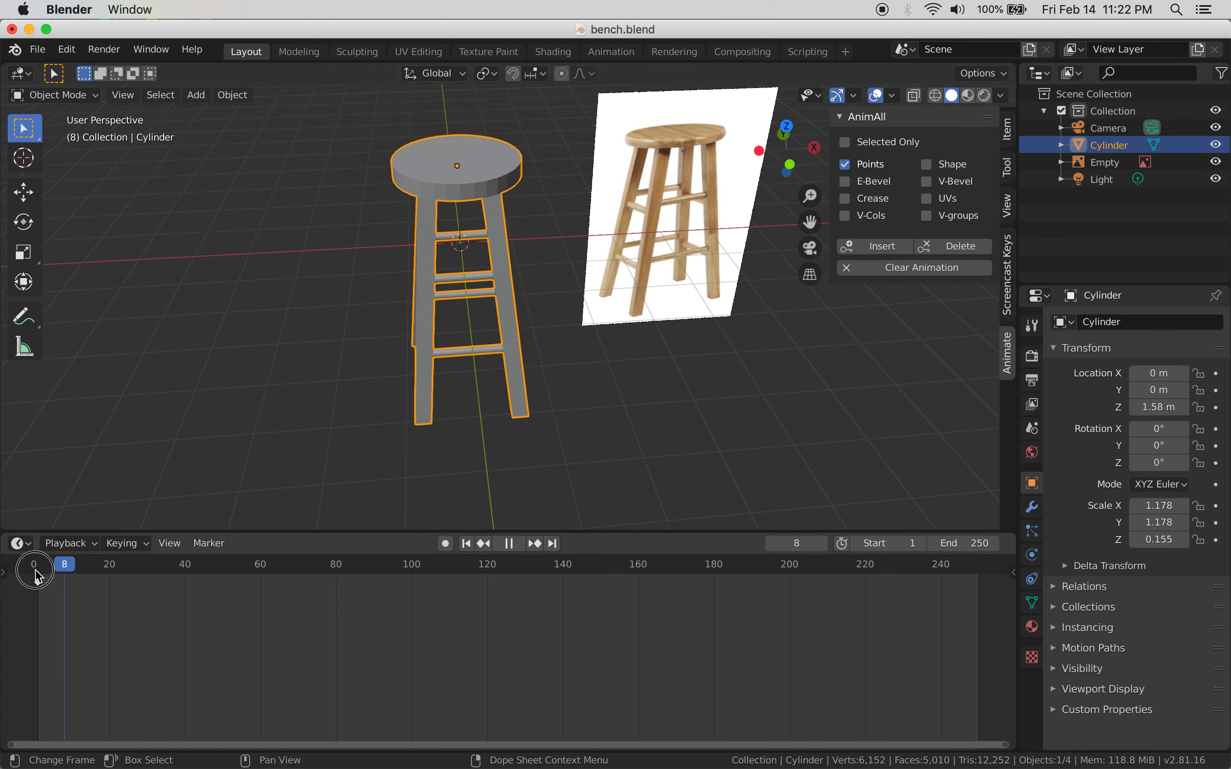
key(space)
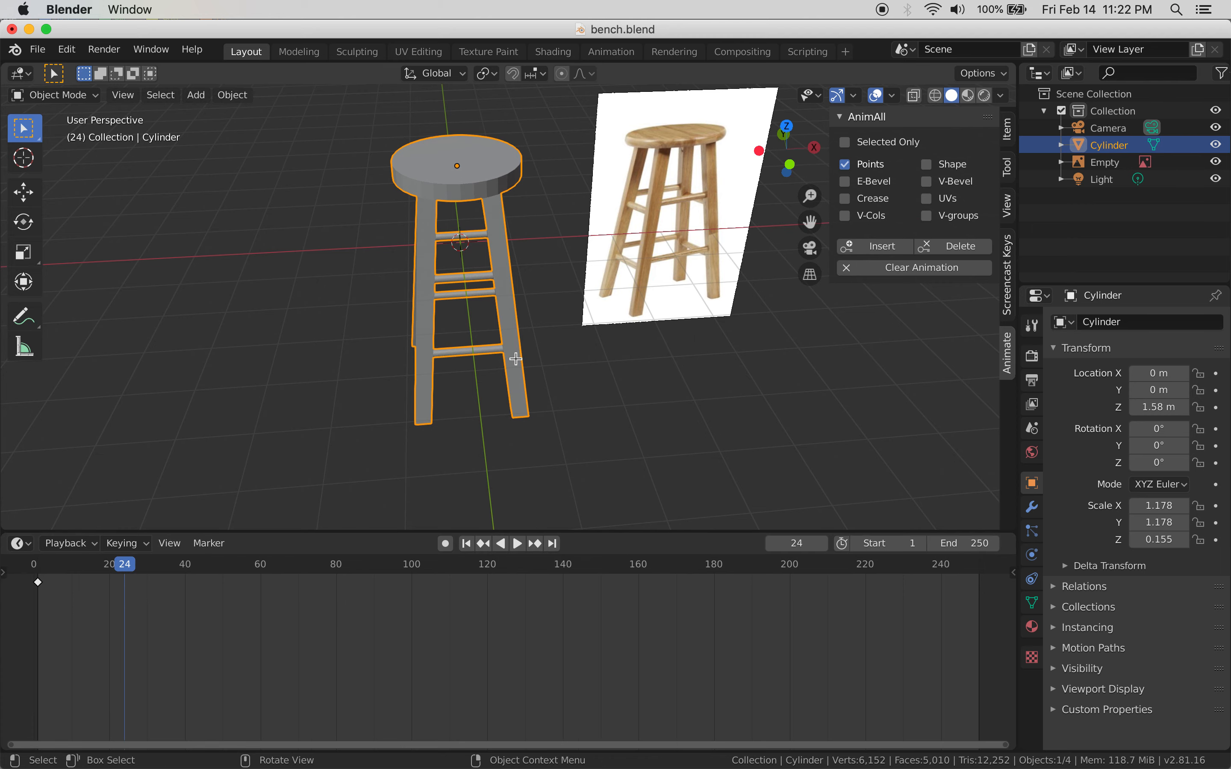
In Edit Mode, shift the stool's seat sideways from a rim face with a widened proportional influence and insert an AnimAll point keyframe at frame 24
key(Tab)
middle_drag(503, 422, 634, 403)
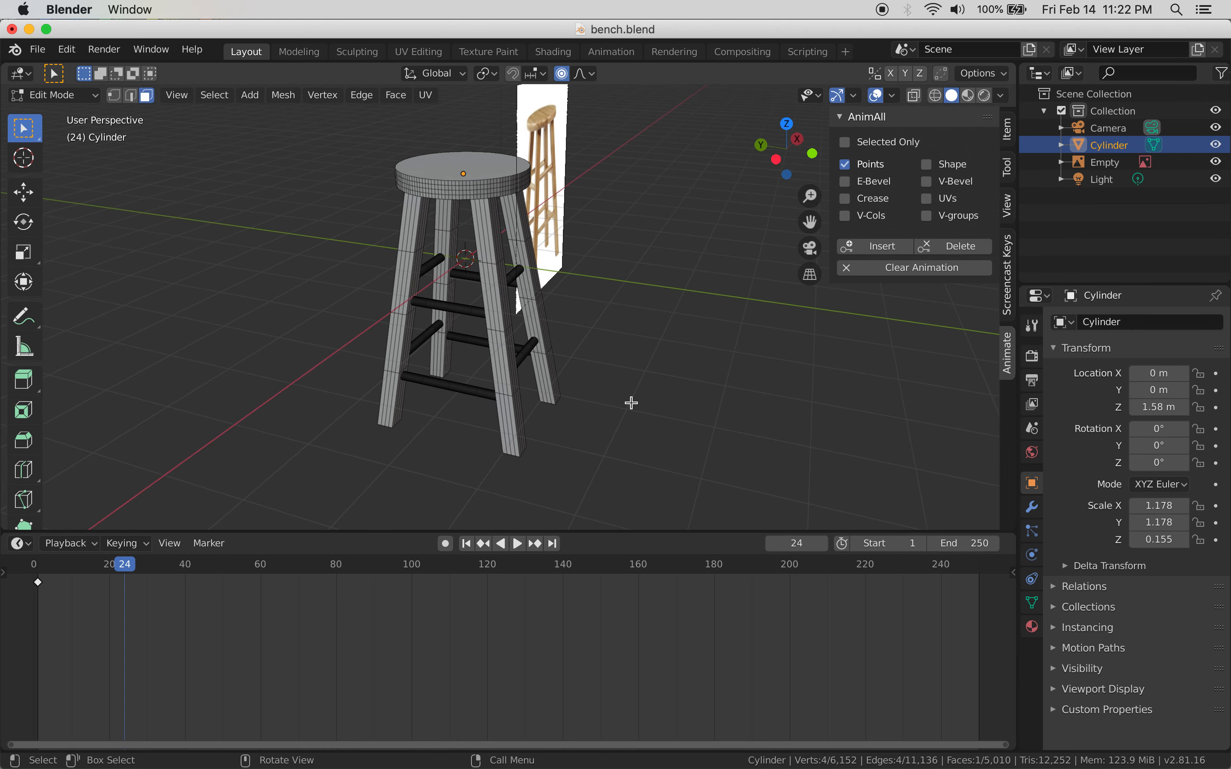
middle_drag(416, 252, 498, 258)
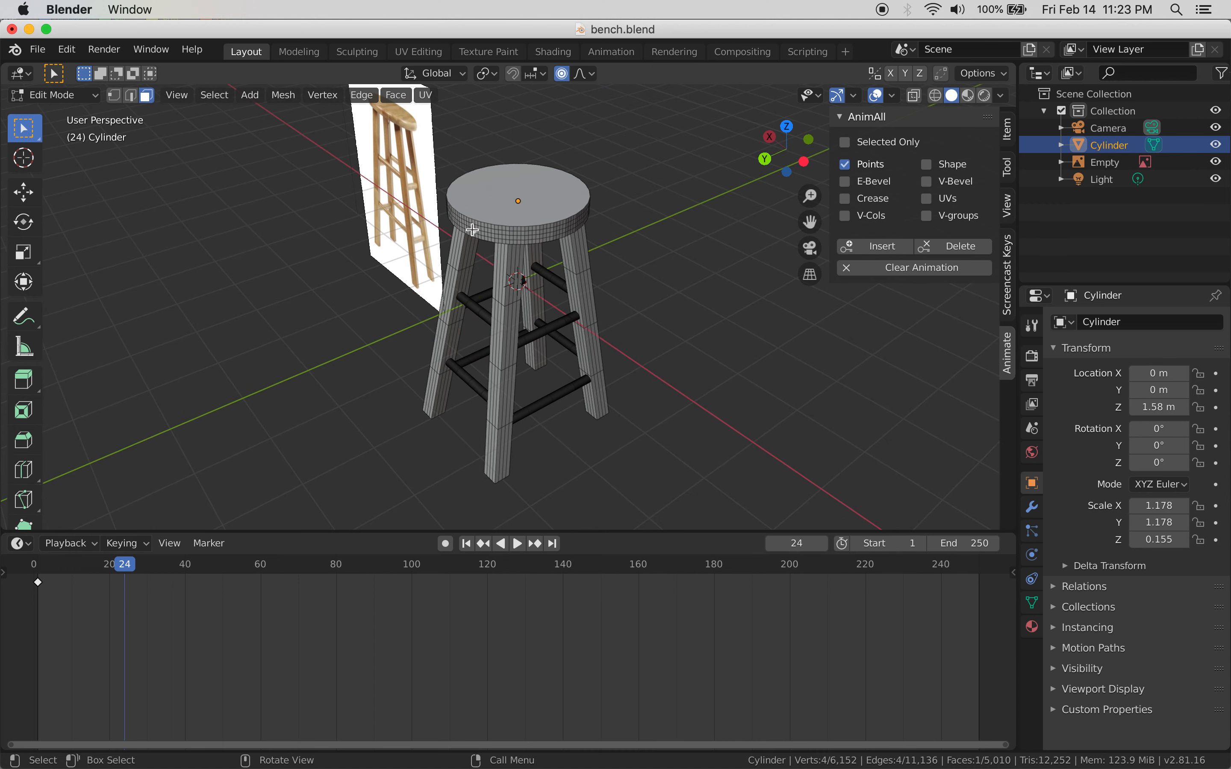
key(g)
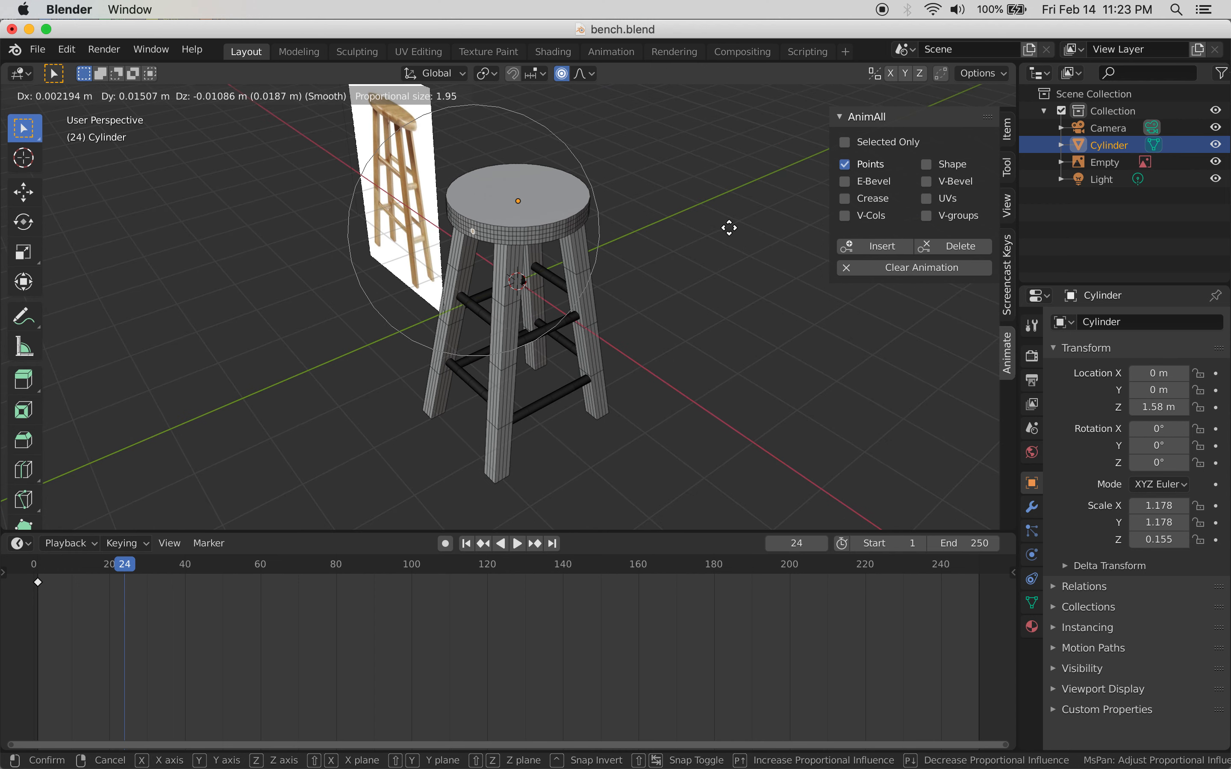
scroll(692, 244, down, 7)
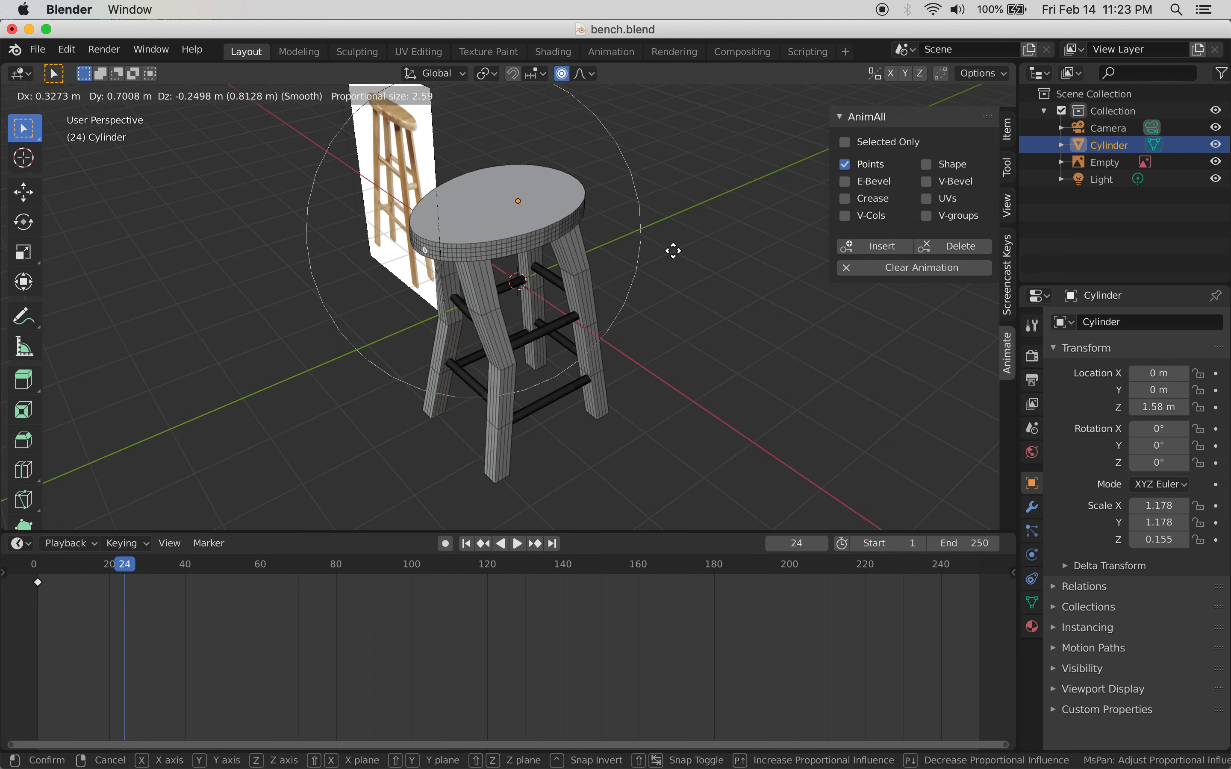
scroll(651, 267, down, 2)
click(649, 268)
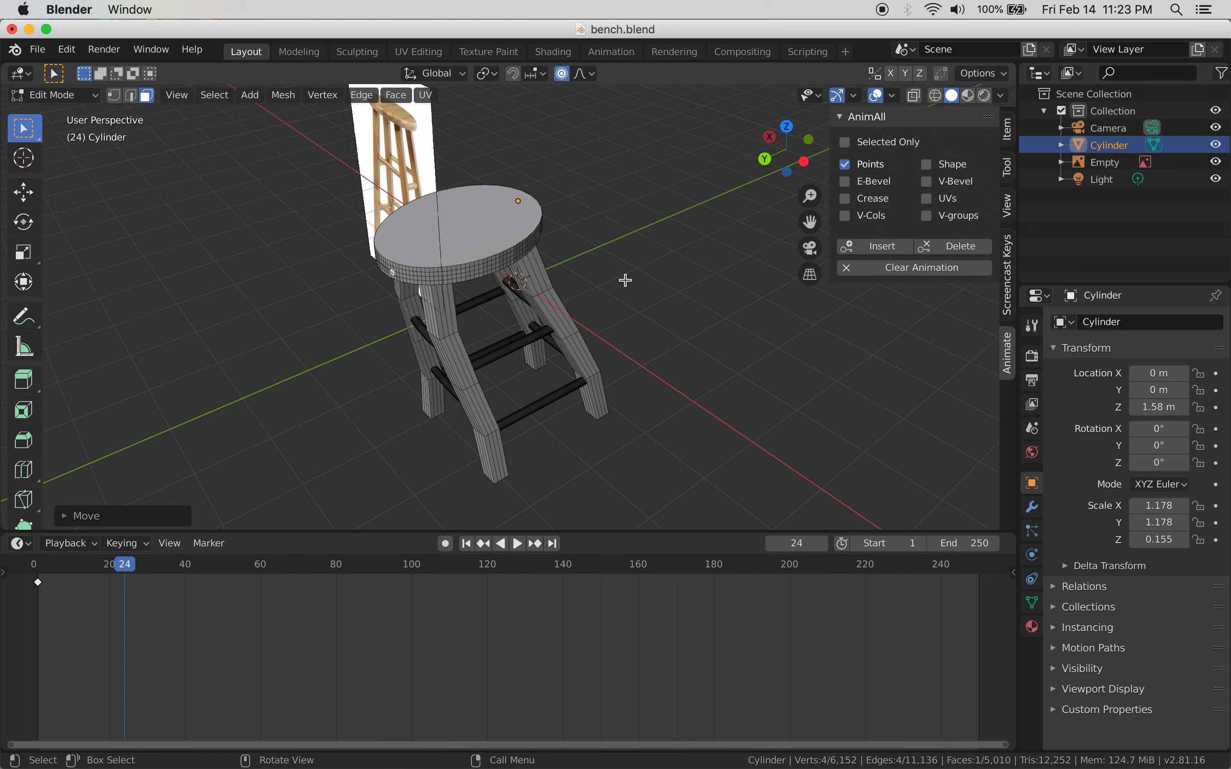
middle_drag(672, 272, 570, 285)
click(889, 249)
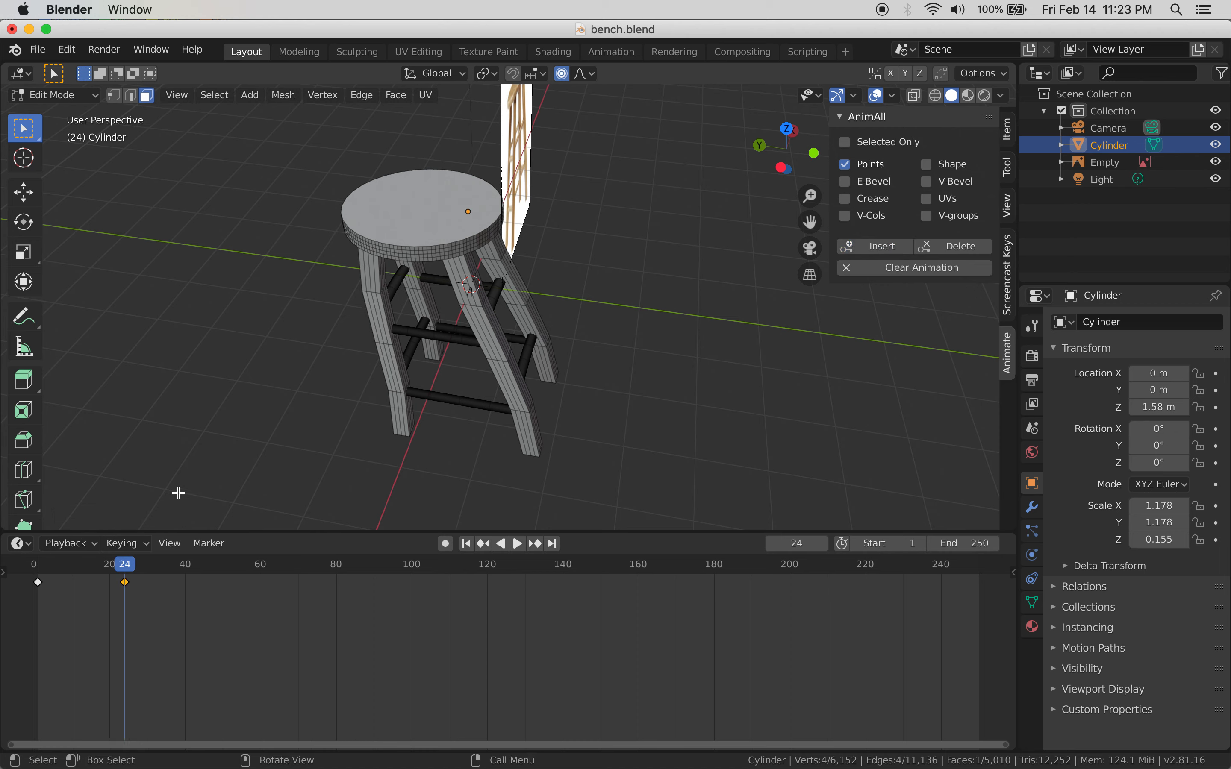
At frame 41, shift the seat to the opposite side with a proportional size of 6.12 and insert a point keyframe
click(192, 578)
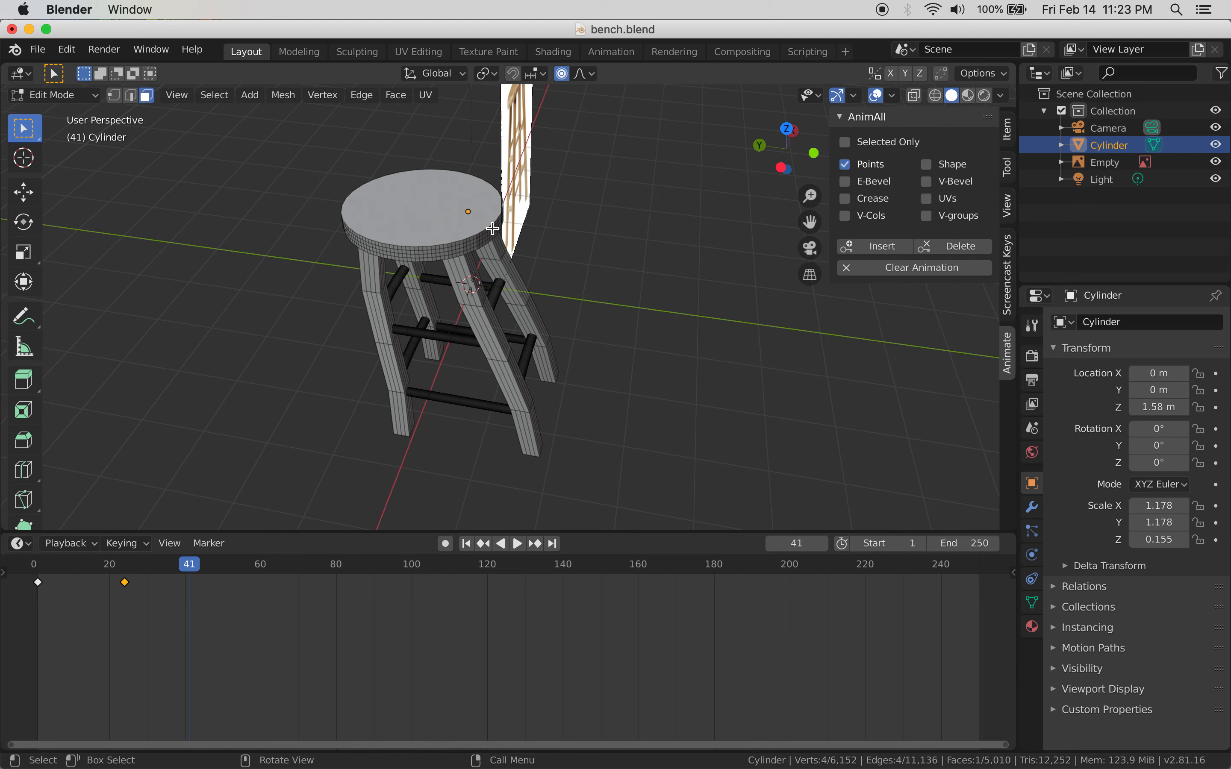
key(g)
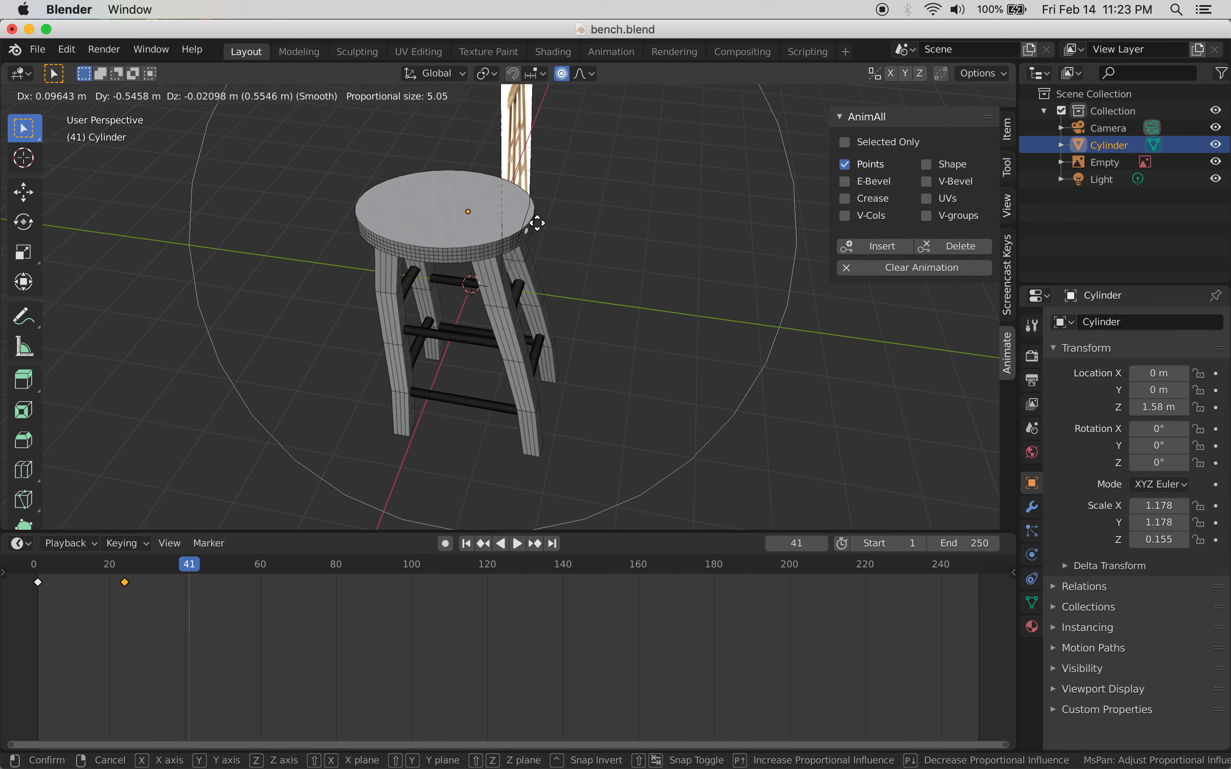
scroll(590, 226, down, 2)
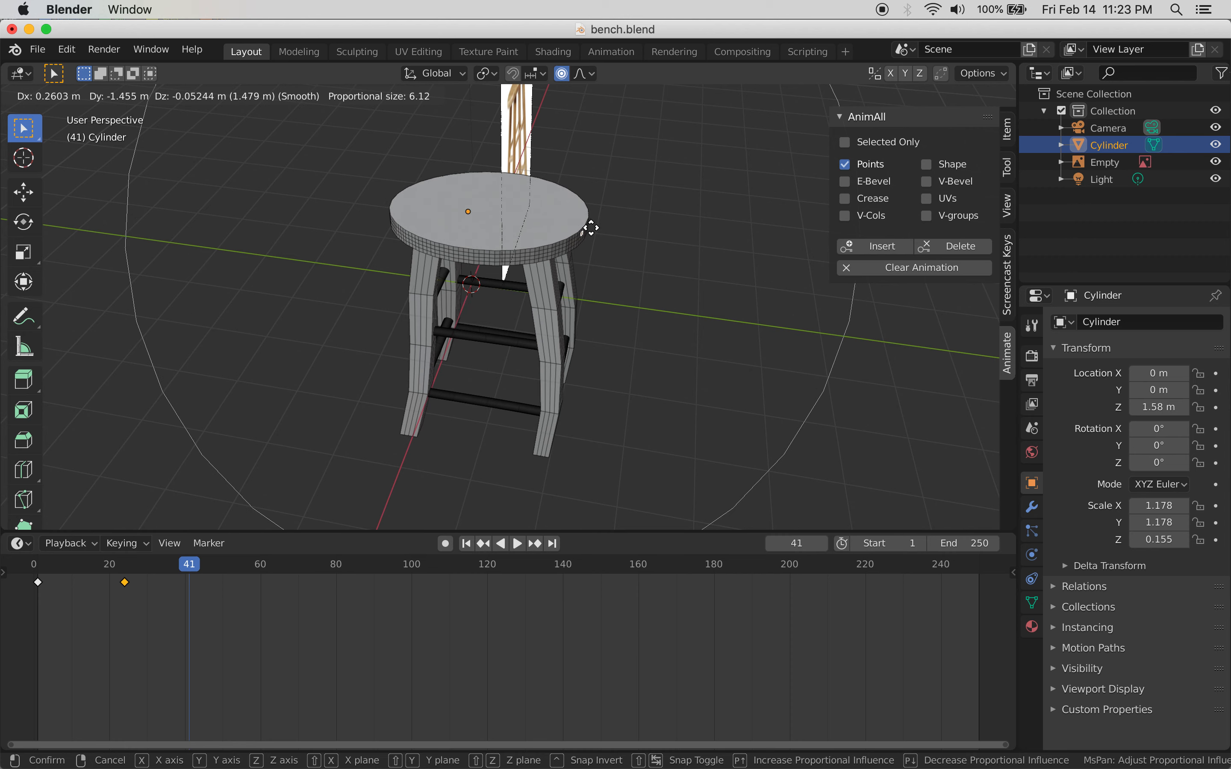
click(625, 235)
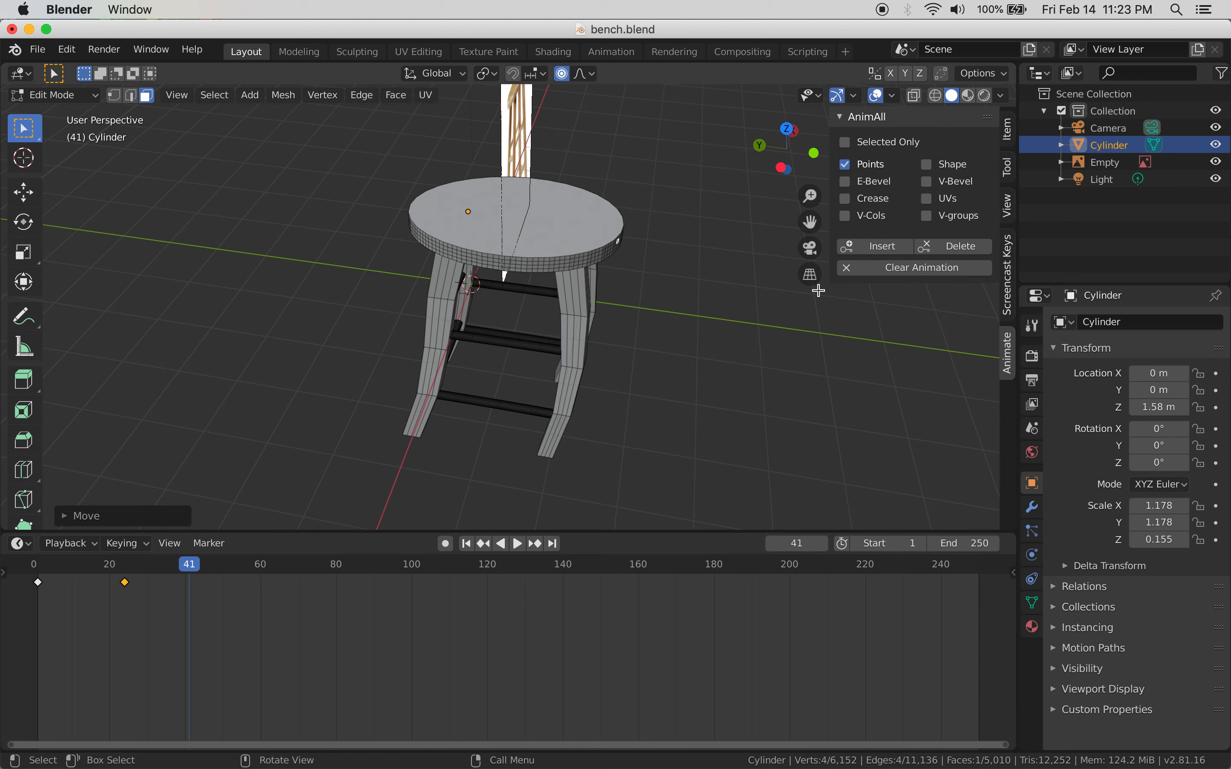
click(883, 250)
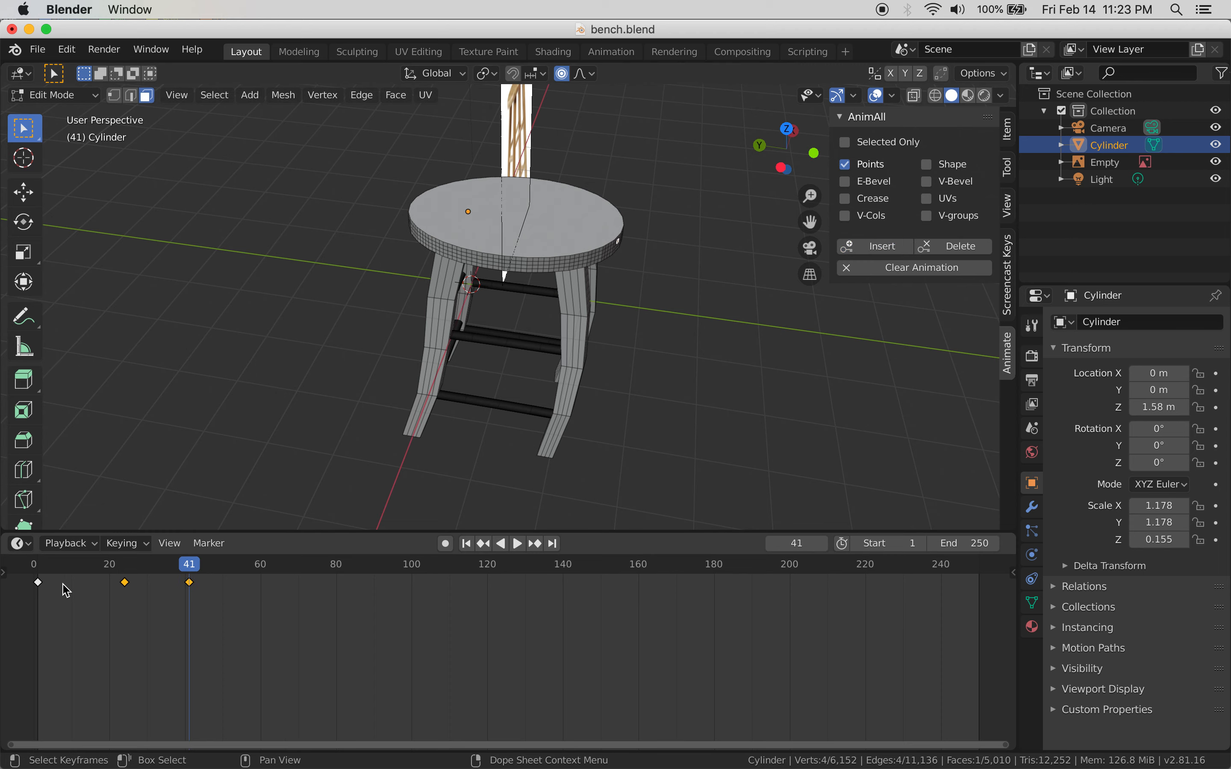
At frame 53, pull the far leg's lower outer face outward with a proportional size of 2.85 and insert a point keyframe
click(232, 579)
middle_drag(645, 461, 593, 416)
click(562, 412)
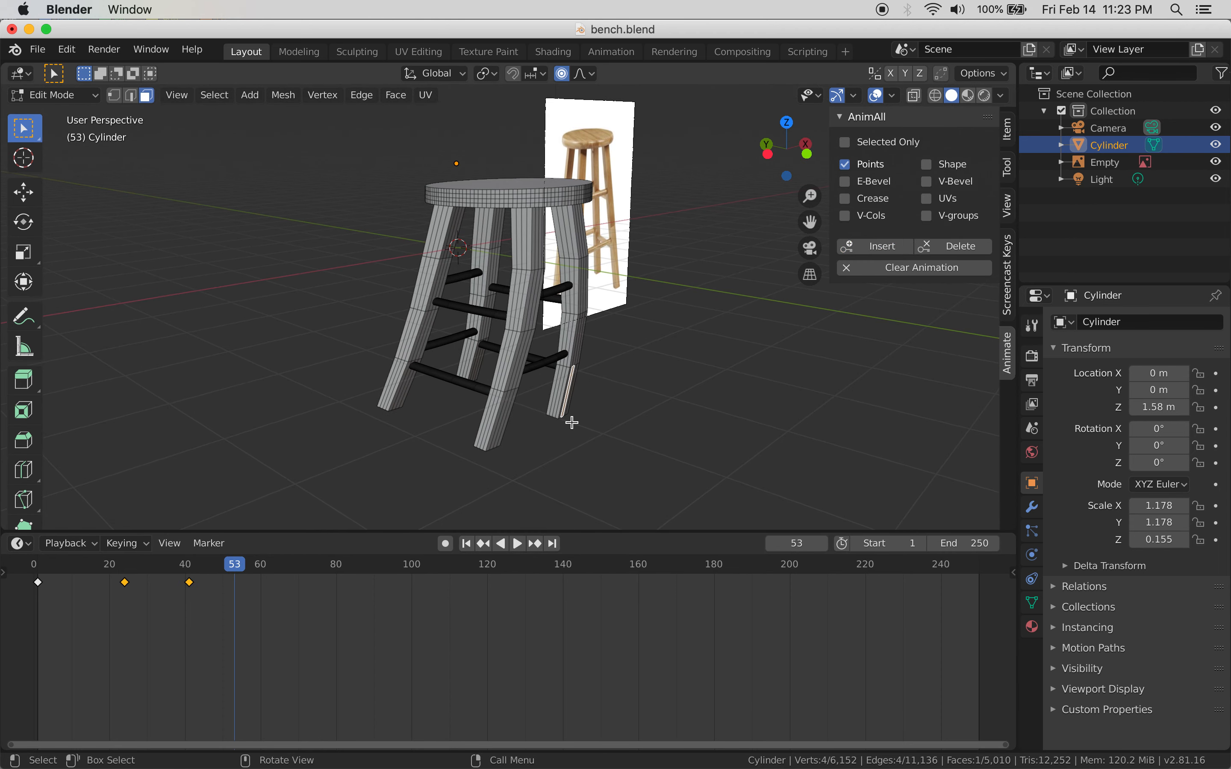
key(g)
scroll(571, 420, up, 3)
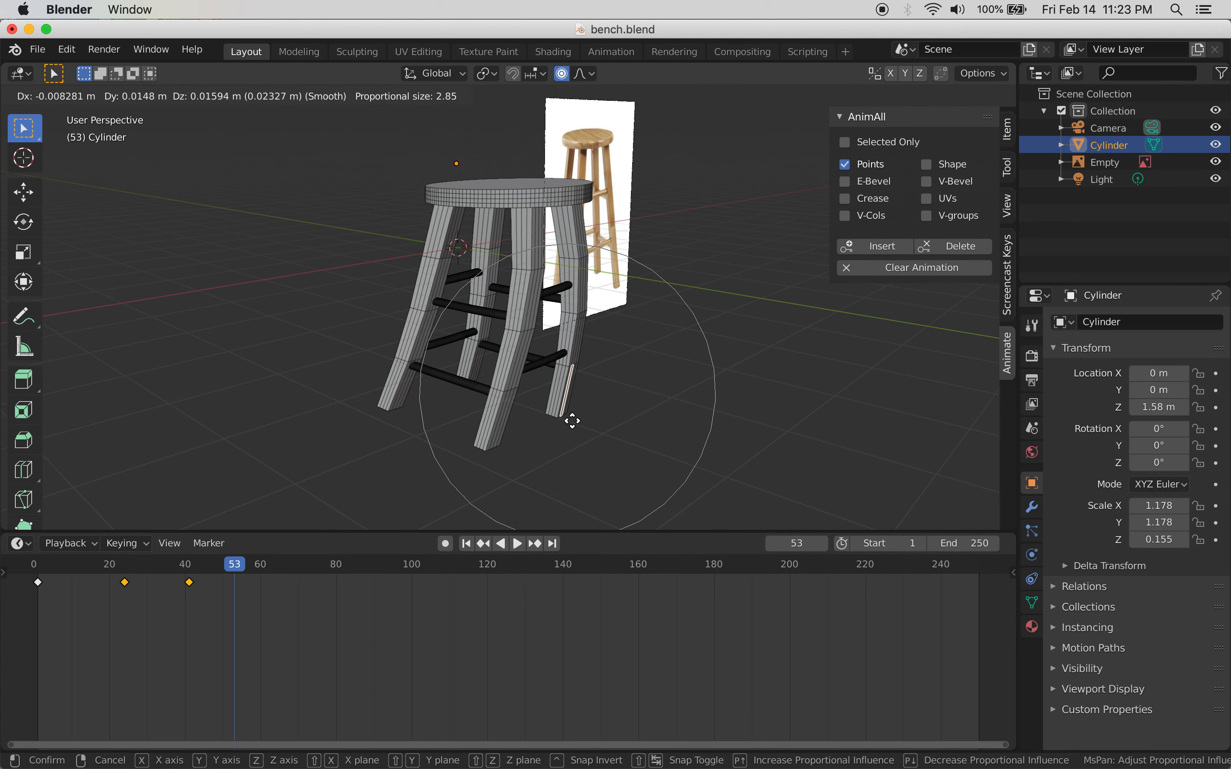
click(595, 452)
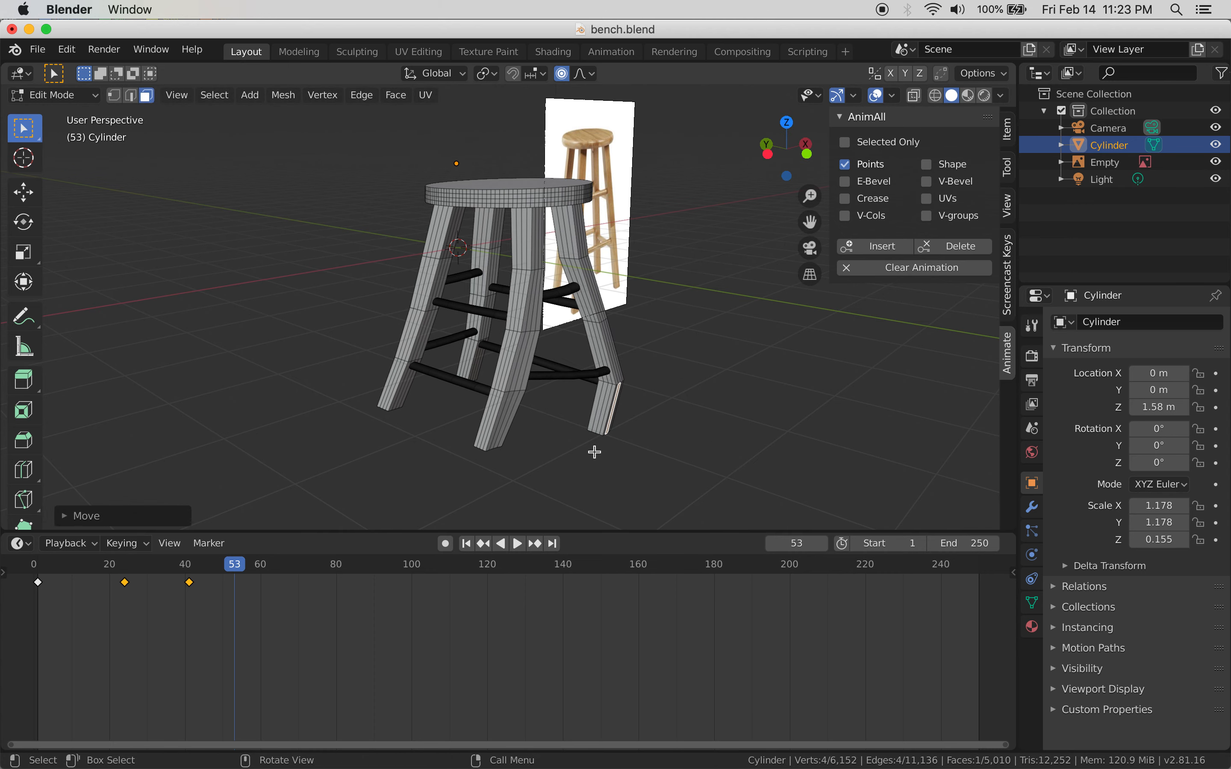
click(889, 252)
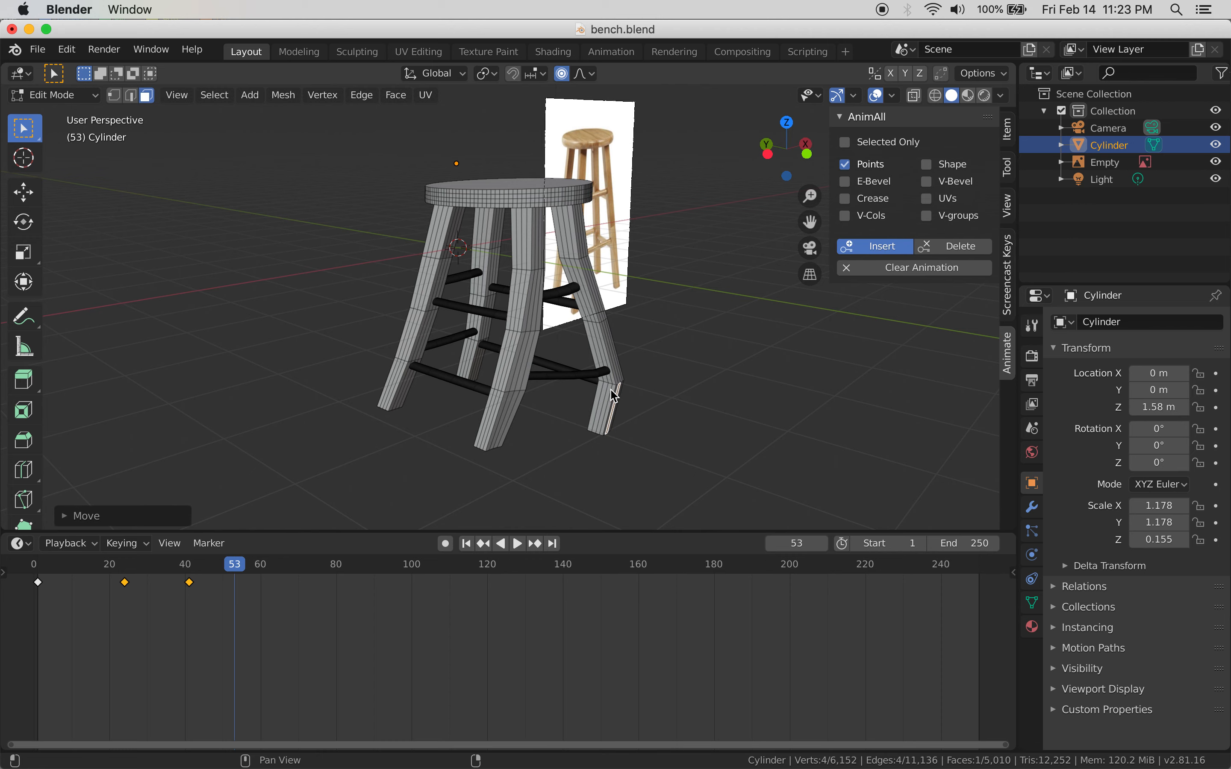
Move a lower face of the nearest leg outward with a proportional size of 6.12 so the other legs follow
middle_drag(609, 390, 659, 402)
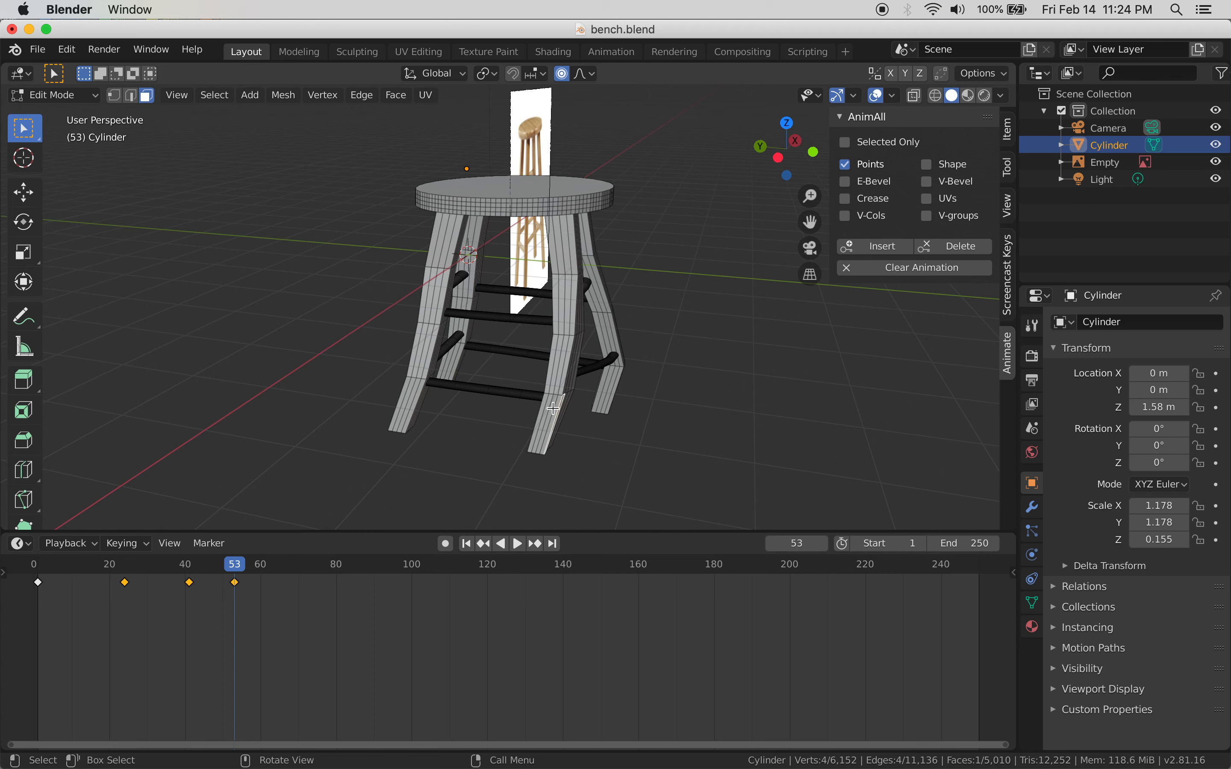
key(g)
scroll(553, 404, down, 10)
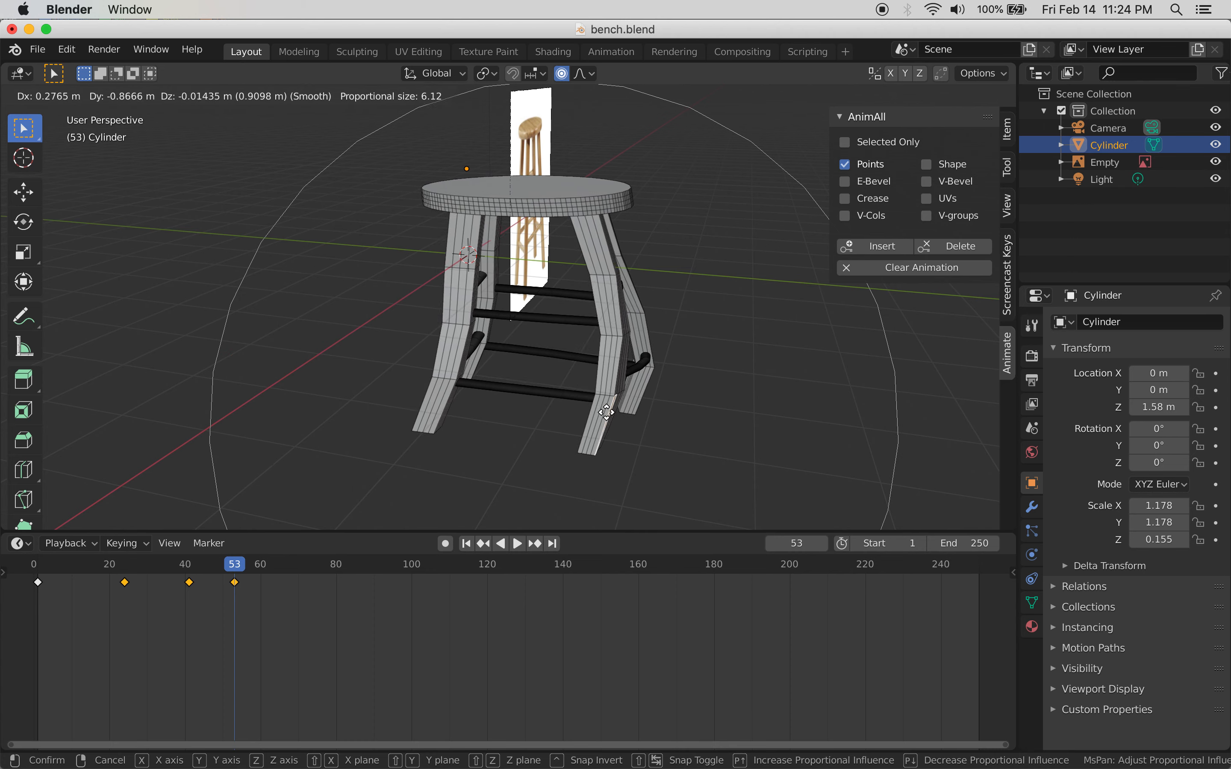
click(605, 414)
Try to pull the nearest leg's foot further outward with a proportional size of 1.33 and undo the move
key(g)
scroll(613, 429, up, 15)
scroll(661, 440, up, 1)
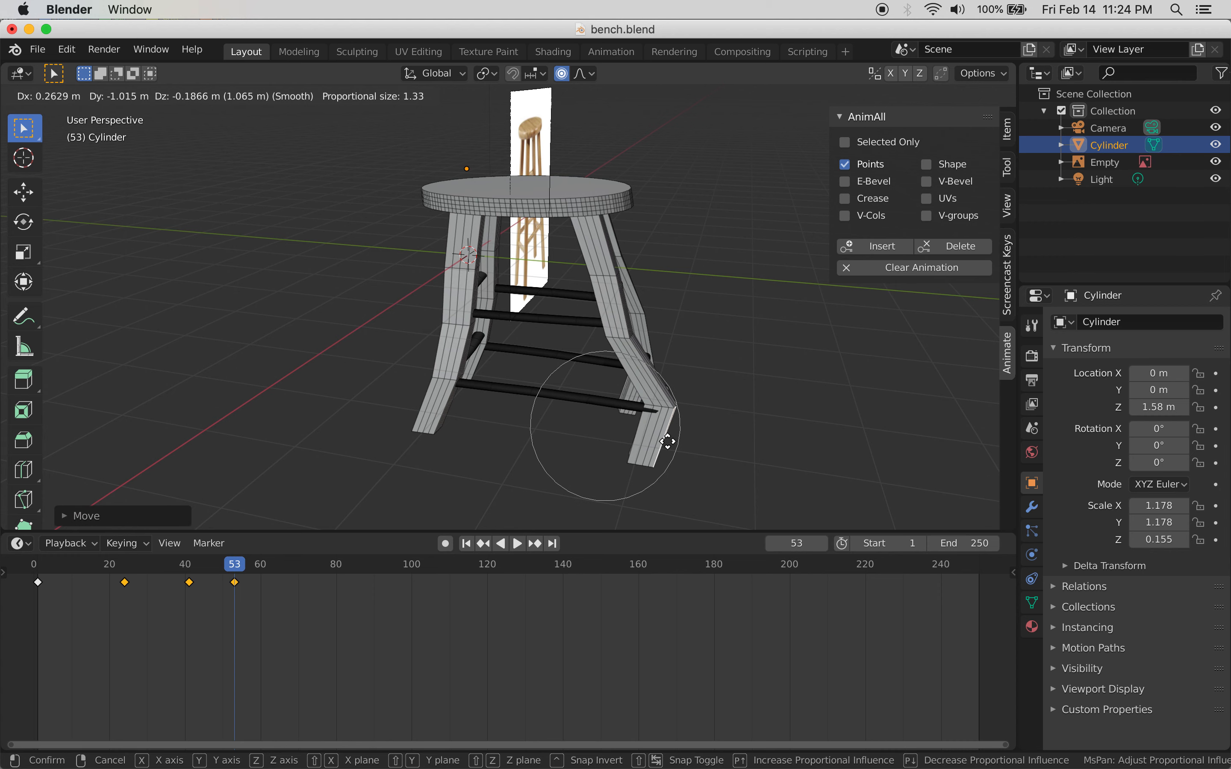
click(668, 441)
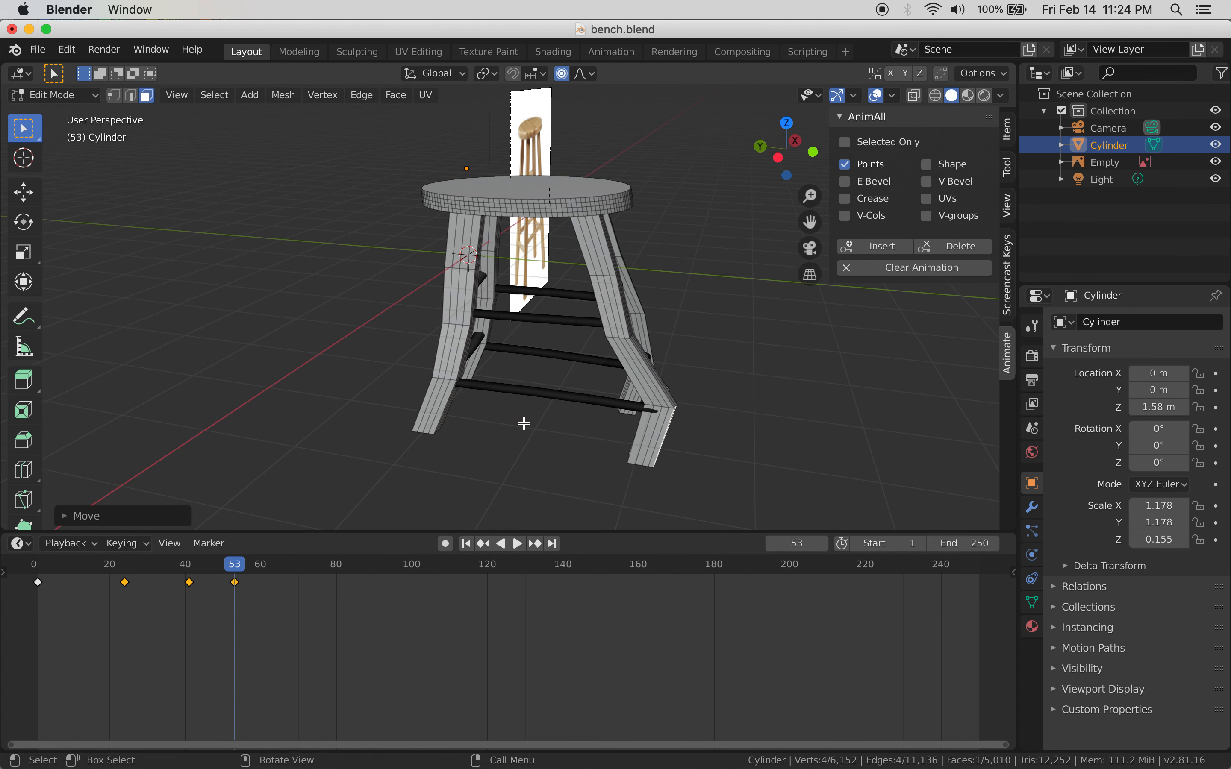
key(ctrl+z)
Pull the neighbouring leg's foot inward with a proportional size of about 2.14 and insert the point keyframe again at frame 53
click(444, 433)
key(g)
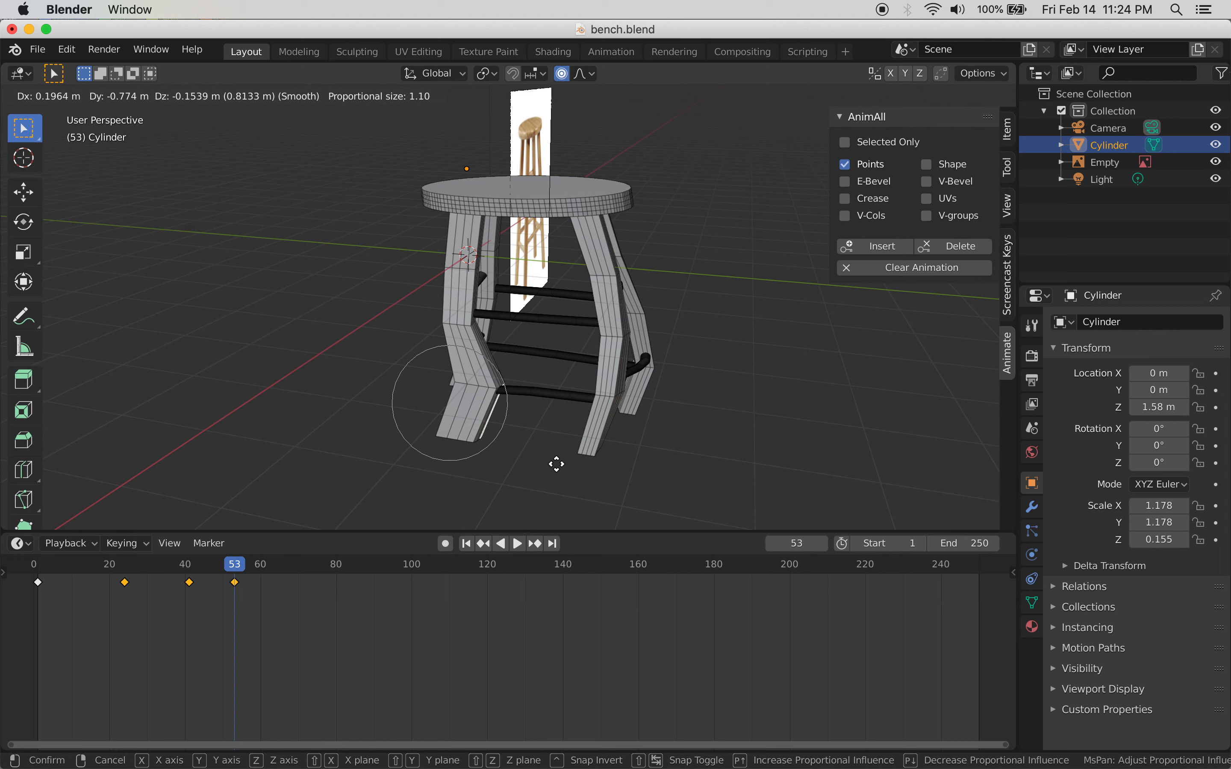
scroll(560, 464, down, 6)
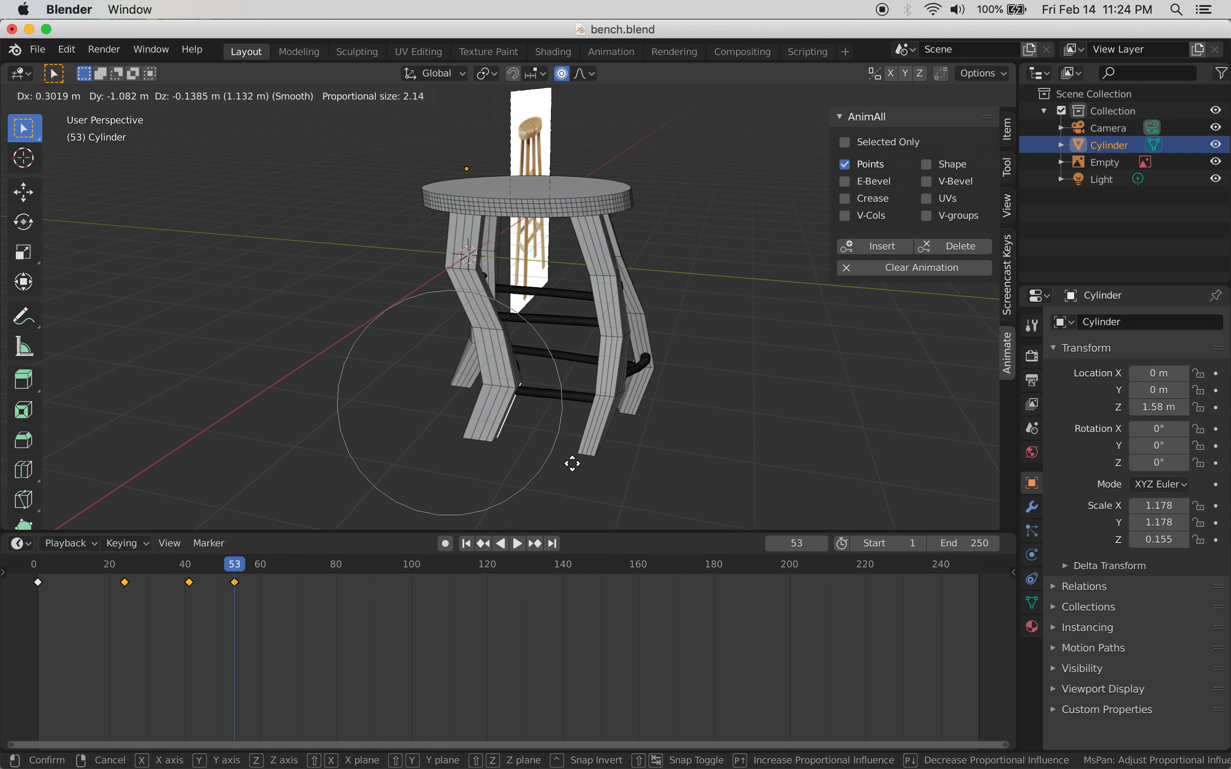
click(575, 467)
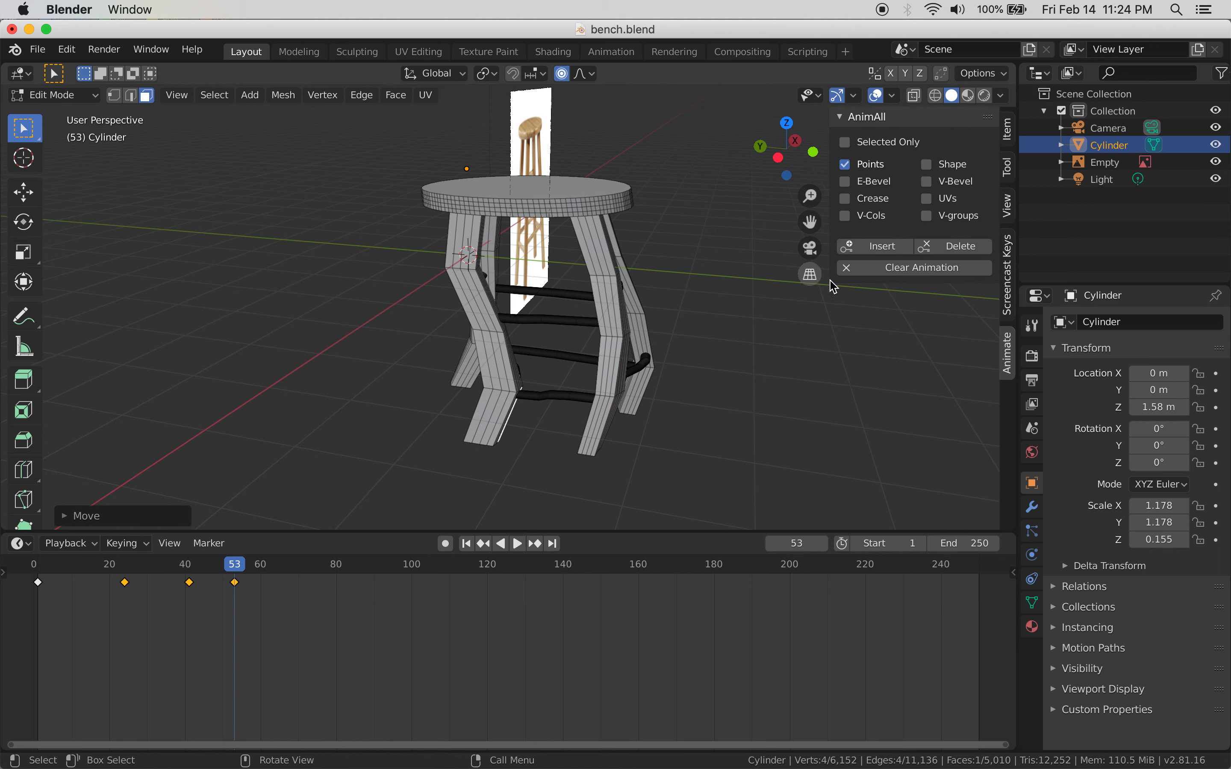
click(874, 246)
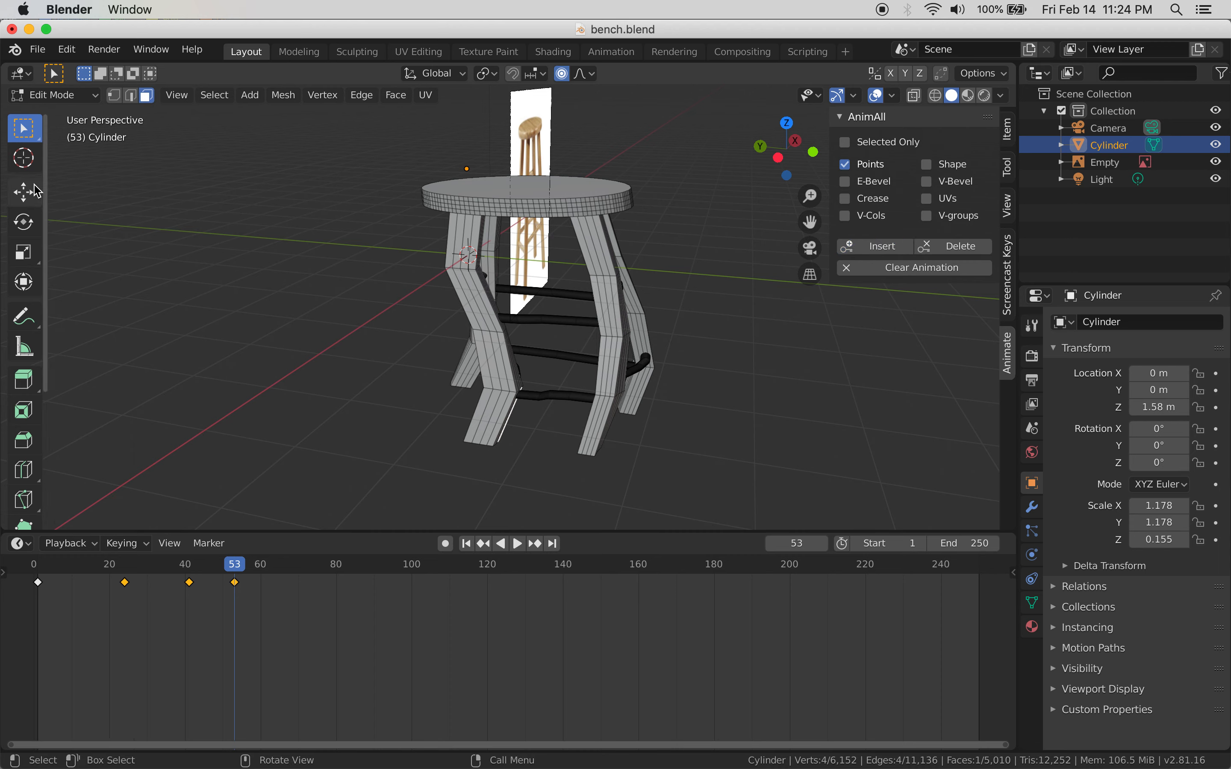
Switch the stool to Object Mode, return to frame 0 and play back the full deformation animation
key(Tab)
drag(151, 560, 1011, 574)
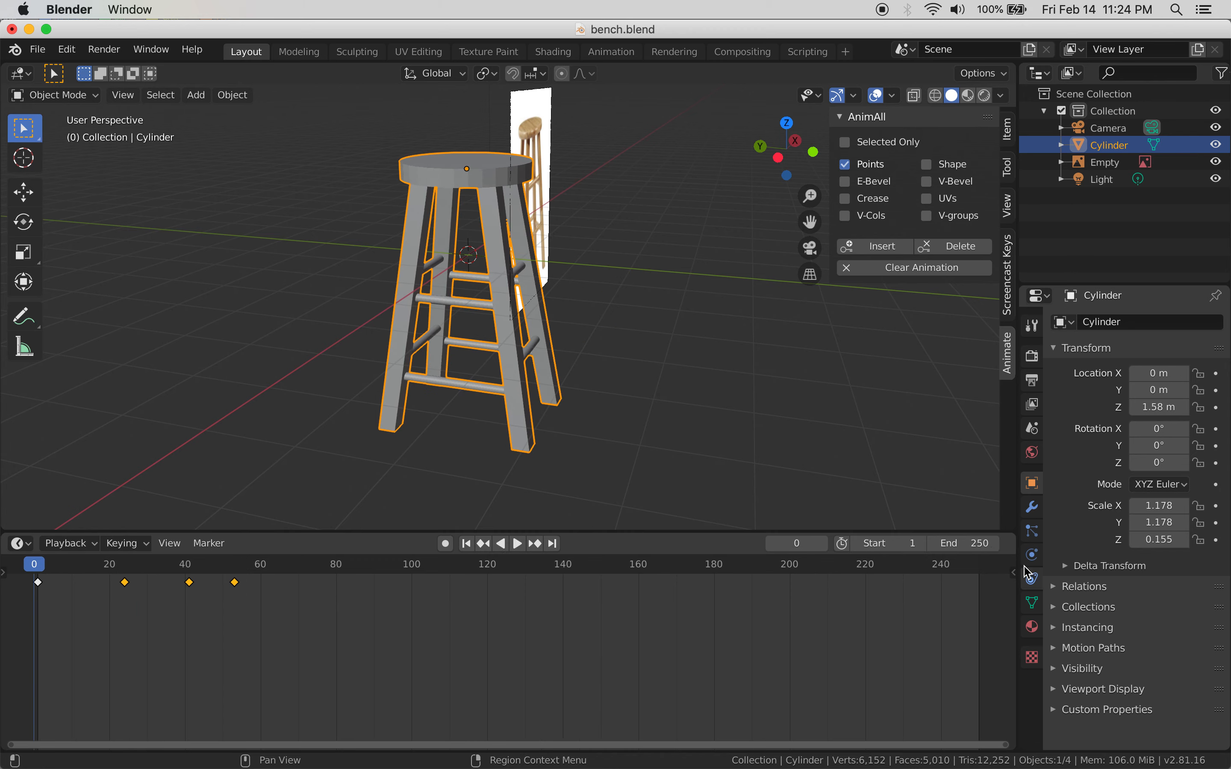
key(space)
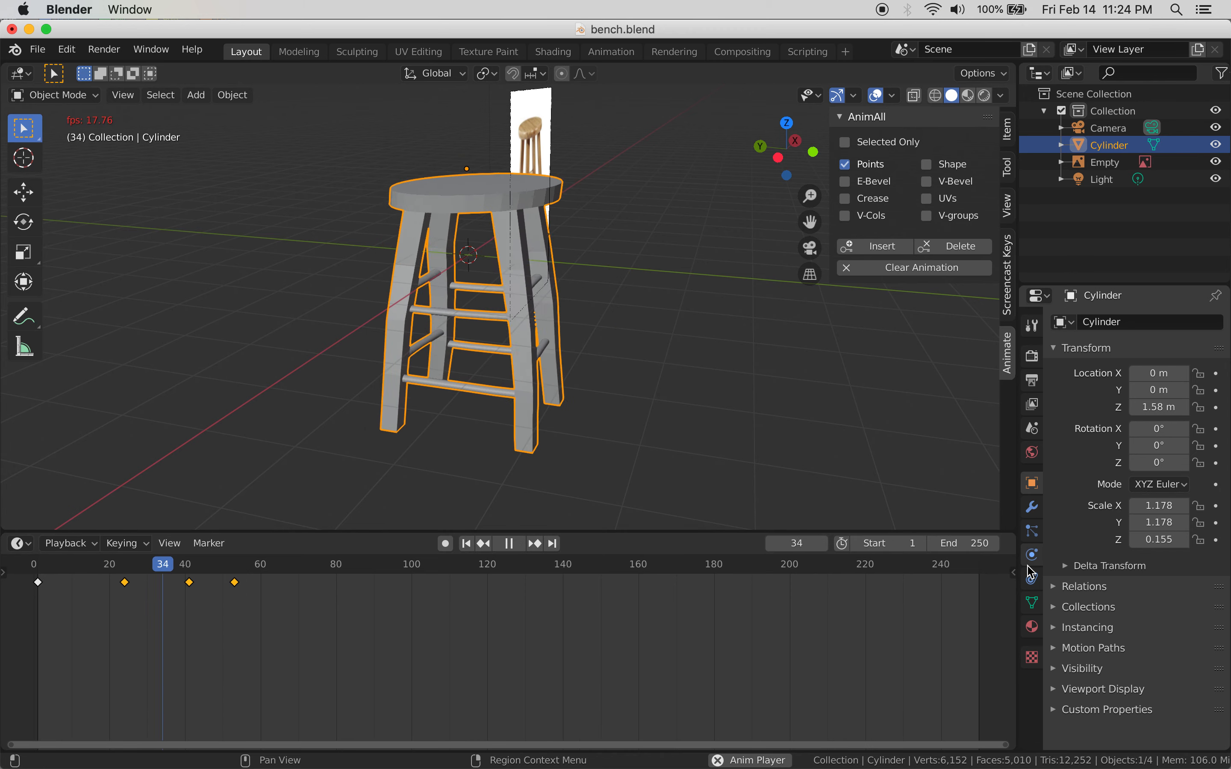
key(space)
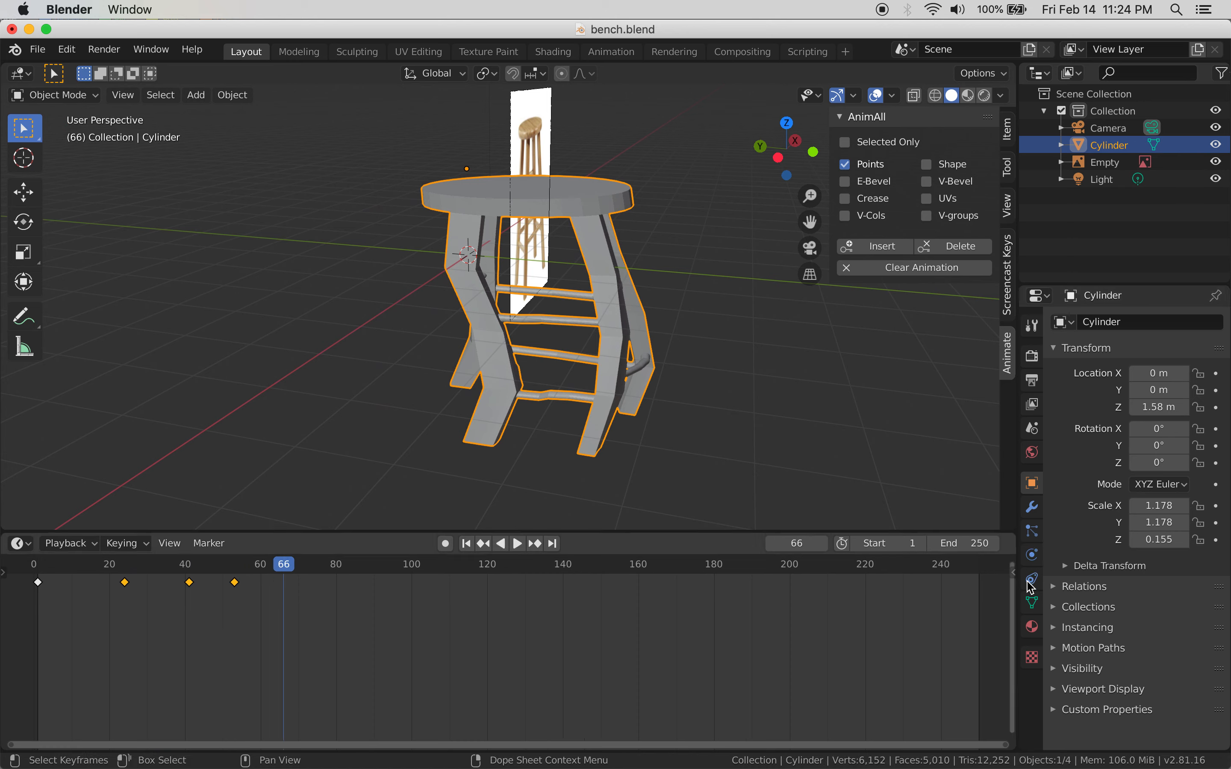
Set the current frame to 53 and delete the selected keyframes at frames 24, 41 and 53
mouse_move(245, 578)
mouse_down()
mouse_move(123, 579)
mouse_move(259, 588)
mouse_move(159, 596)
mouse_move(240, 606)
mouse_move(206, 599)
mouse_move(235, 593)
mouse_move(198, 602)
mouse_move(236, 607)
mouse_move(181, 599)
mouse_move(242, 609)
mouse_move(235, 596)
mouse_up()
key(x)
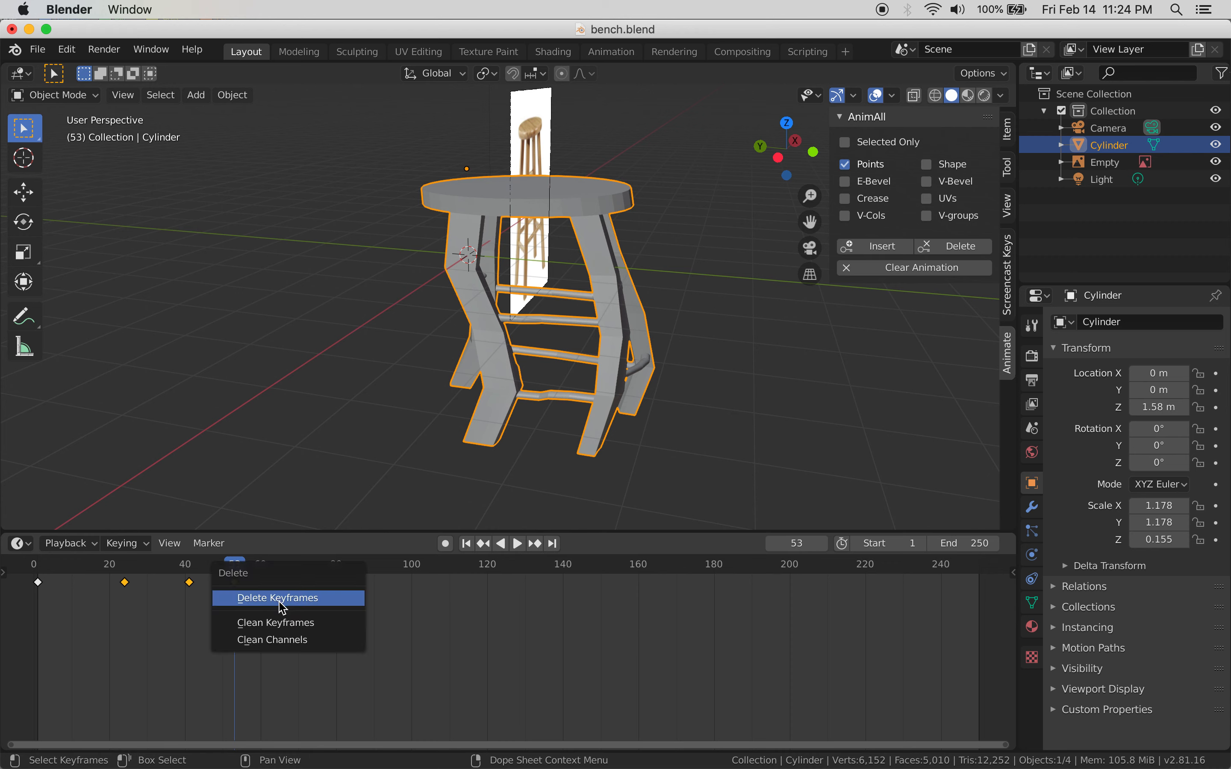
click(286, 600)
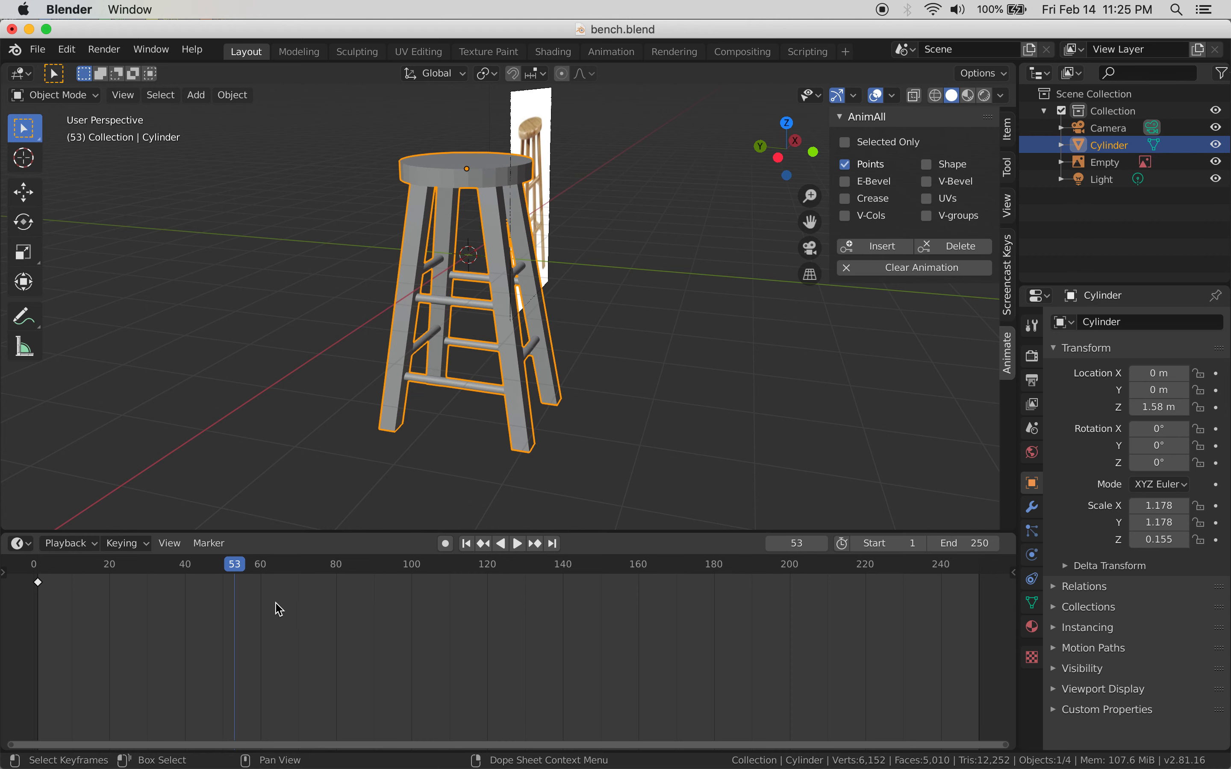
Undo the deletion of the three keyframes and delete only the keyframe at frame 53
key(ctrl+z)
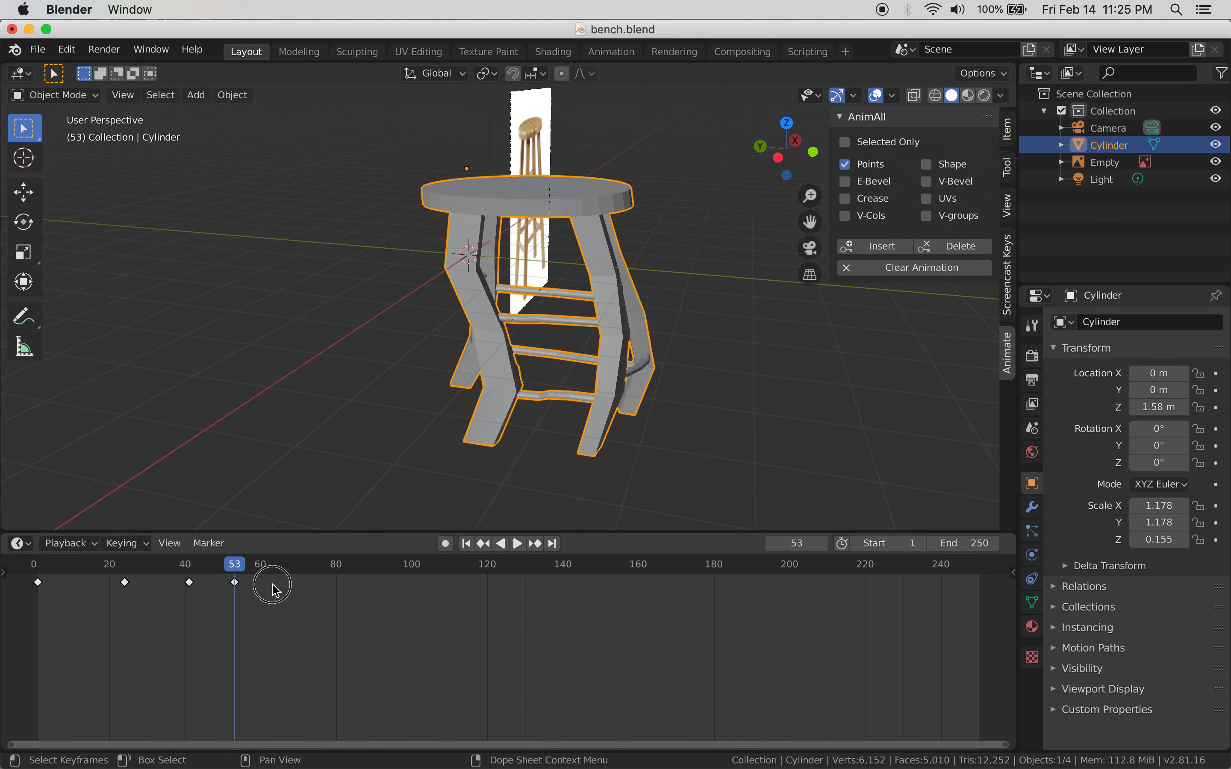
key(x)
click(247, 604)
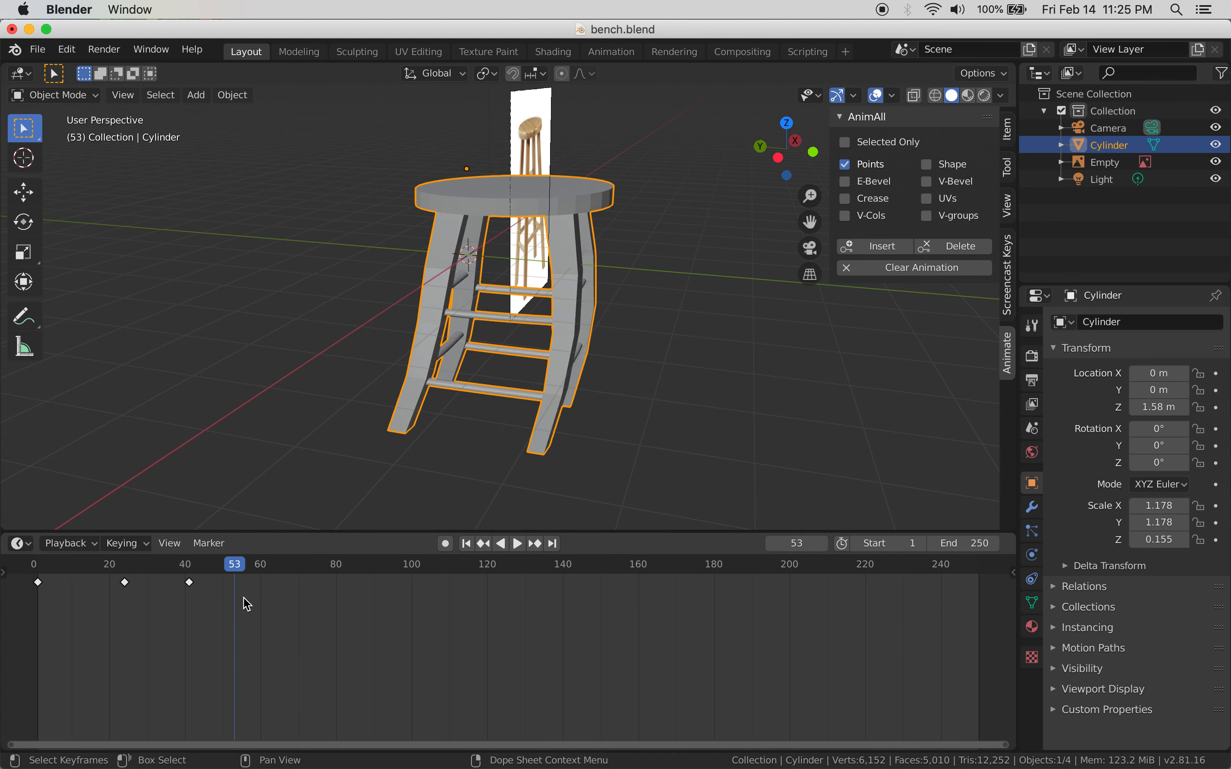
Set the current frame to 60 and select a face on the foot of the stool's far leg in Edit Mode
drag(239, 569, 263, 628)
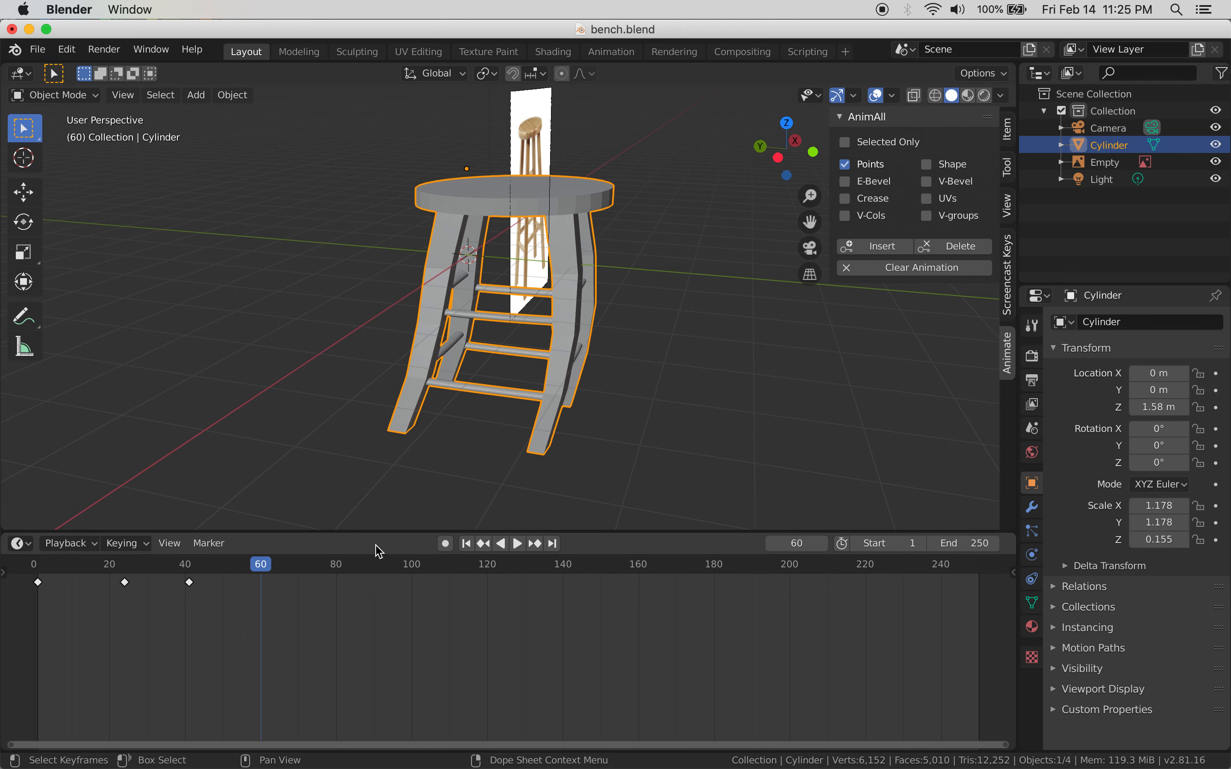
key(Tab)
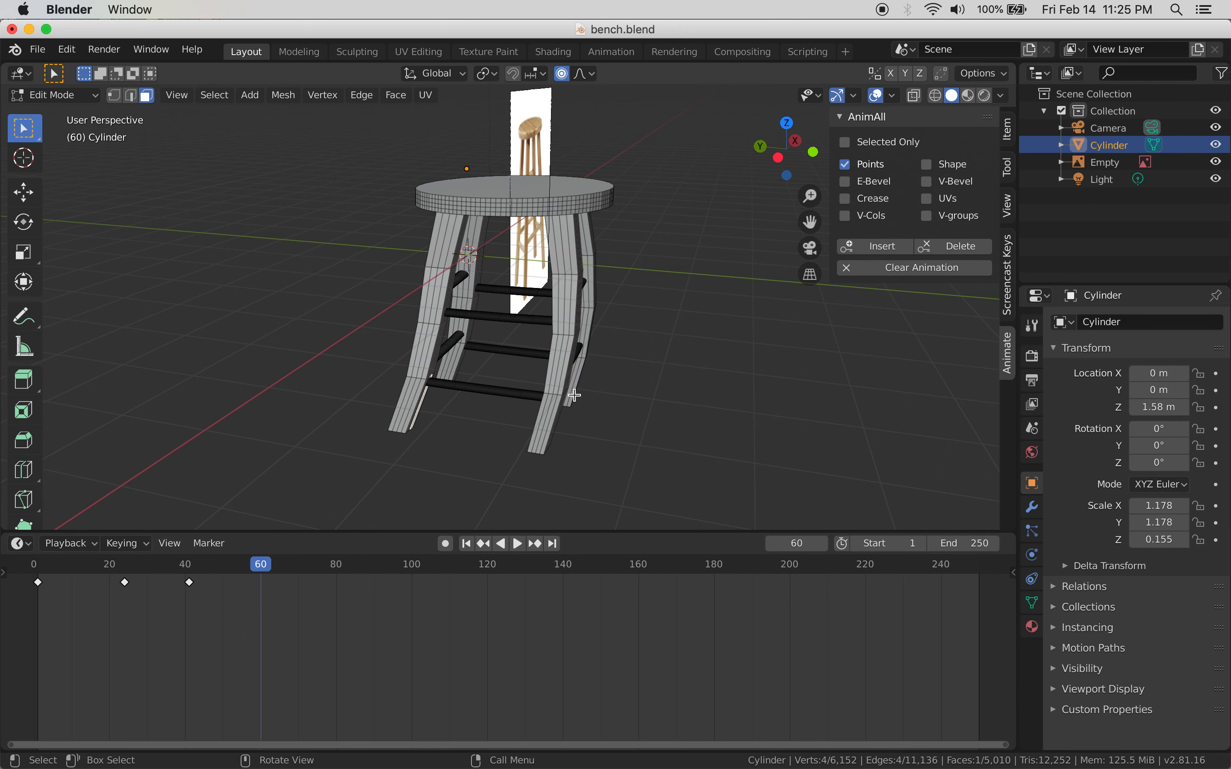
middle_drag(601, 411, 624, 426)
click(540, 425)
Try to move the selected foot along the X axis, enlarging the proportional size to 1.77, and cancel the move
key(g)
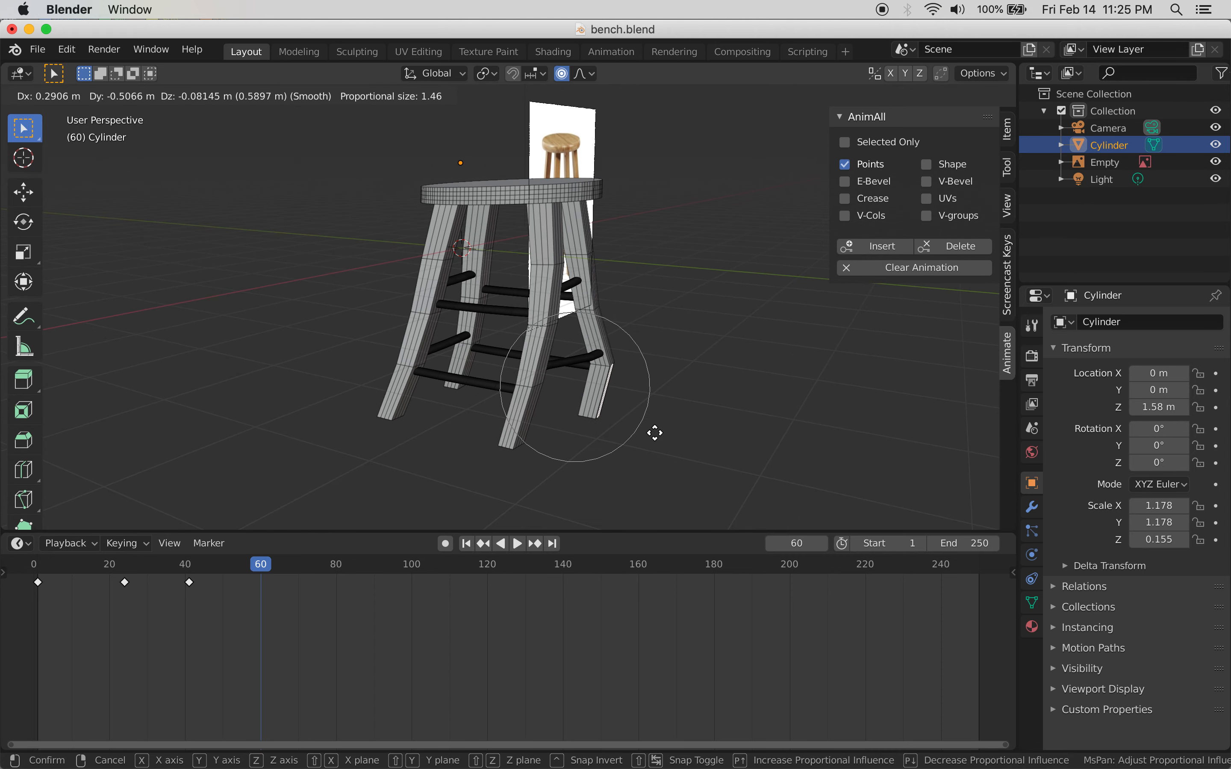
scroll(661, 435, down, 1)
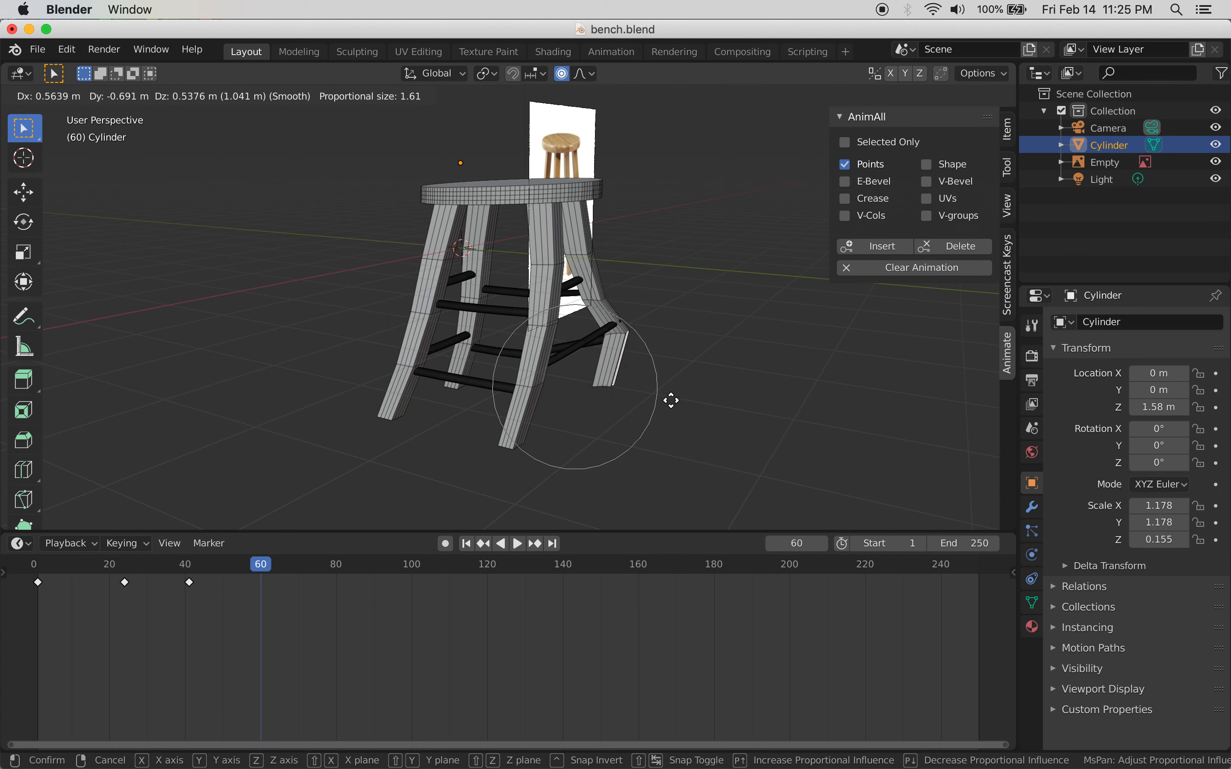
scroll(671, 400, down, 3)
scroll(671, 401, up, 2)
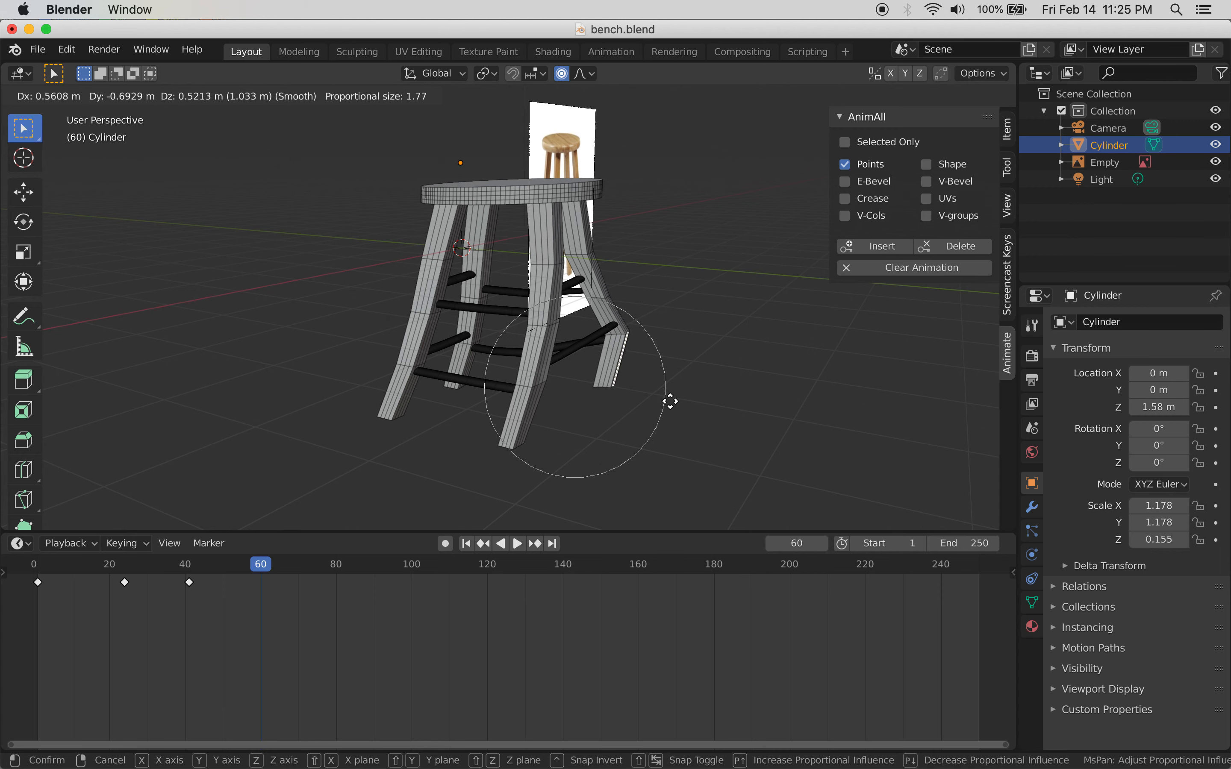
key(x)
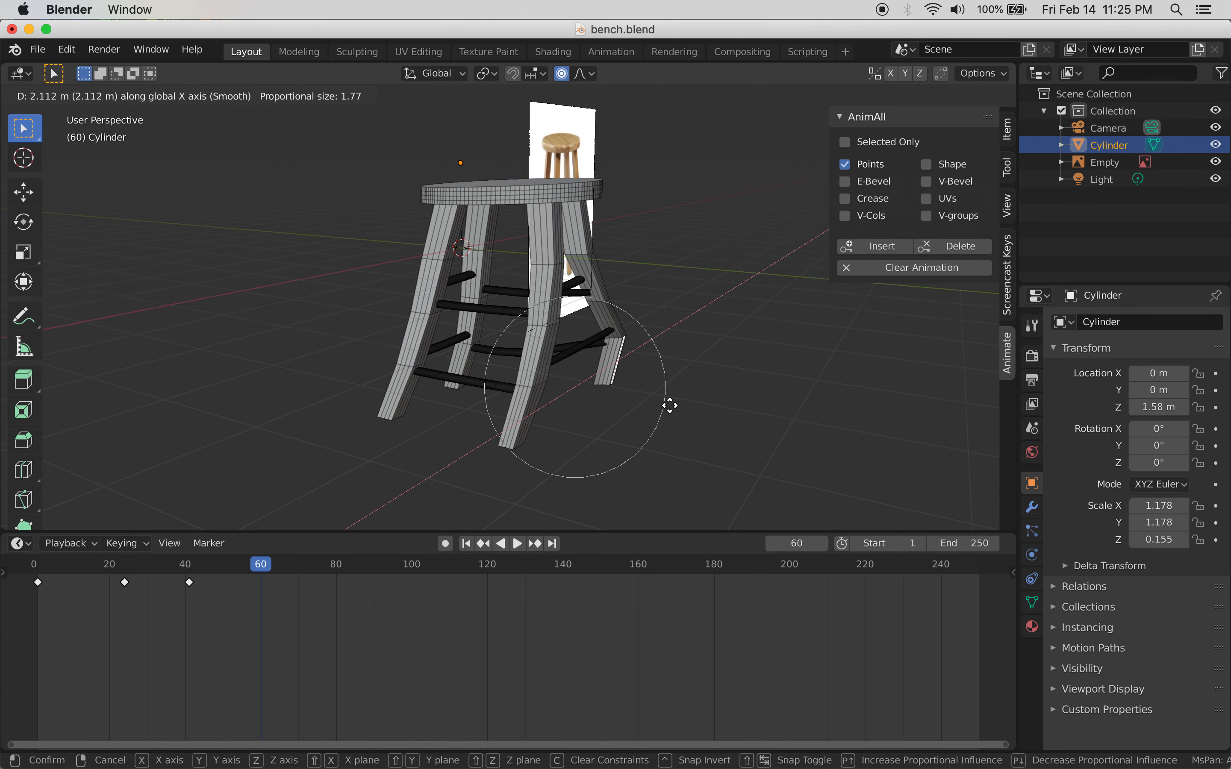
right_click(670, 405)
Lift the selected foot up and outward with a proportional size of 1.77 and insert a point keyframe at frame 60
middle_drag(622, 404, 352, 407)
key(g)
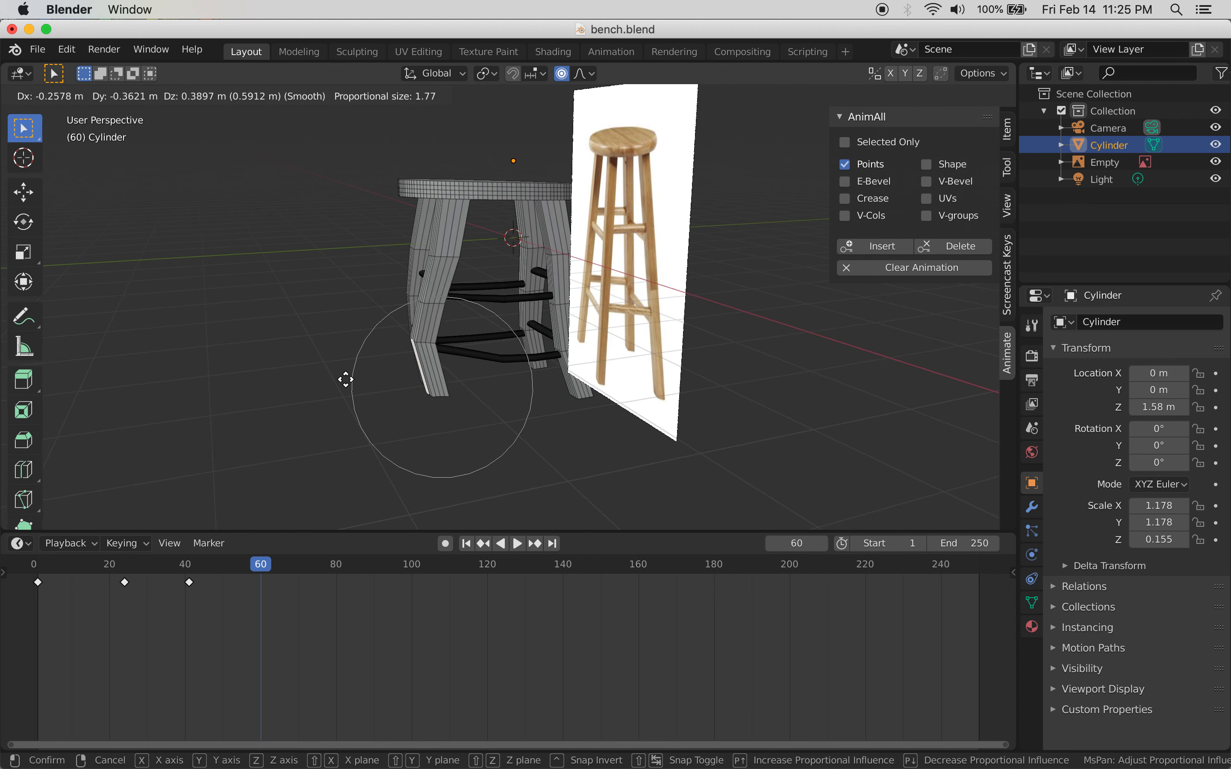
click(341, 373)
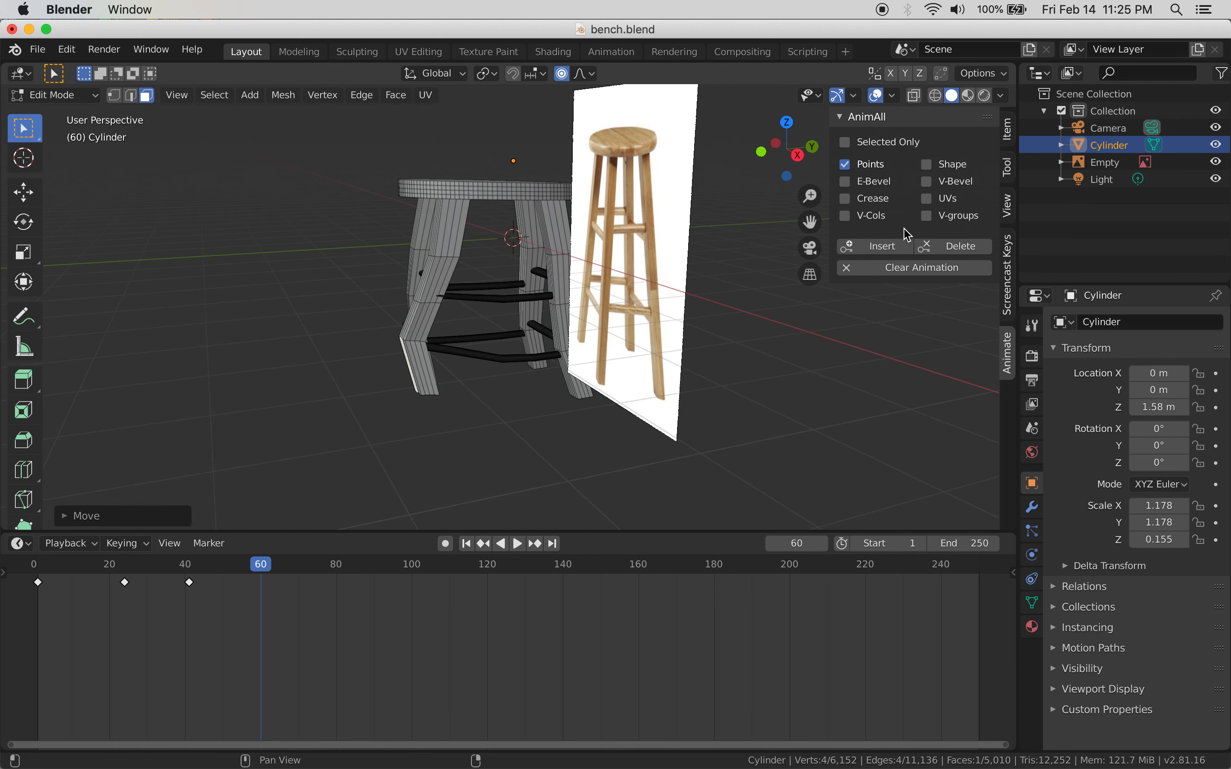
click(871, 245)
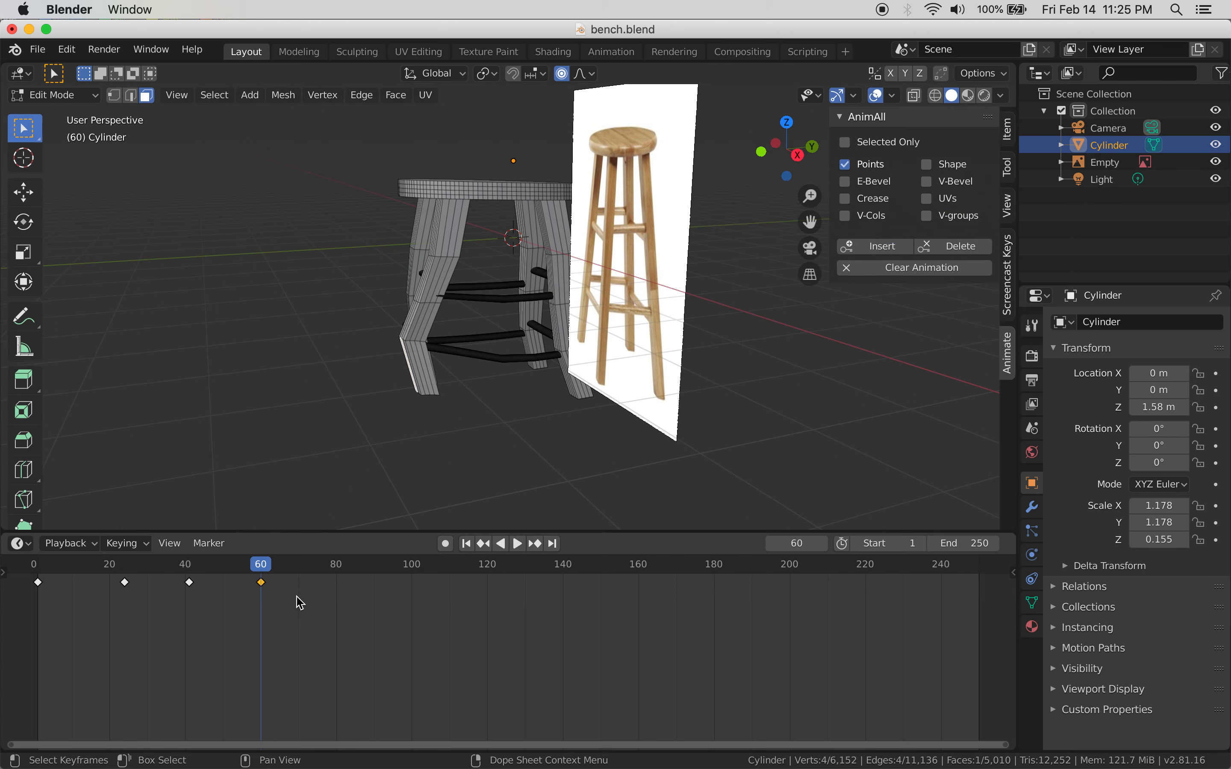
Lower the lifted foot at frame 71 and insert a point keyframe there
mouse_move(320, 579)
mouse_down()
mouse_move(335, 578)
mouse_move(303, 577)
mouse_up()
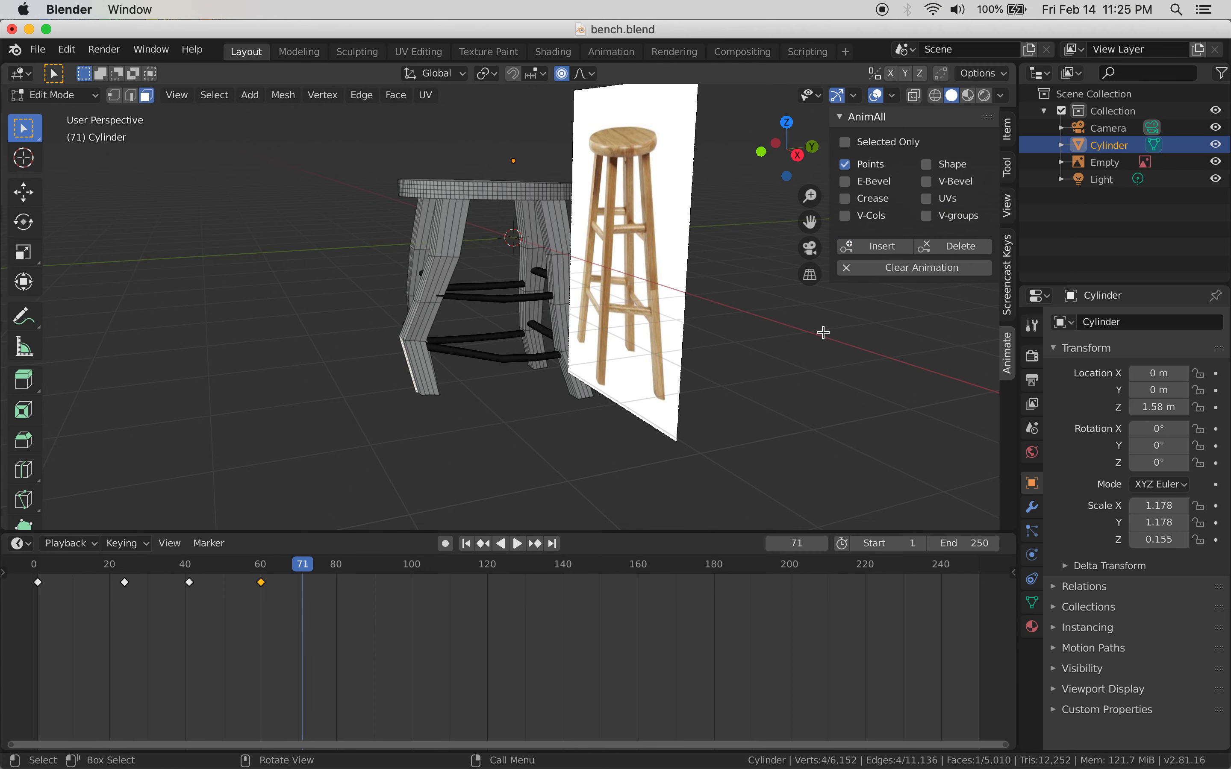
key(g)
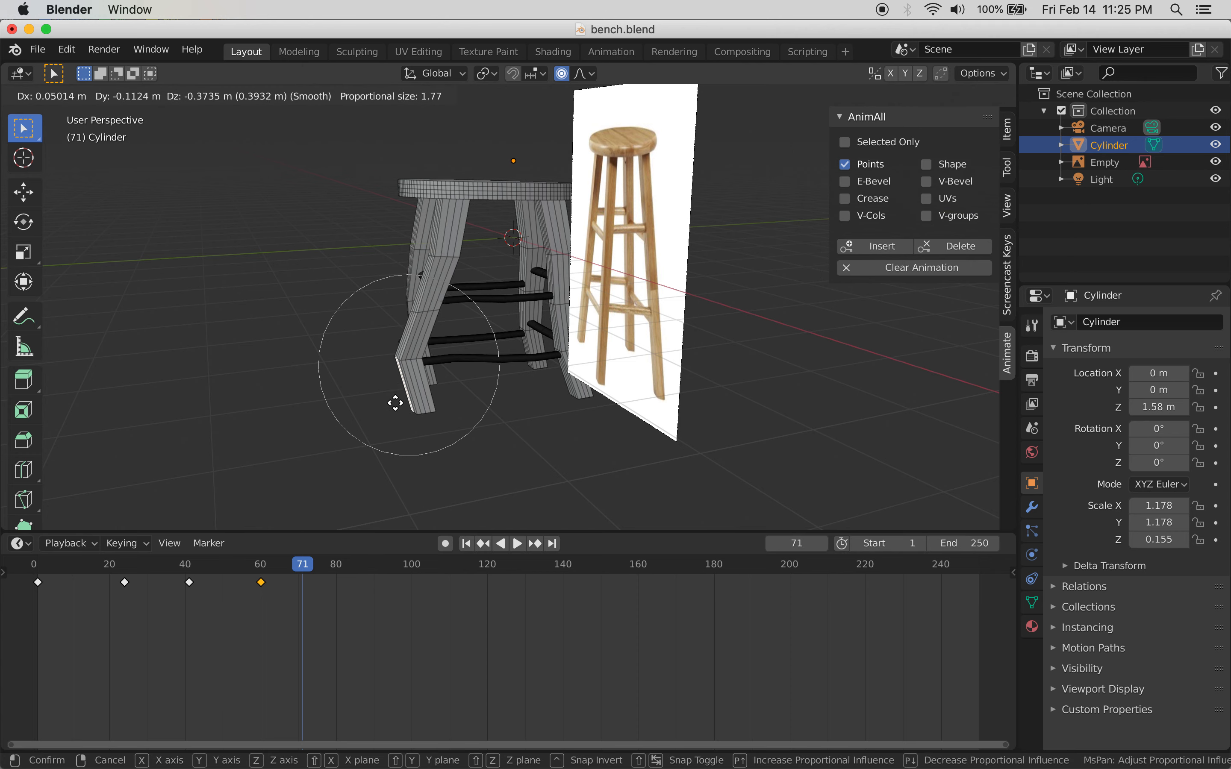
click(393, 426)
click(883, 248)
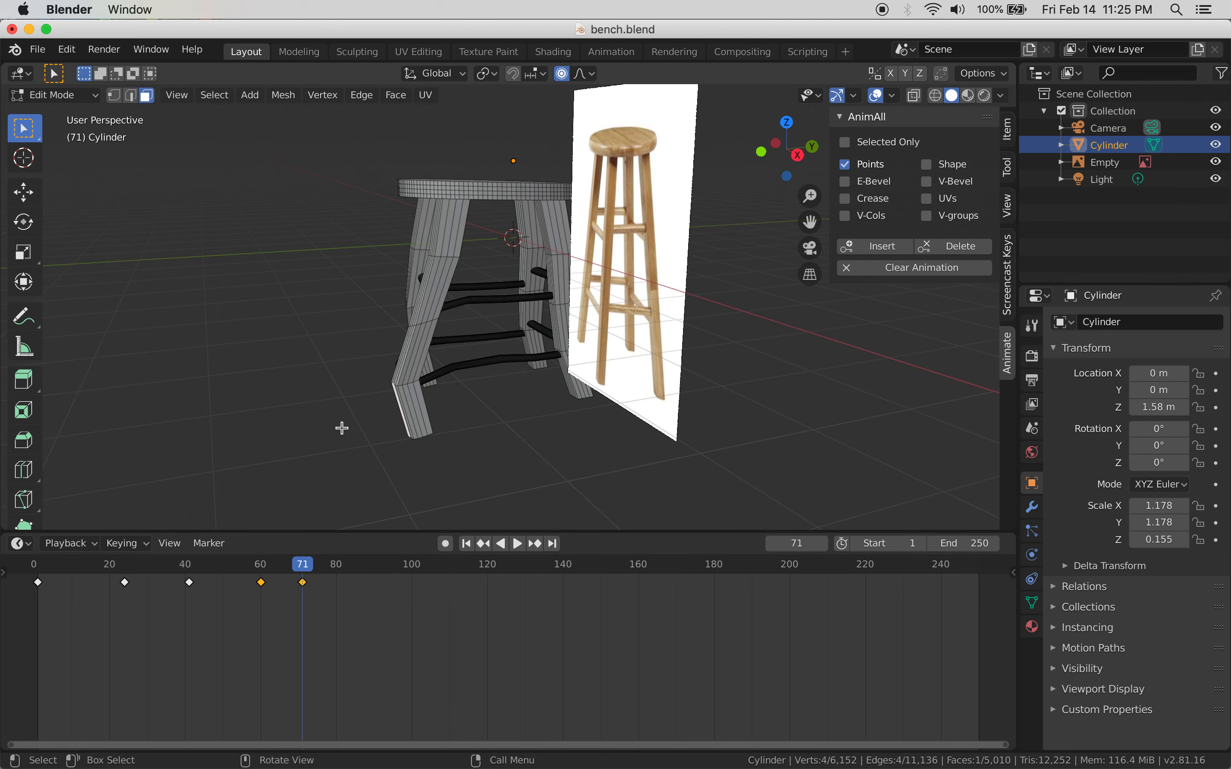
Raise the lowered foot level with the stool's other feet and insert the point keyframe again at frame 71
middle_drag(337, 425, 405, 436)
middle_drag(706, 385, 636, 425)
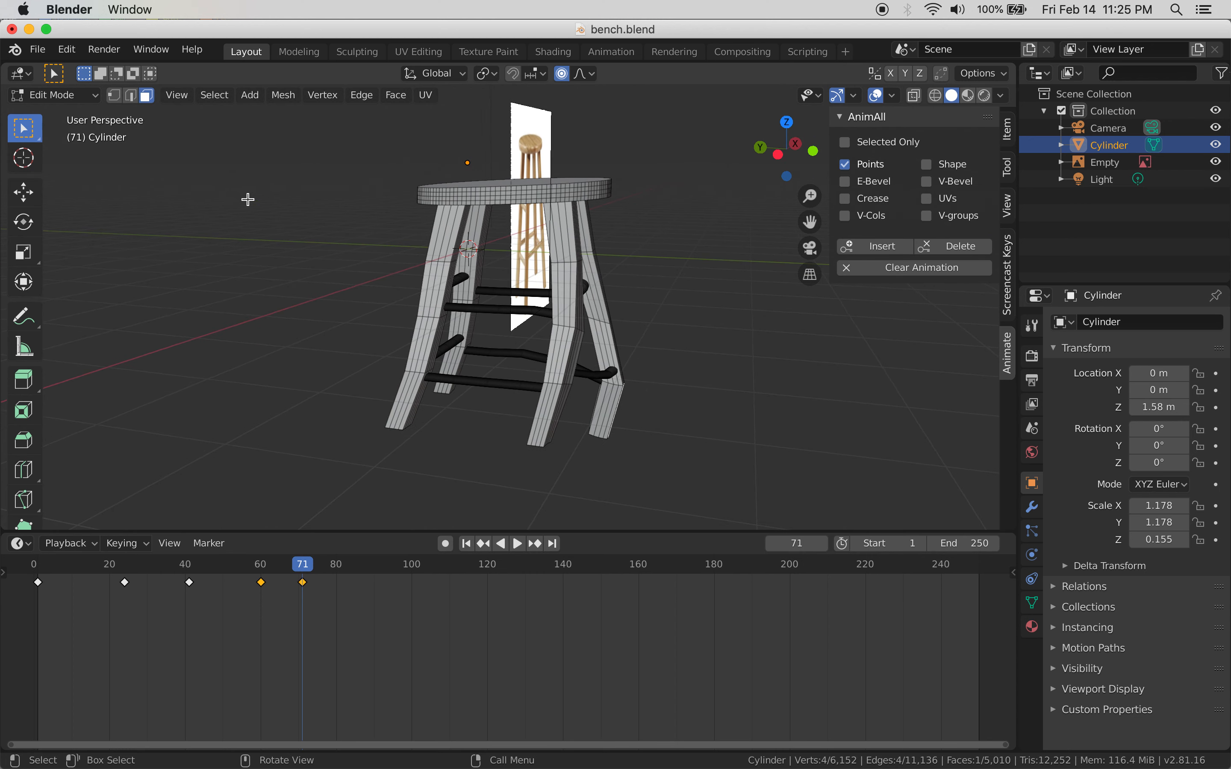
key(grave)
click(327, 300)
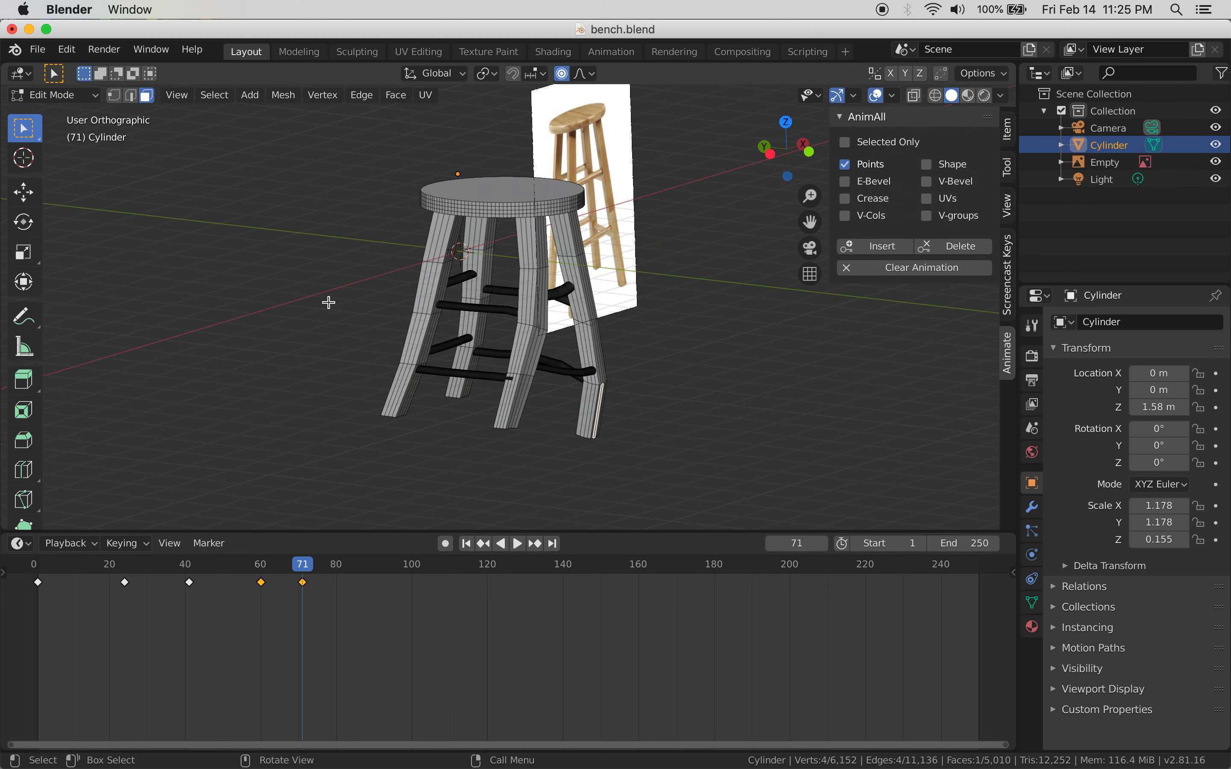
key(grave)
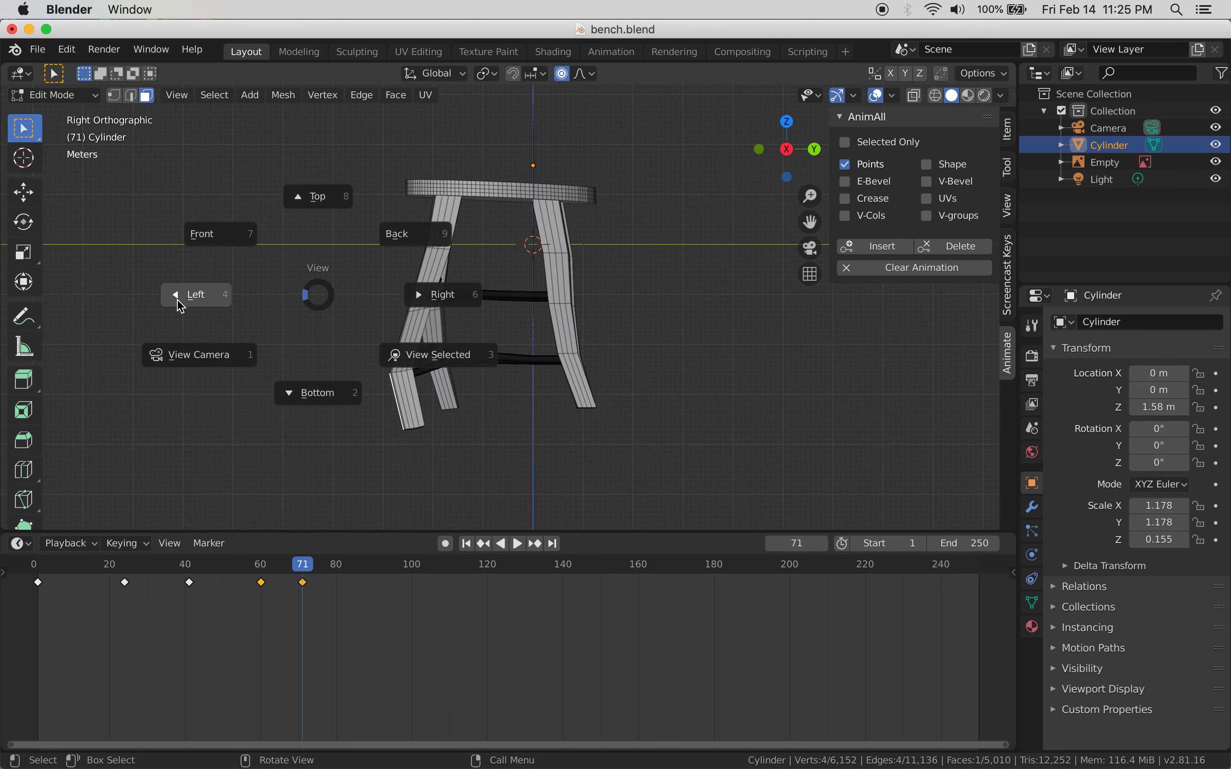
click(183, 294)
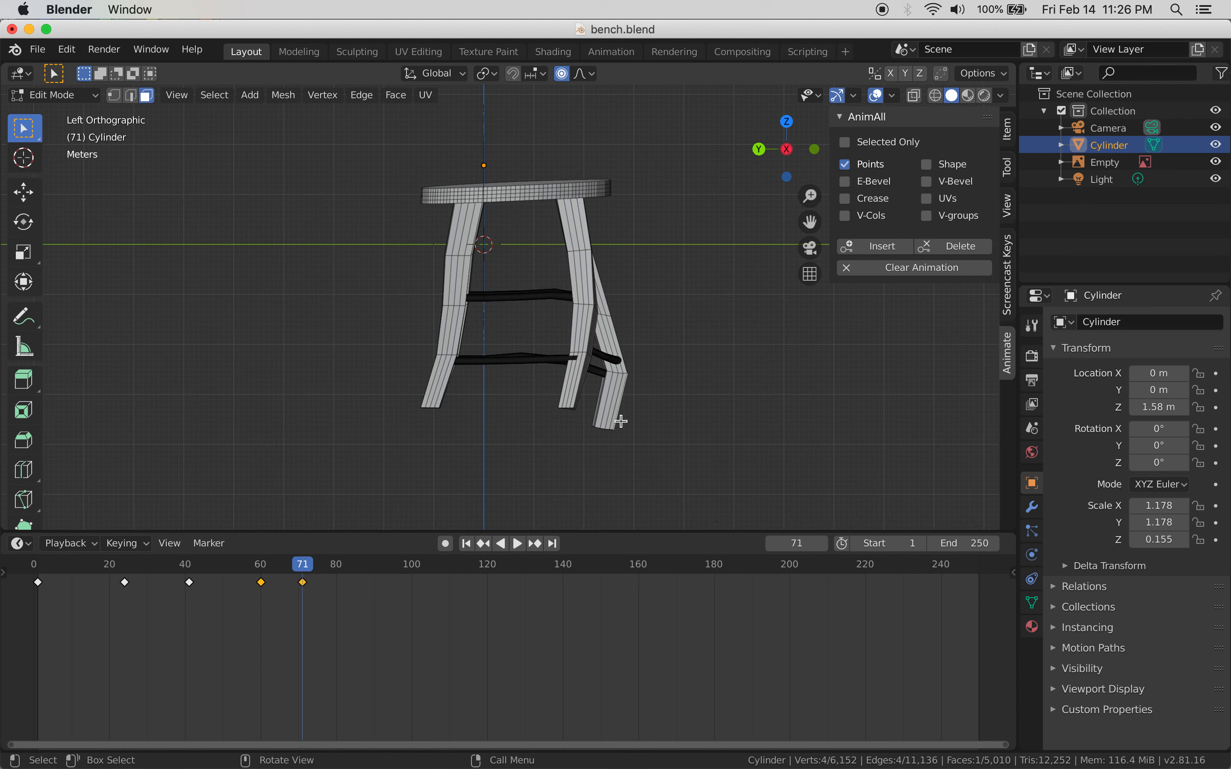
key(g)
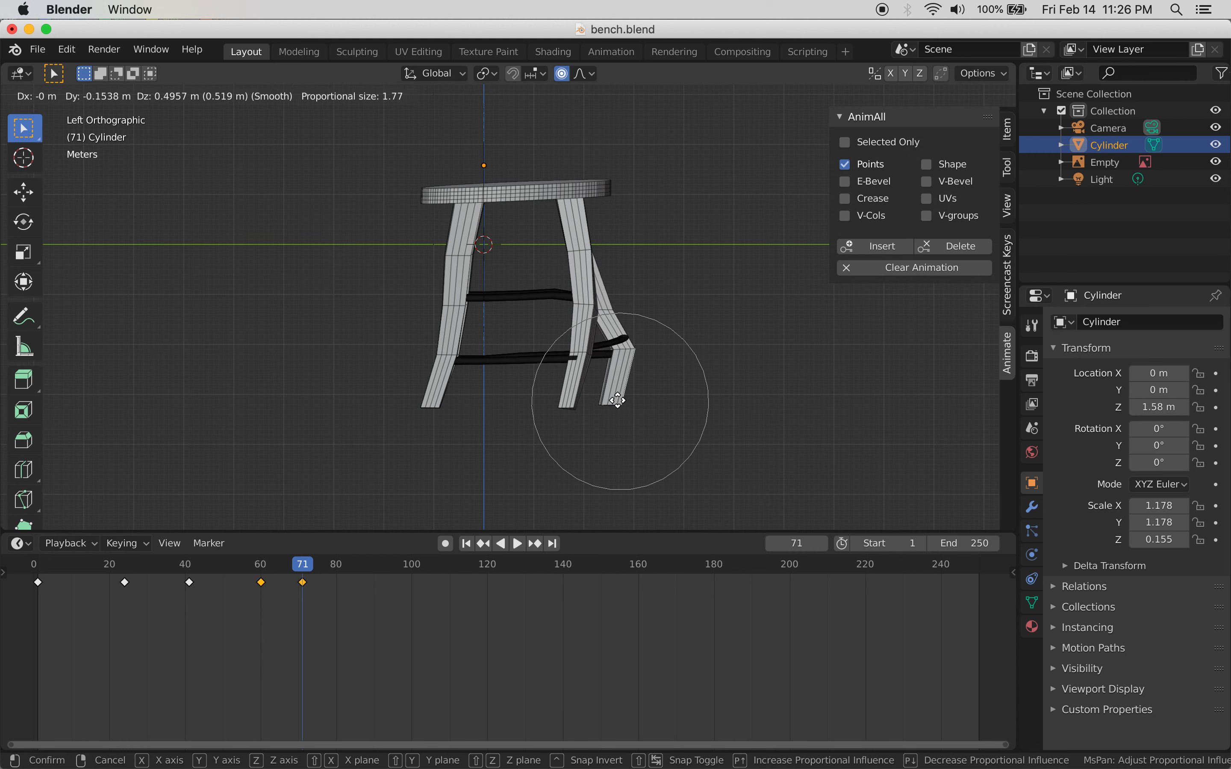
click(613, 403)
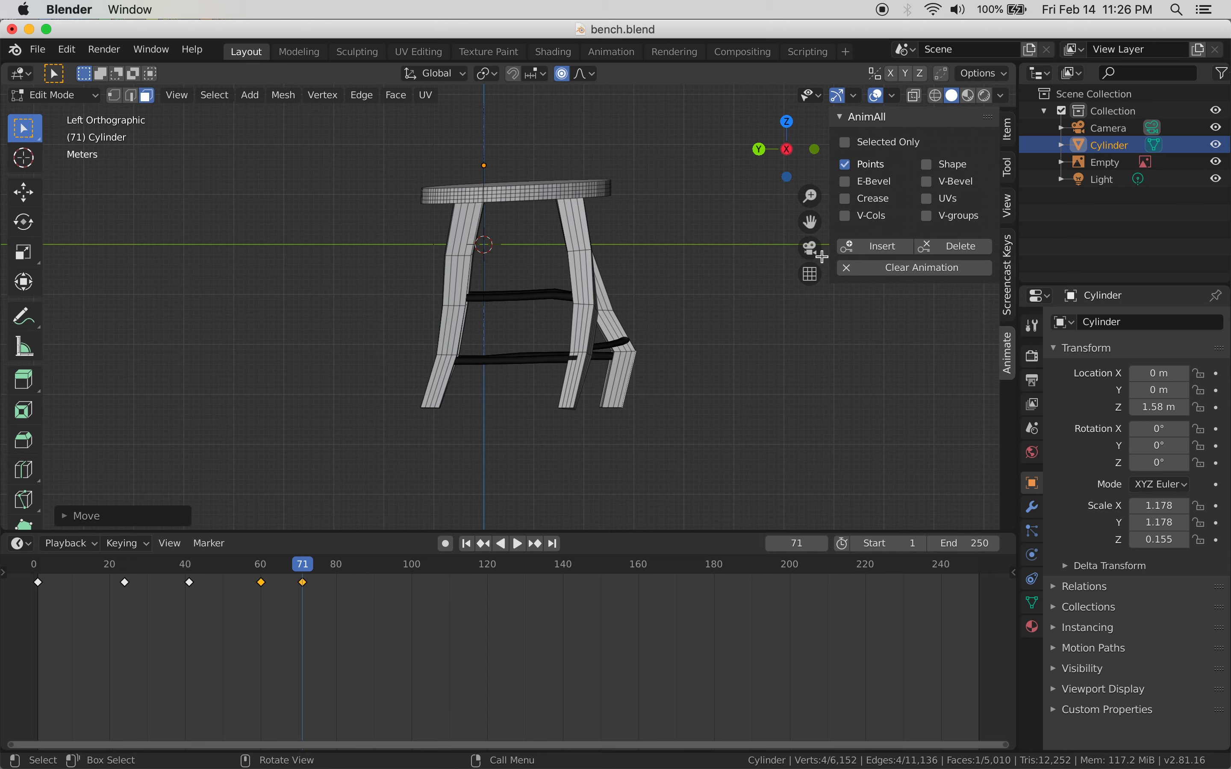
click(883, 248)
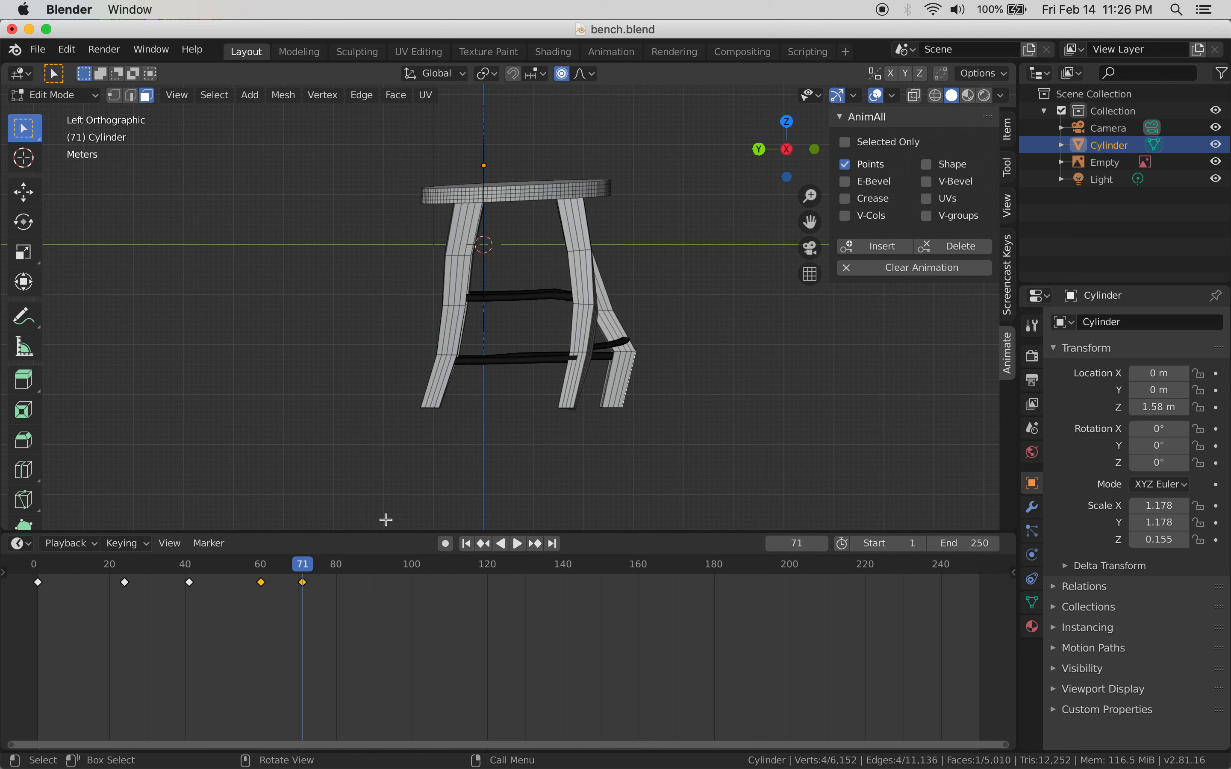
Lift the foot of the near leg on the opposite side up and inward at frame 83 and insert a point keyframe
click(348, 567)
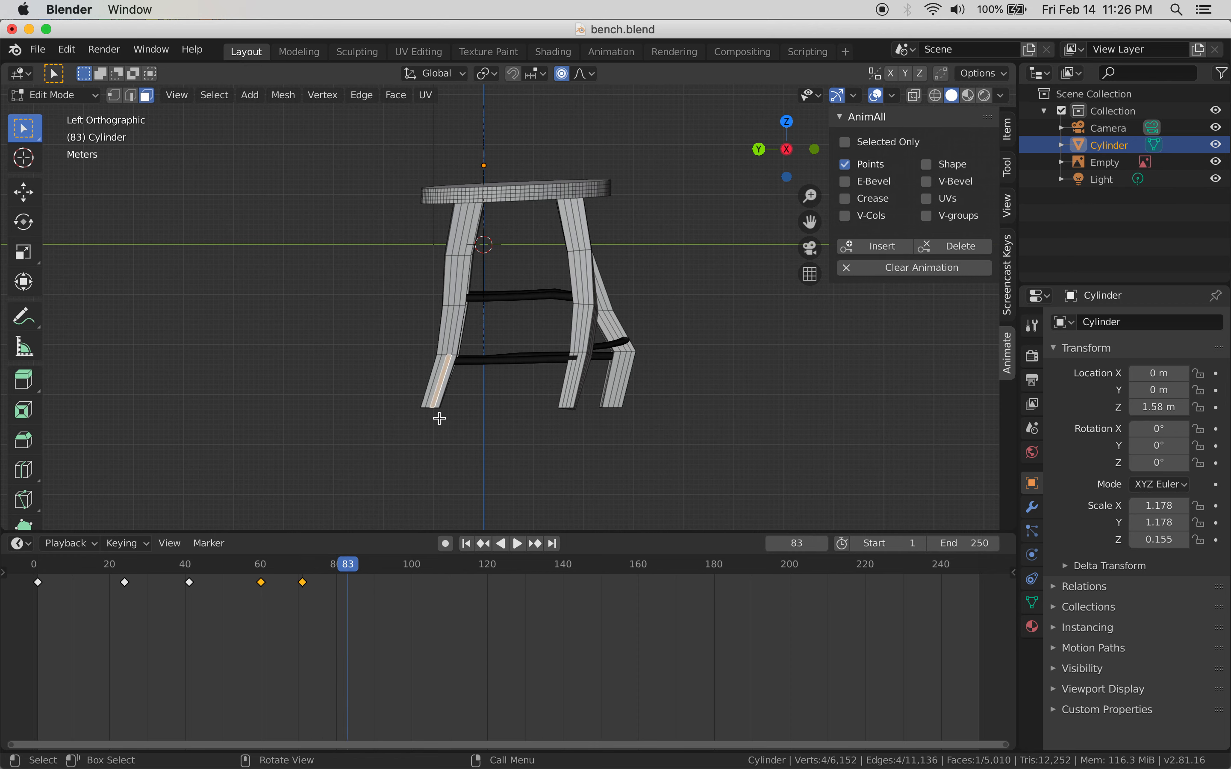
key(g)
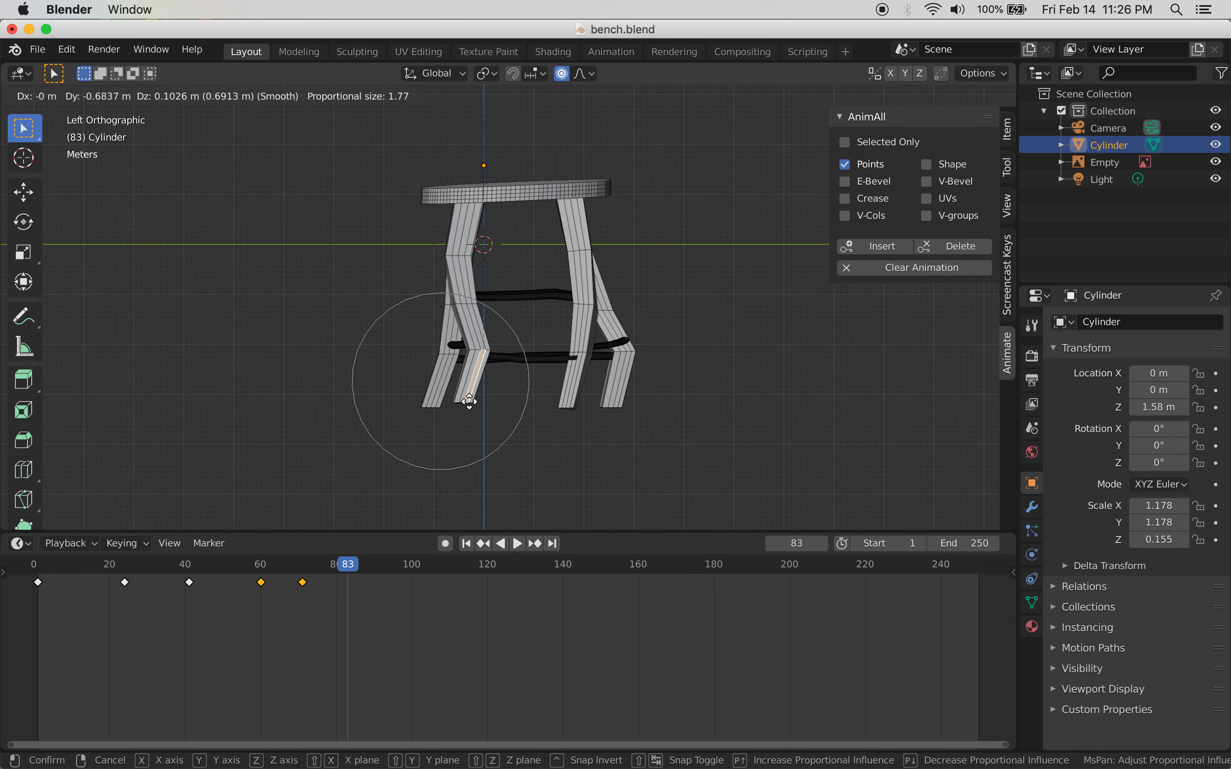
click(484, 373)
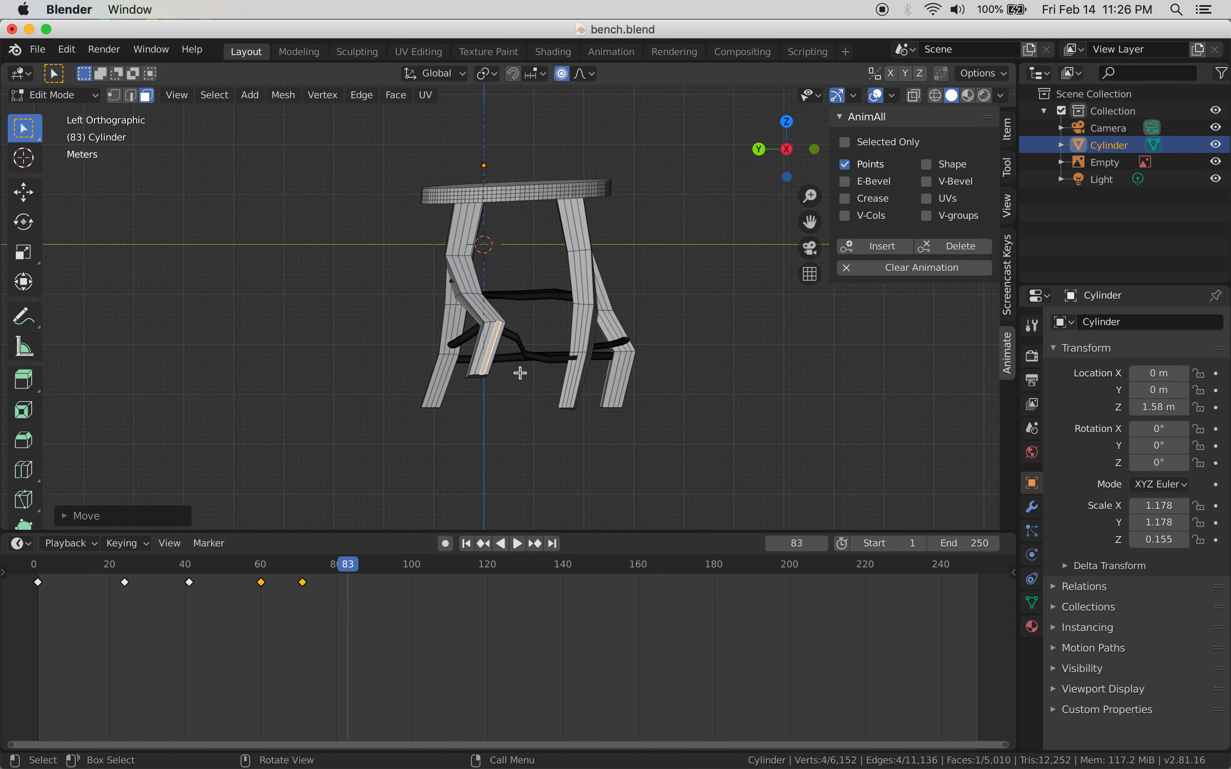
click(895, 246)
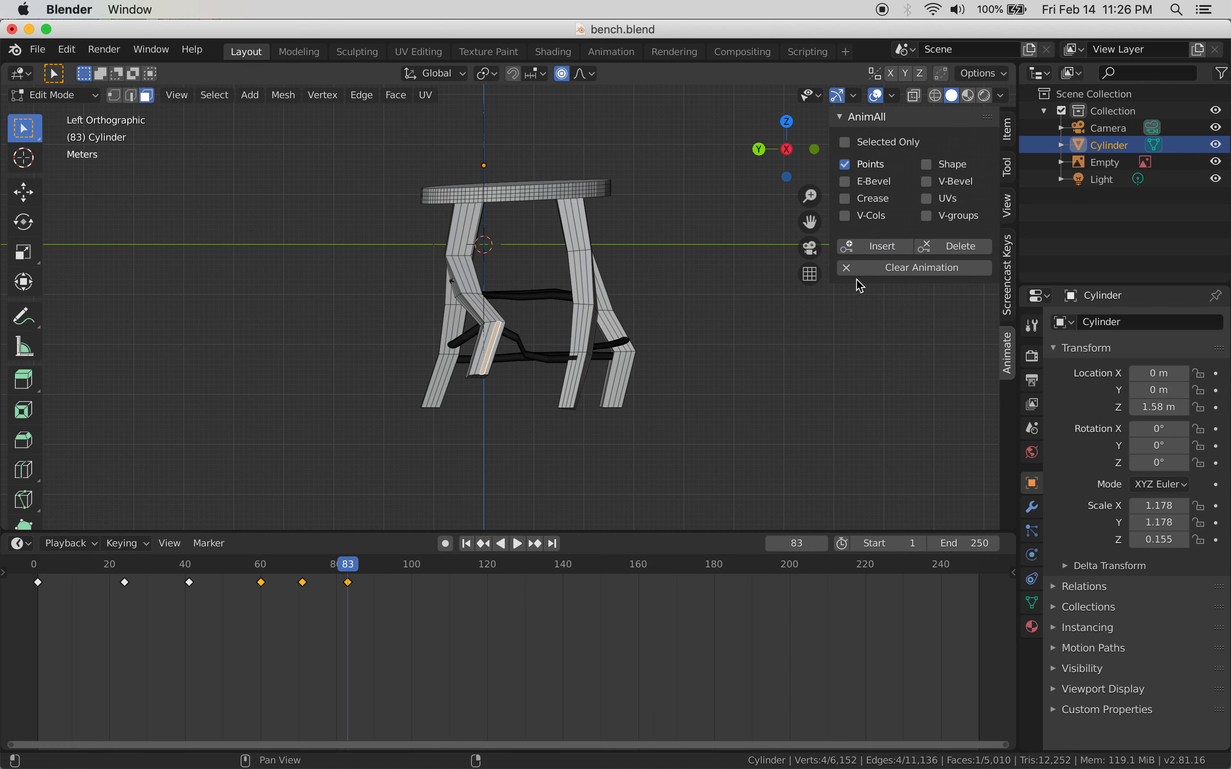
Lower the lifted foot further forward at frame 94 and insert a point keyframe
click(391, 575)
key(g)
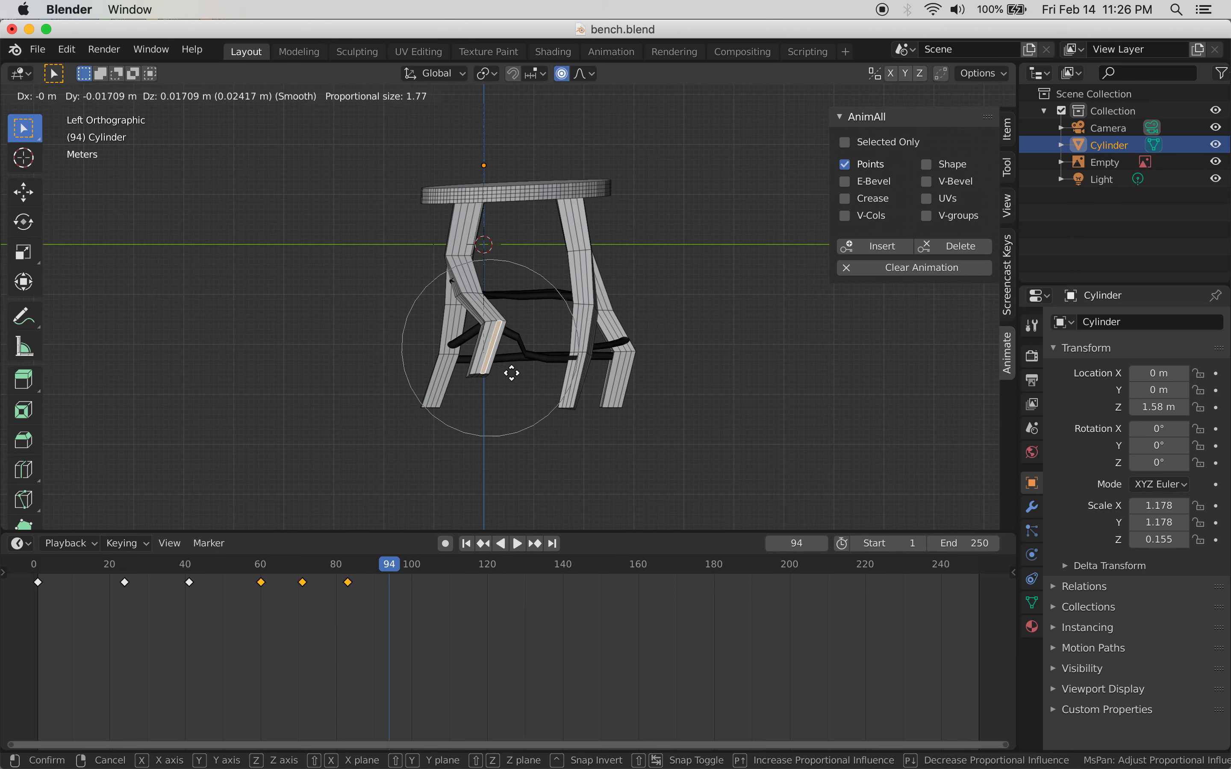
click(524, 406)
click(882, 247)
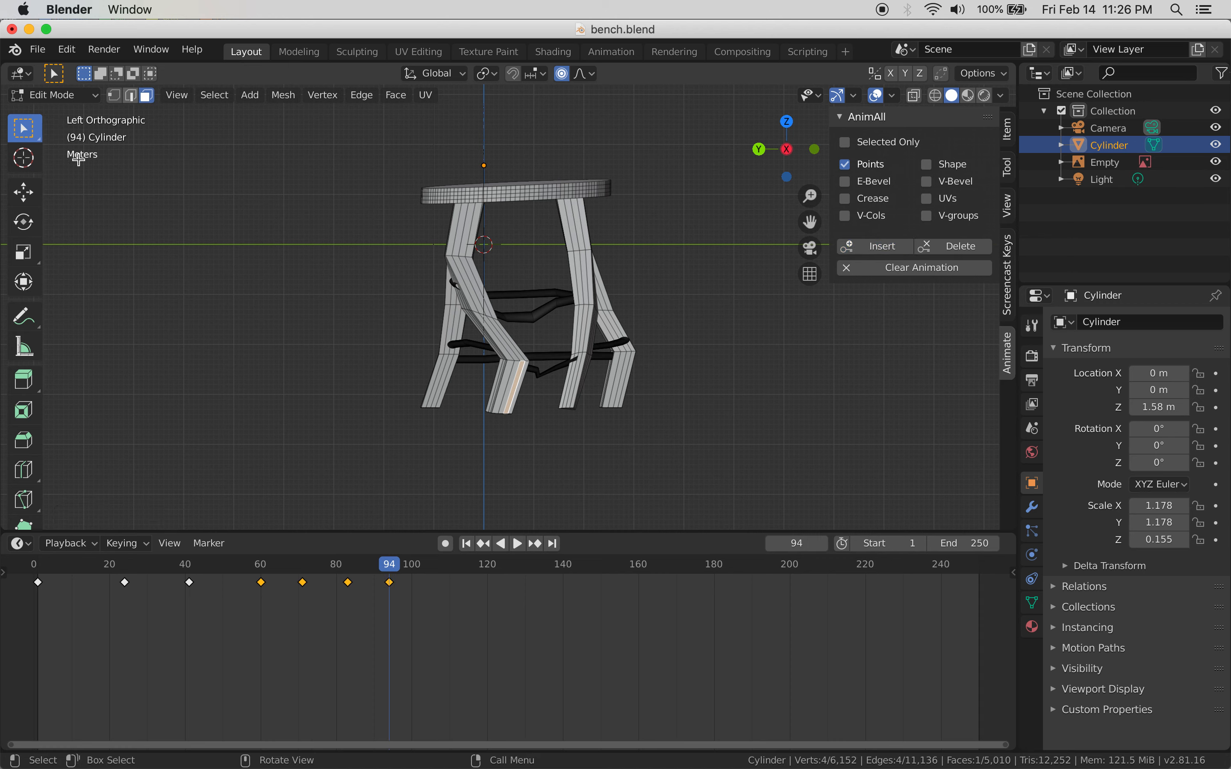
Switch the stool to Object Mode, play the walking animation from the start and examine the result in perspective
key(Tab)
drag(196, 562, 40, 584)
key(space)
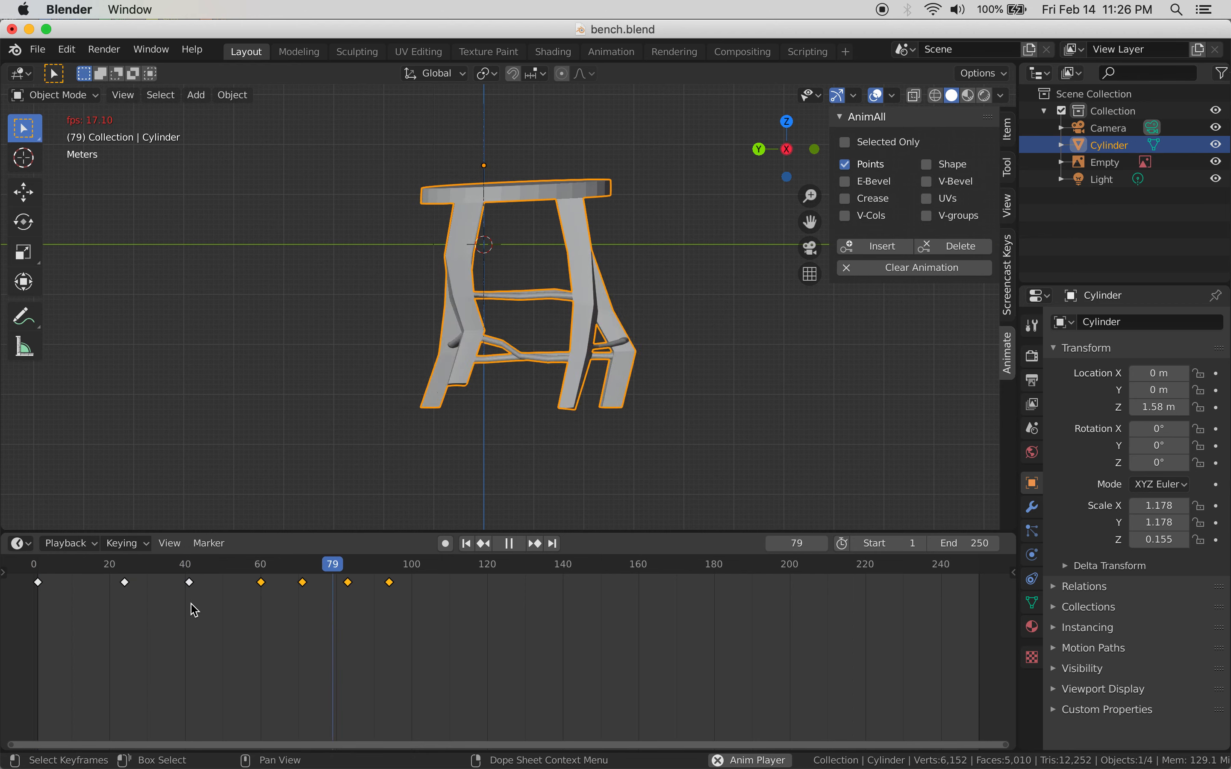
key(space)
middle_drag(511, 432, 473, 461)
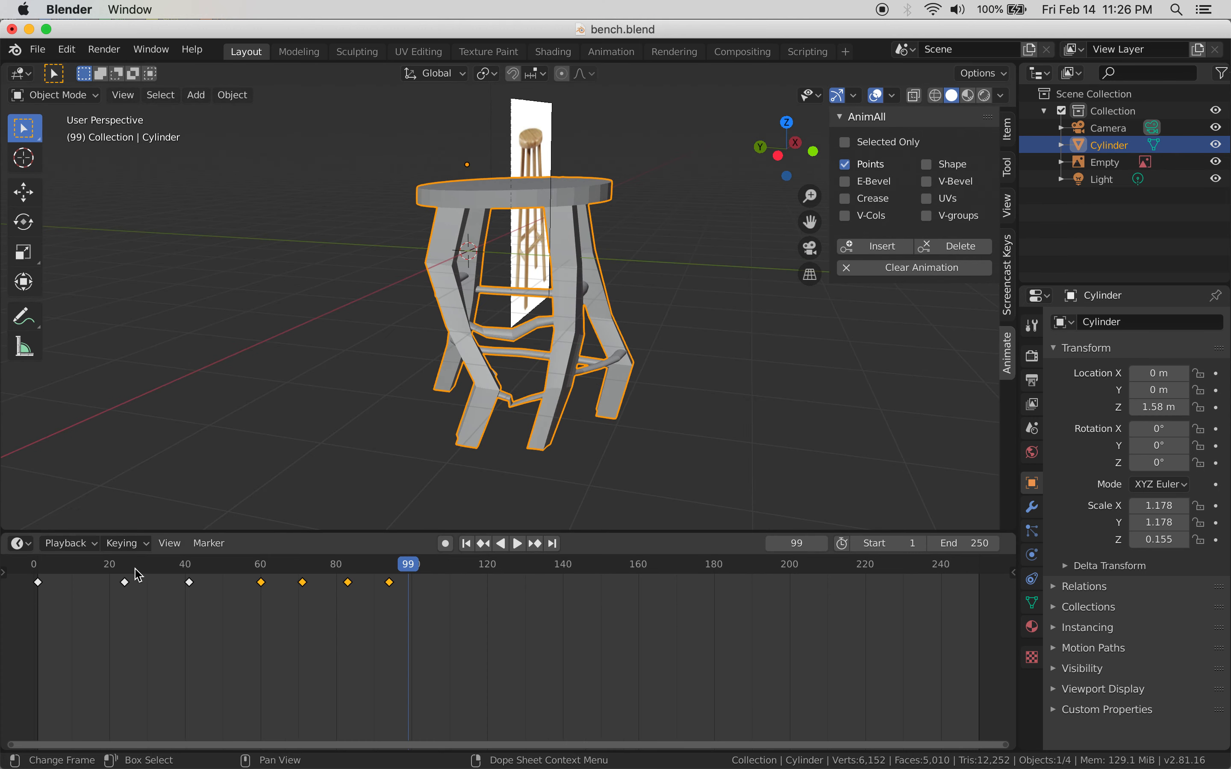
Move to frame 107 and open the stool mesh in Edit Mode in the left orthographic view
drag(423, 570, 446, 567)
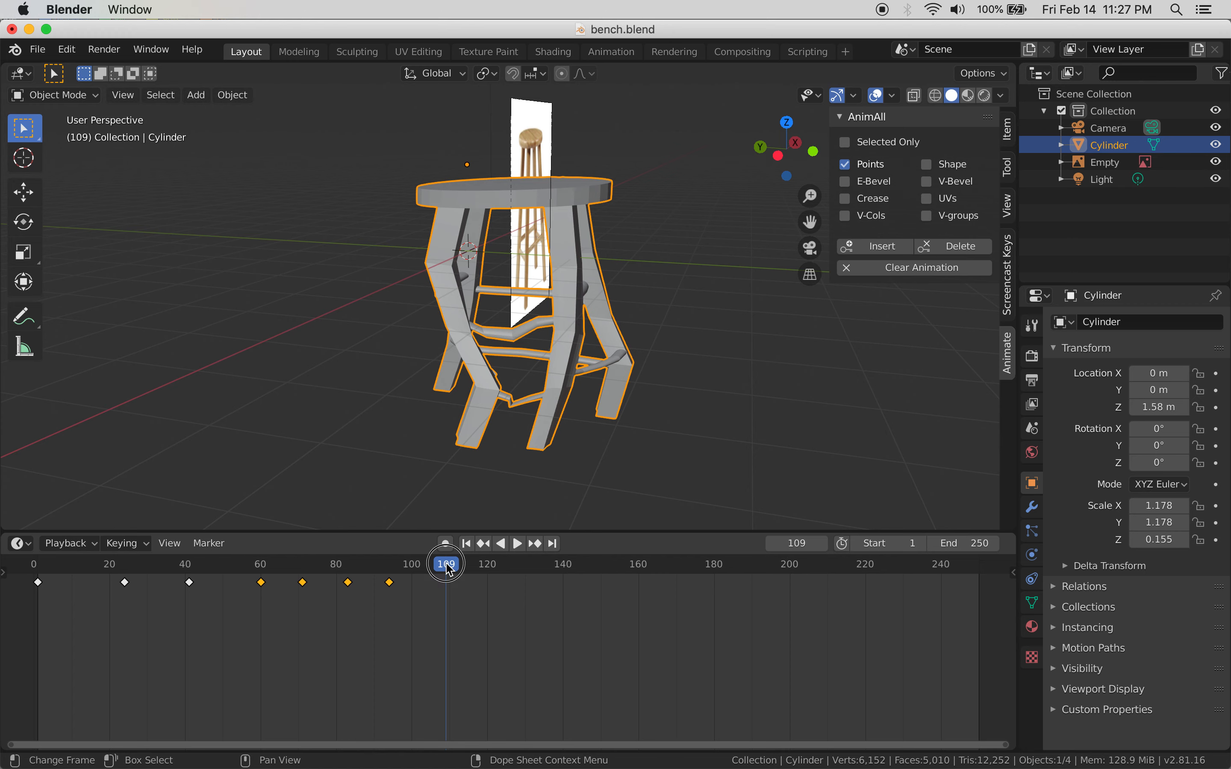
mouse_move(449, 570)
mouse_down()
mouse_move(356, 577)
mouse_move(440, 565)
mouse_up()
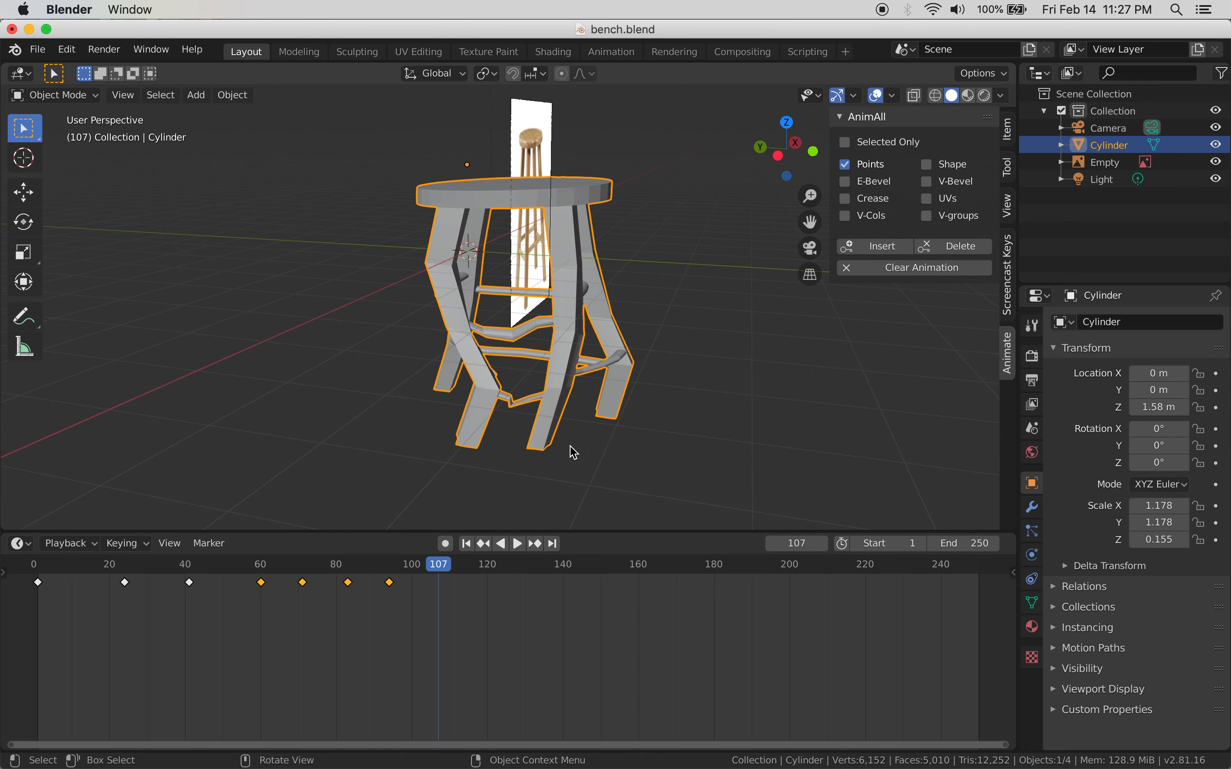
key(grave)
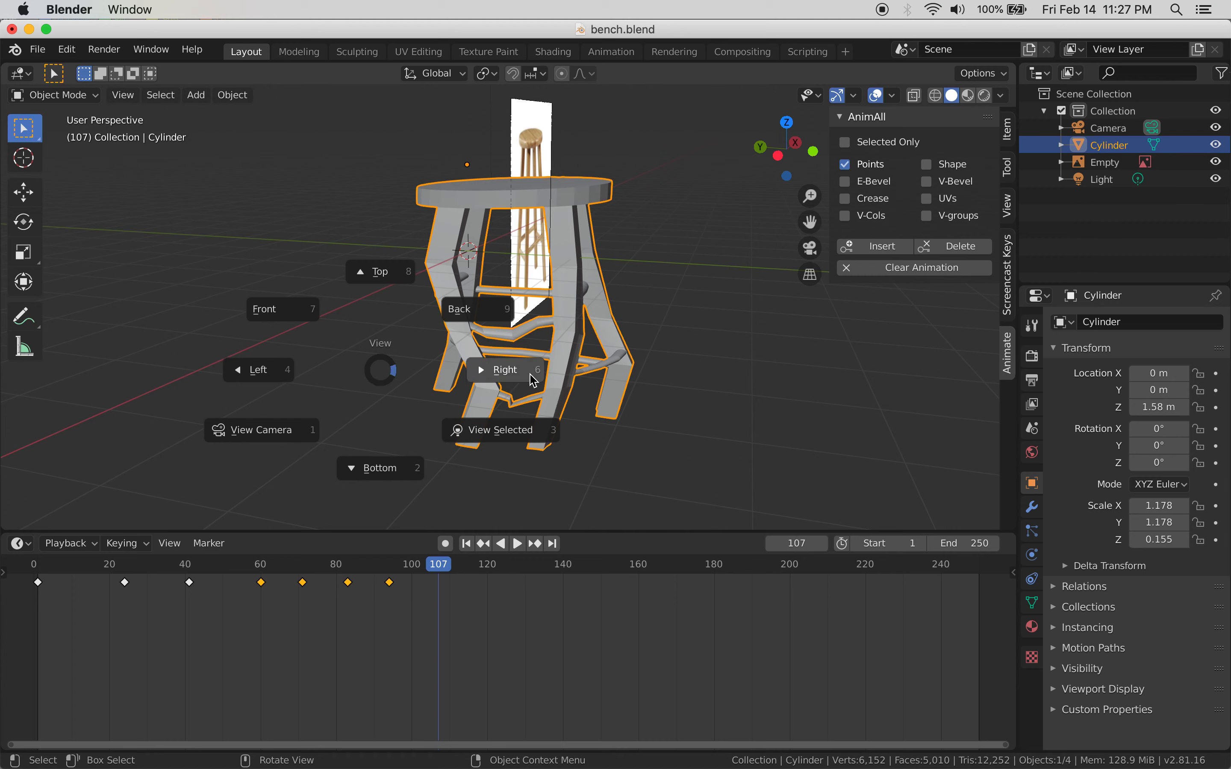
click(260, 379)
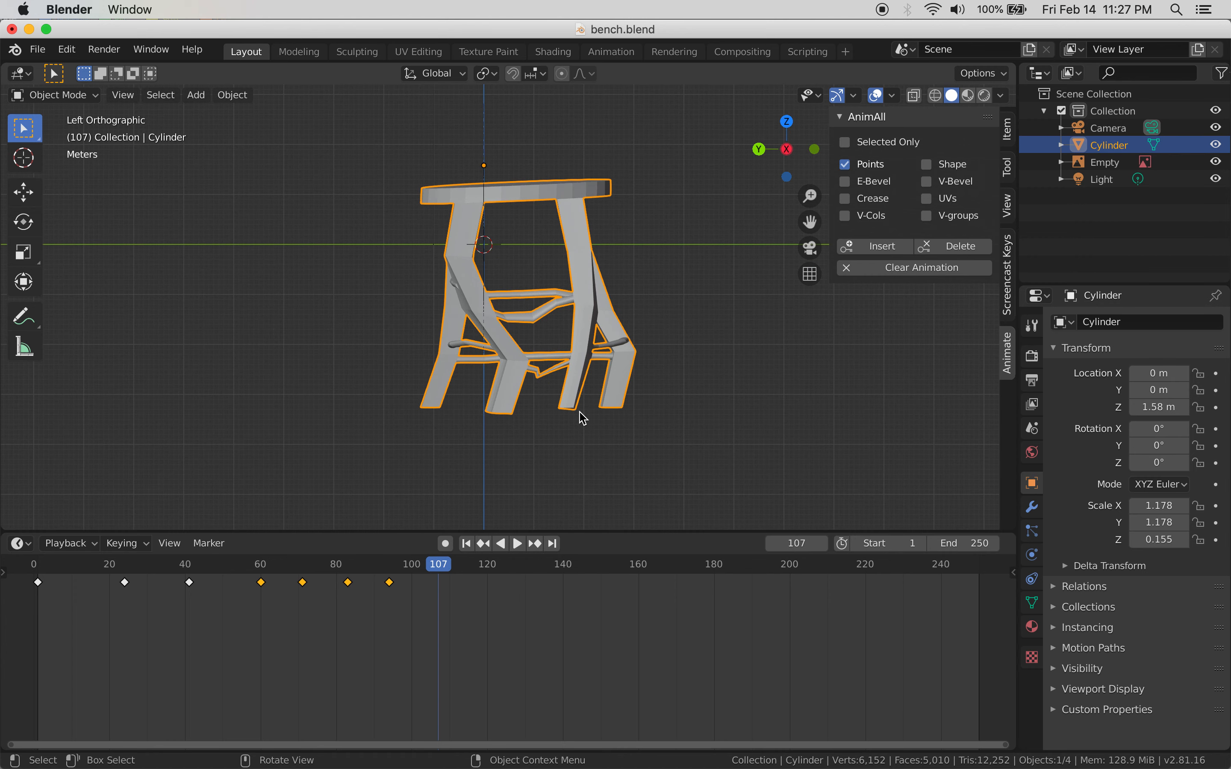
key(Tab)
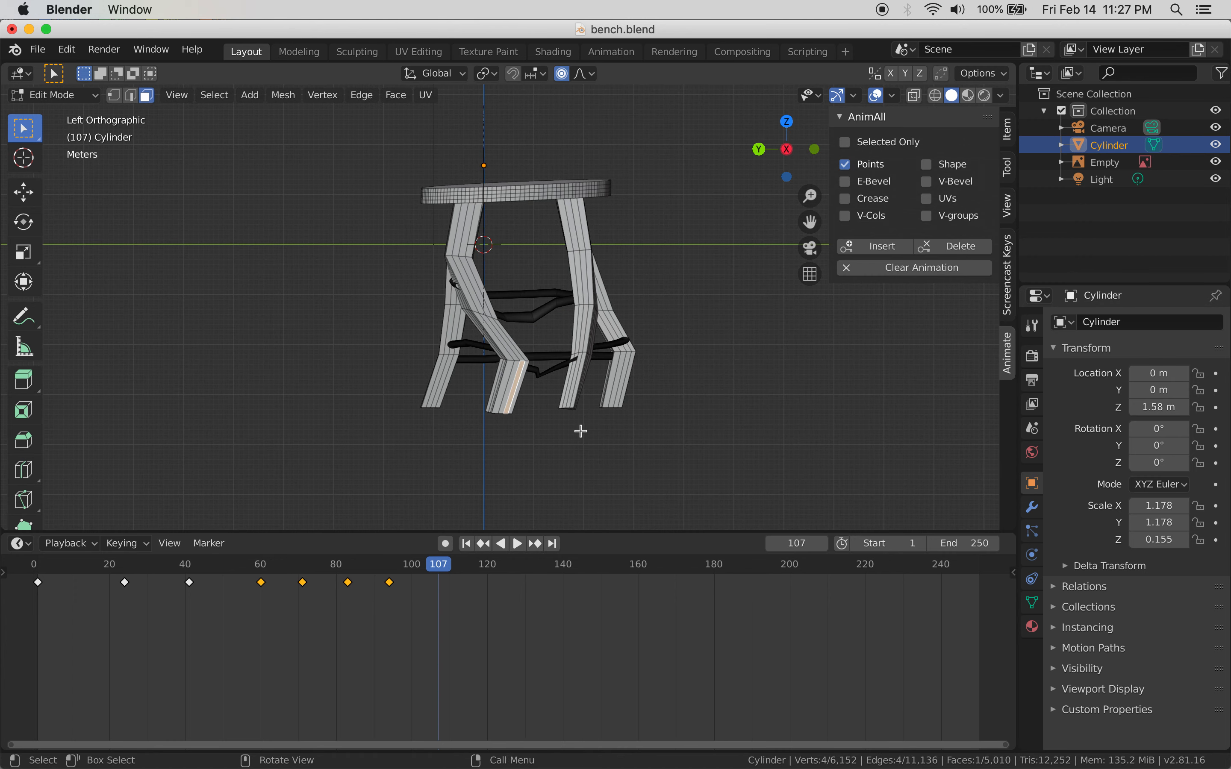
click(575, 406)
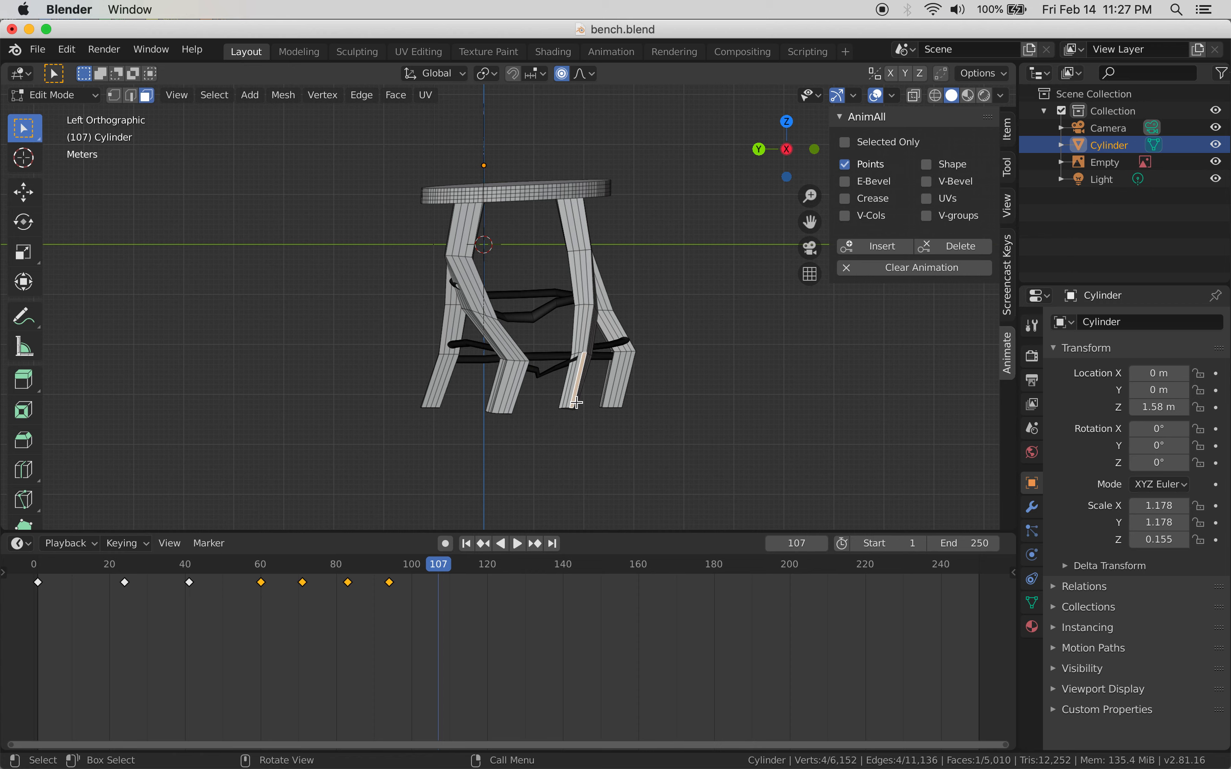
key(g)
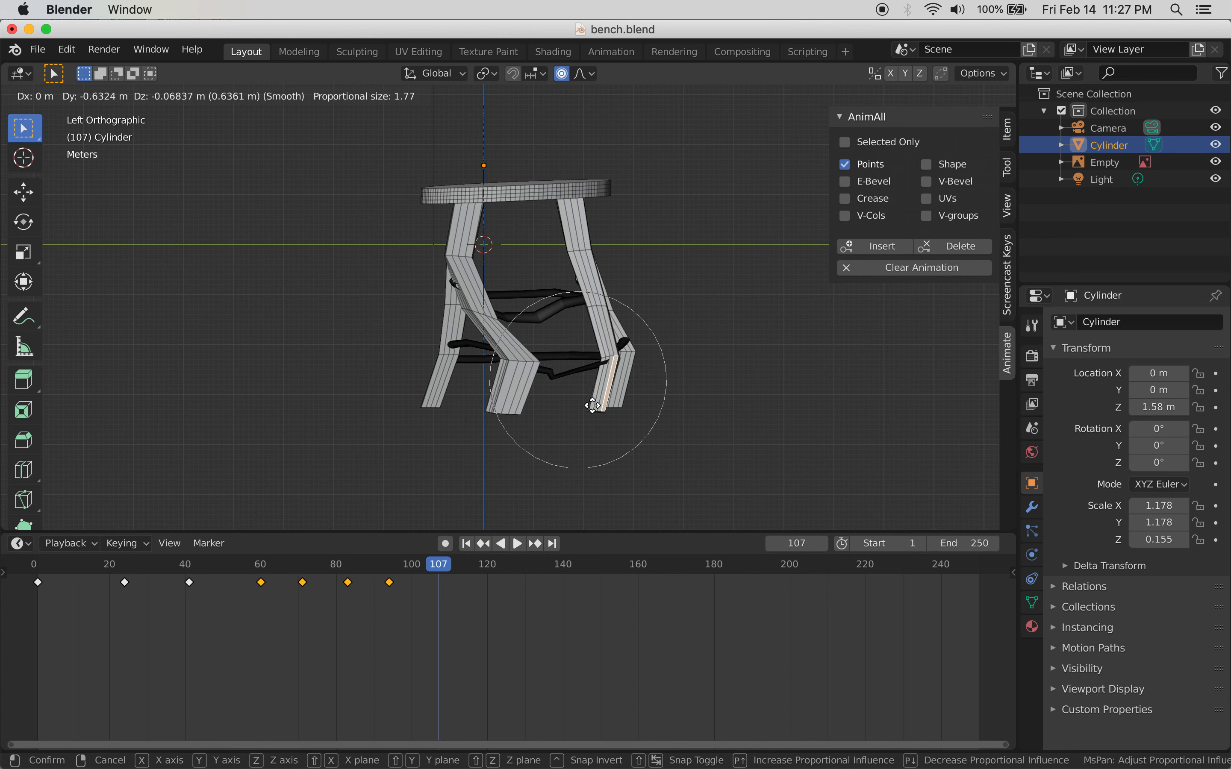
scroll(594, 405, up, 4)
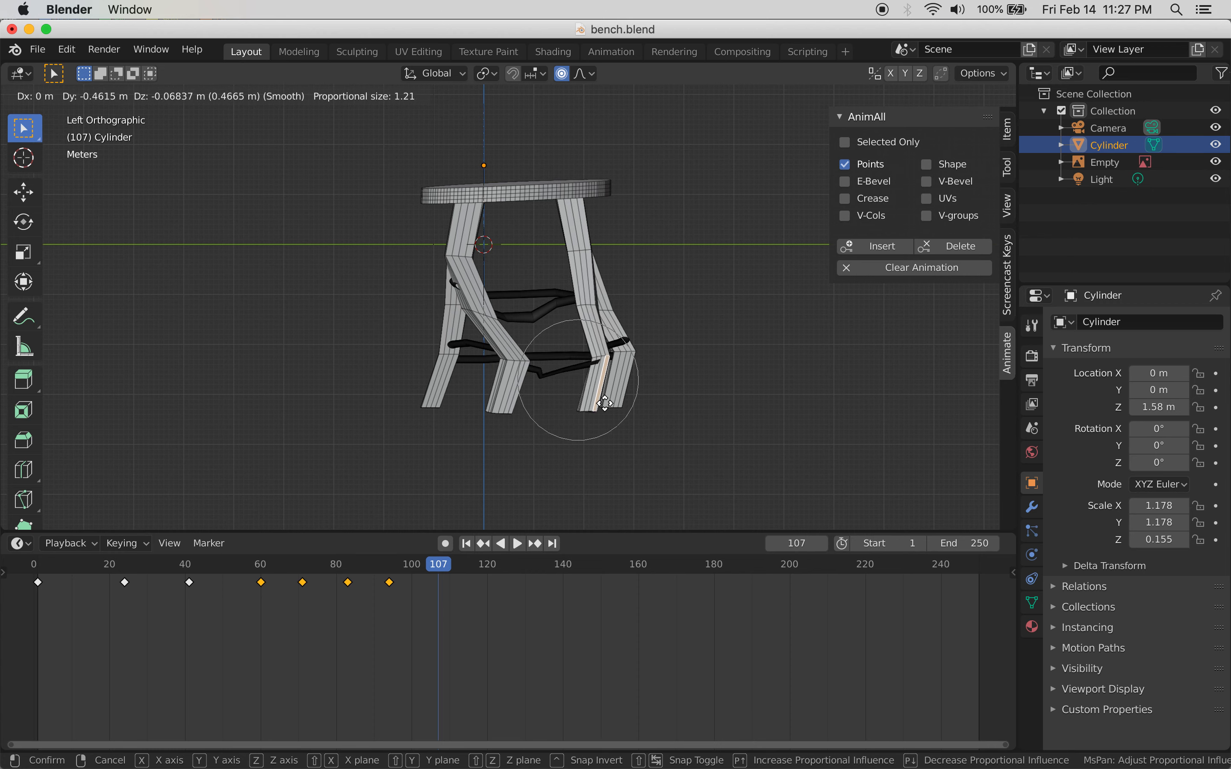
scroll(623, 404, down, 2)
scroll(634, 406, up, 3)
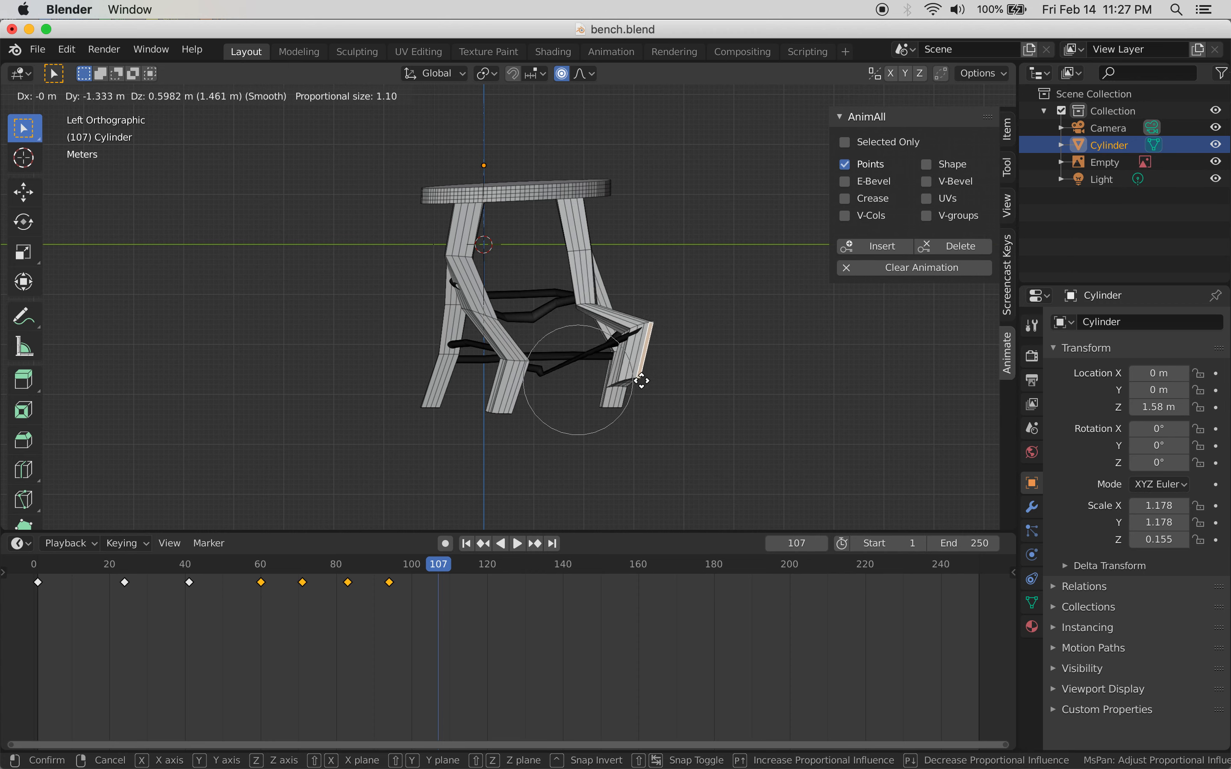
scroll(626, 383, down, 3)
scroll(627, 383, up, 3)
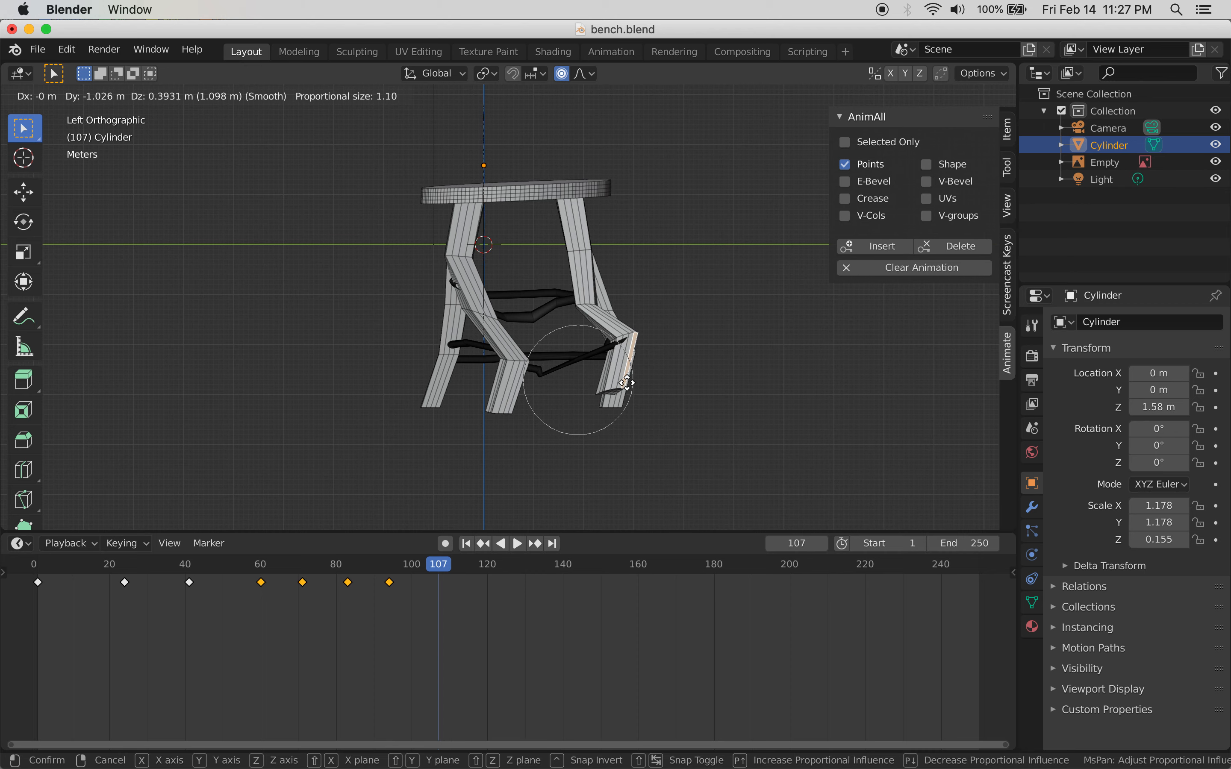
right_click(621, 377)
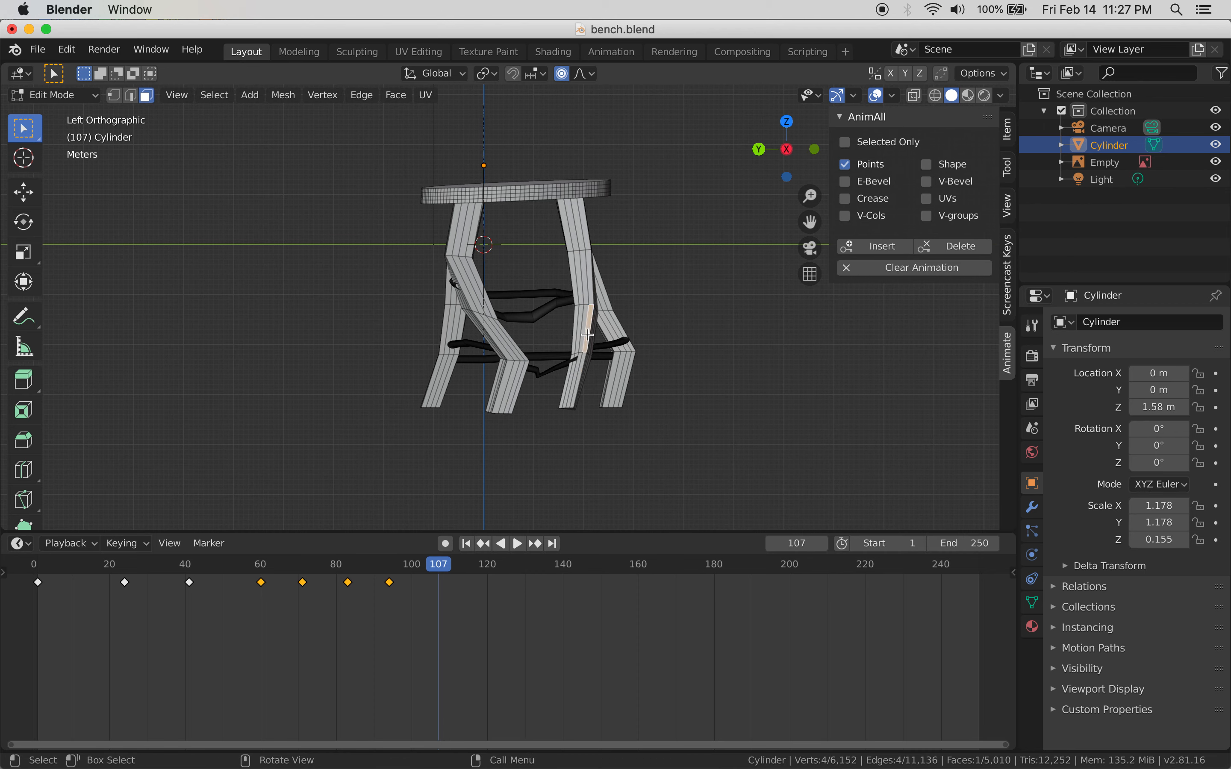
Shift the near front leg's segment above the foot forward using proportional editing with a size of 1.46 or slightly larger
key(g)
scroll(600, 337, down, 3)
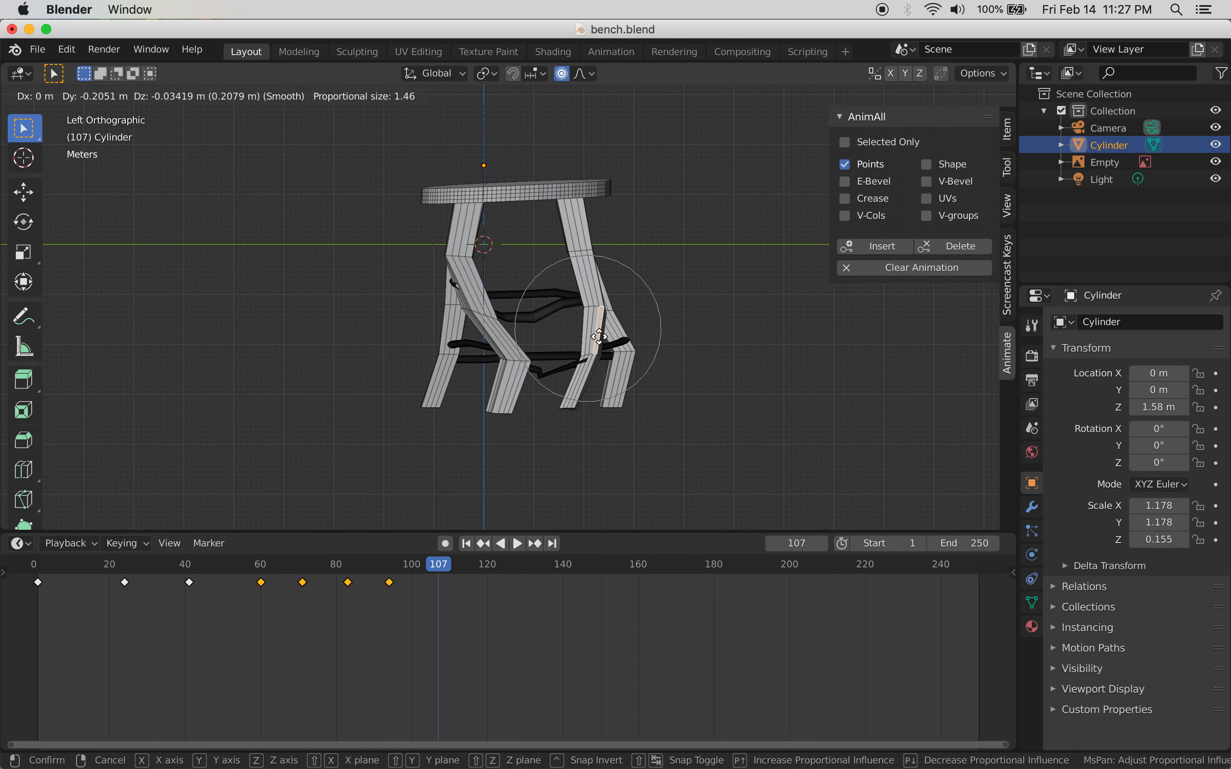
click(607, 337)
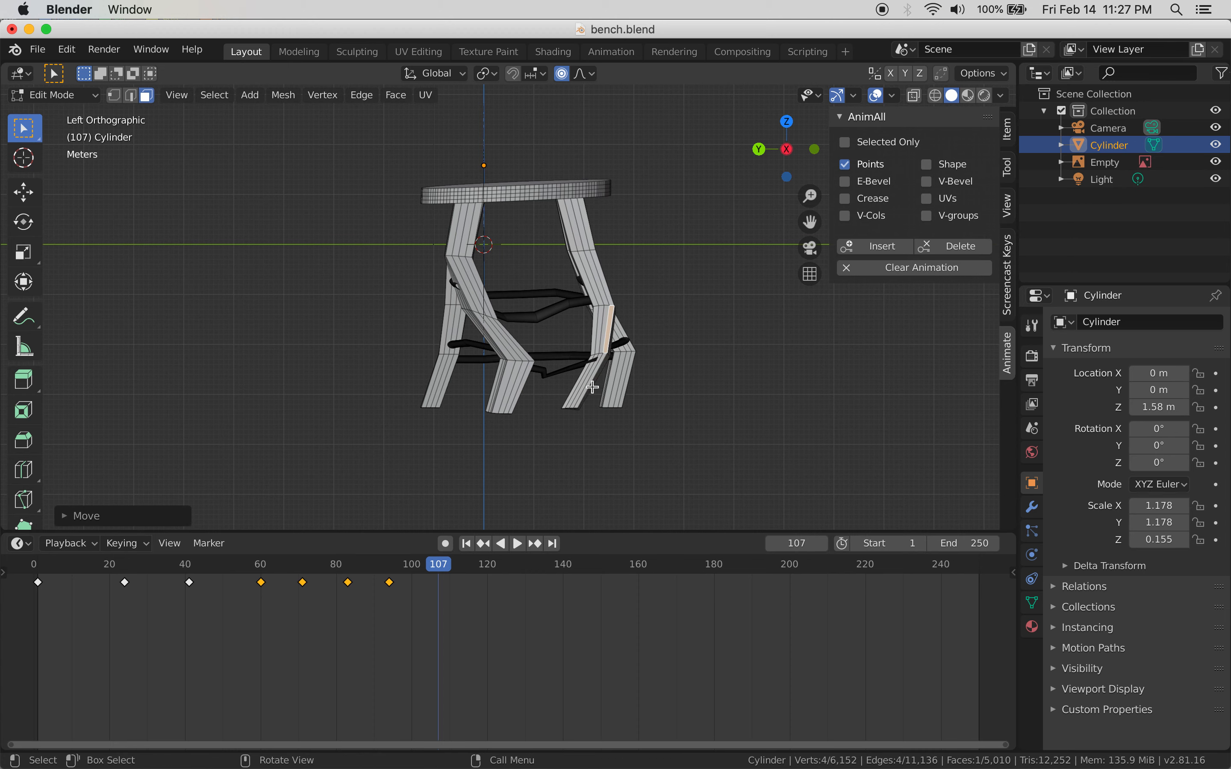
Lift that leg's foot forward and up with a proportional size of 1.21 and insert a point keyframe at frame 107
key(g)
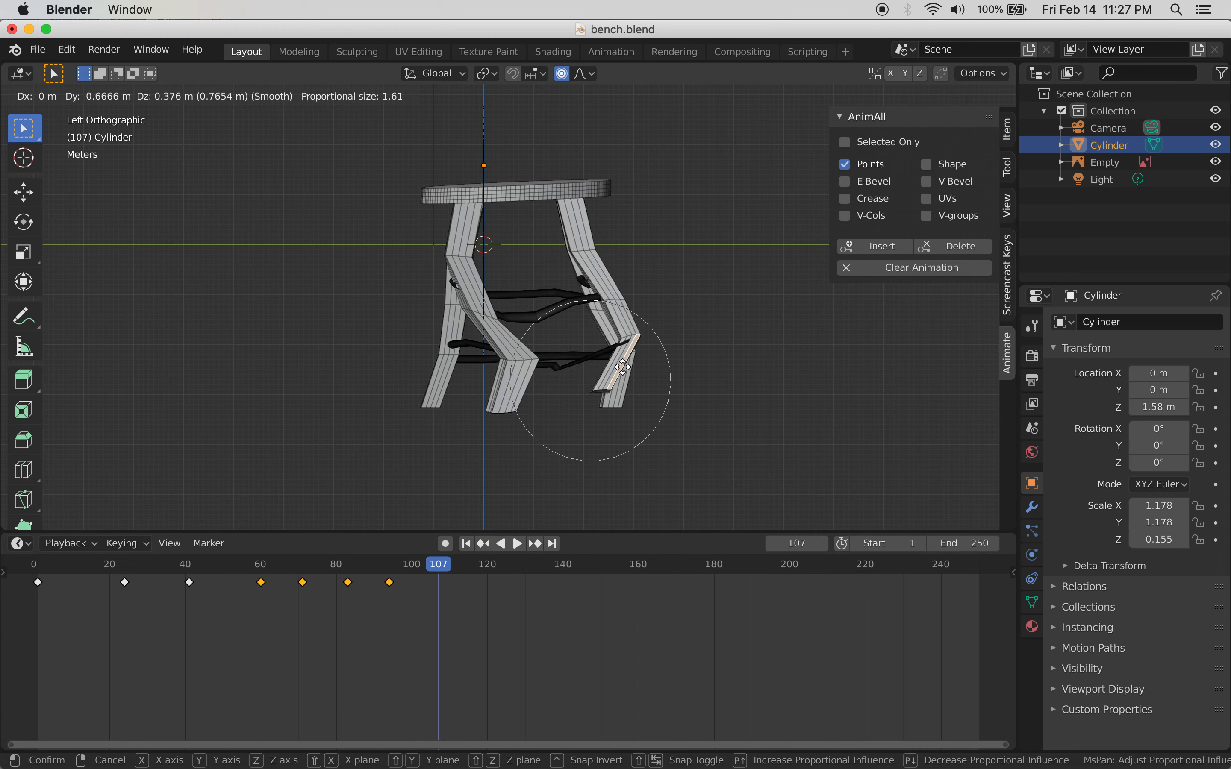
scroll(624, 363, up, 3)
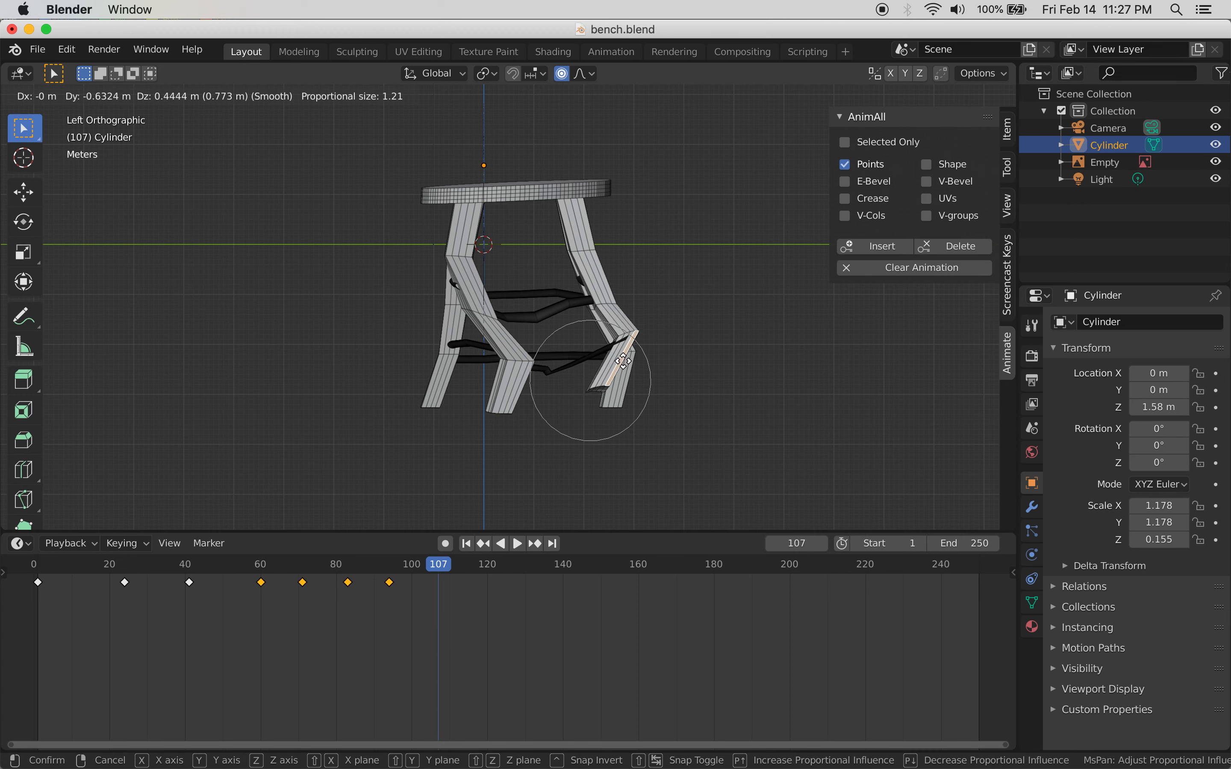
click(625, 361)
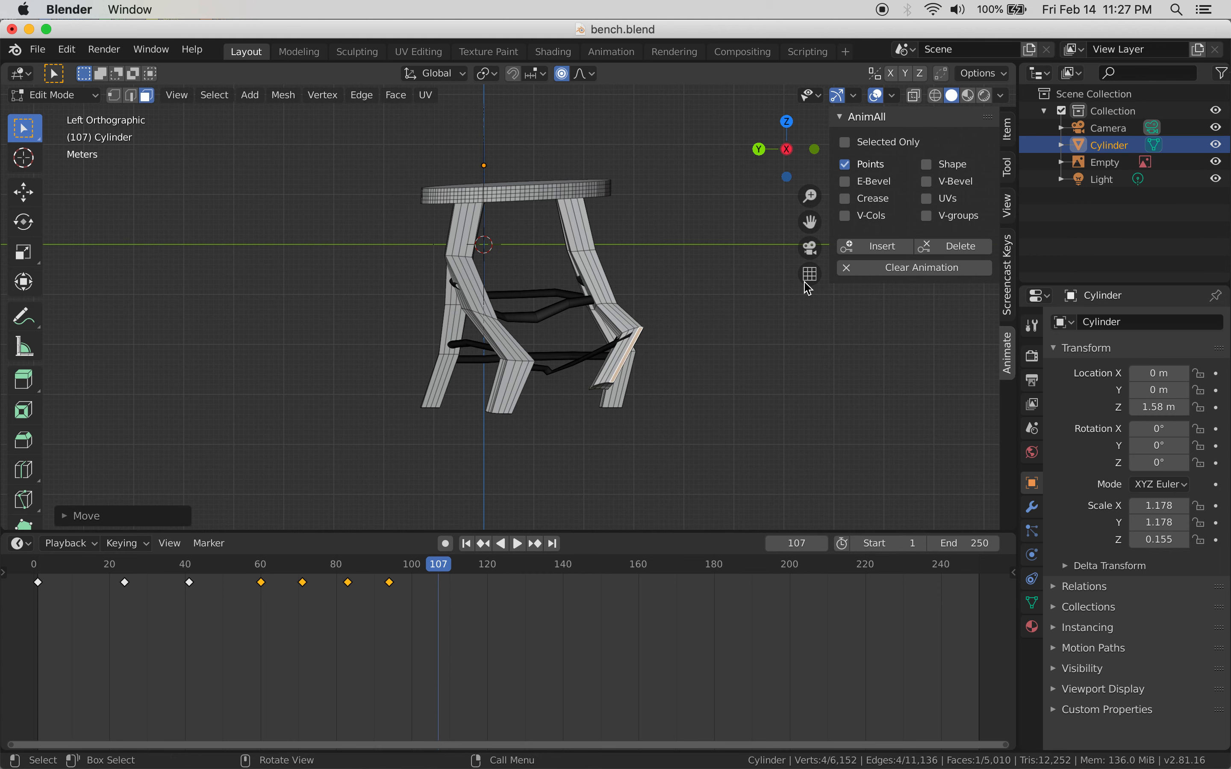
click(875, 246)
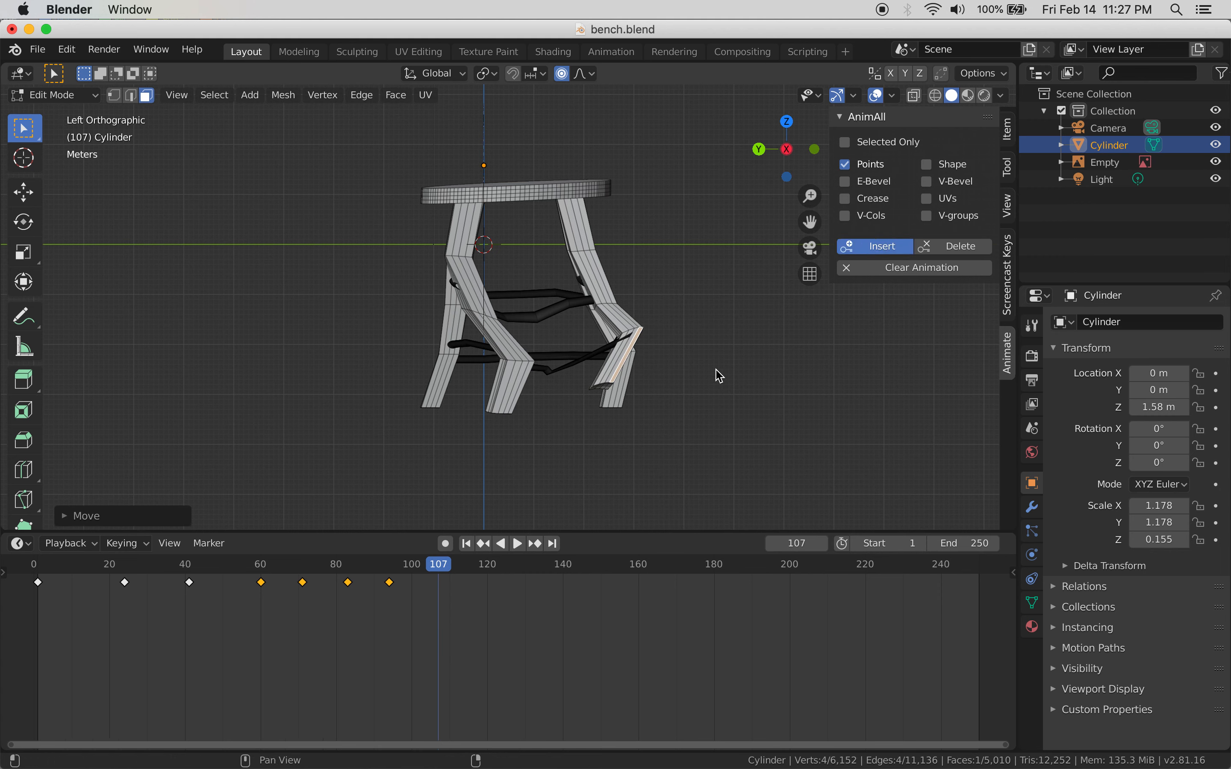
Lower the lifted front foot further forward at frame 117 with a proportional size of 1.77 and insert a point keyframe
click(476, 567)
key(g)
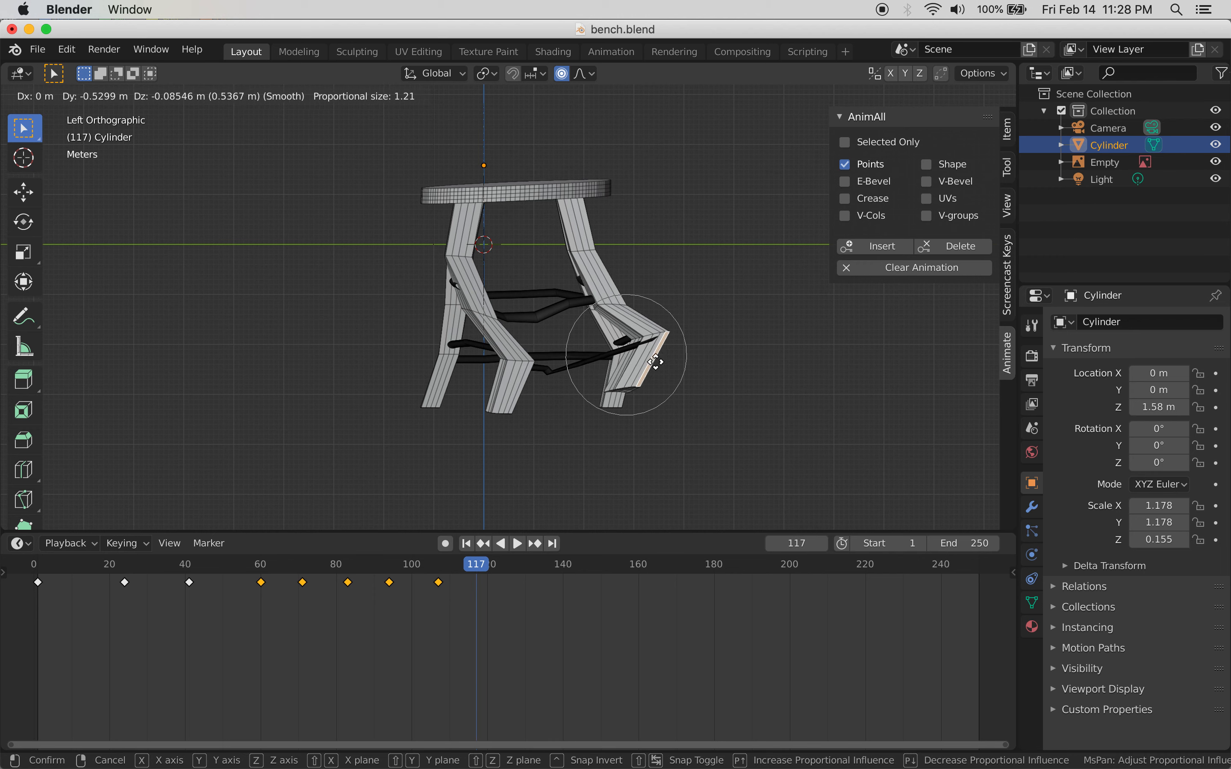
scroll(656, 366, down, 3)
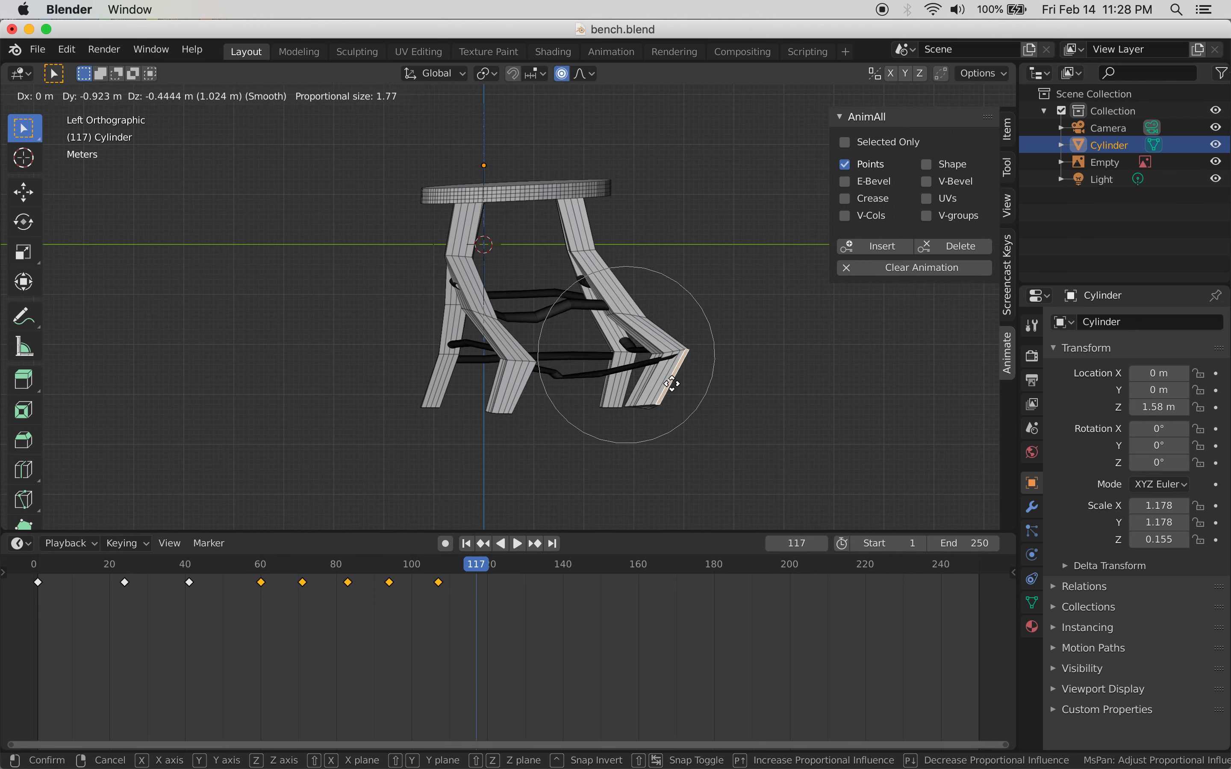
click(666, 390)
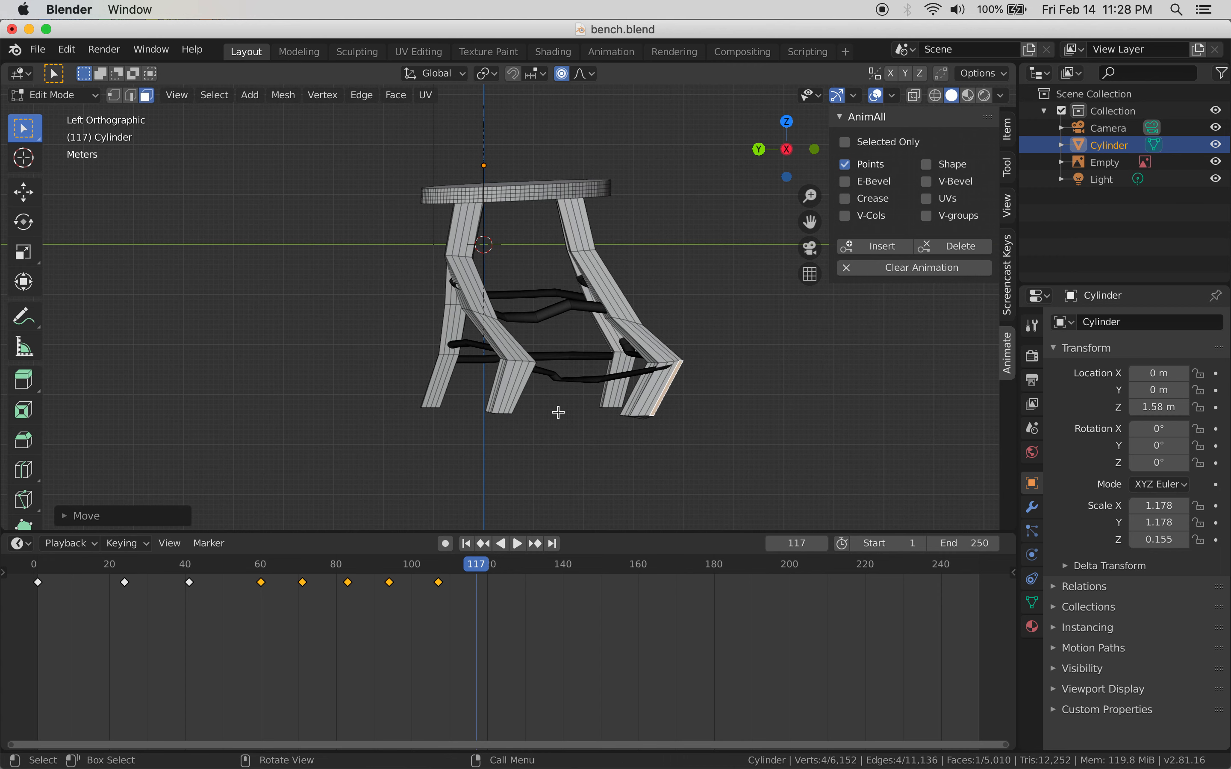
click(879, 256)
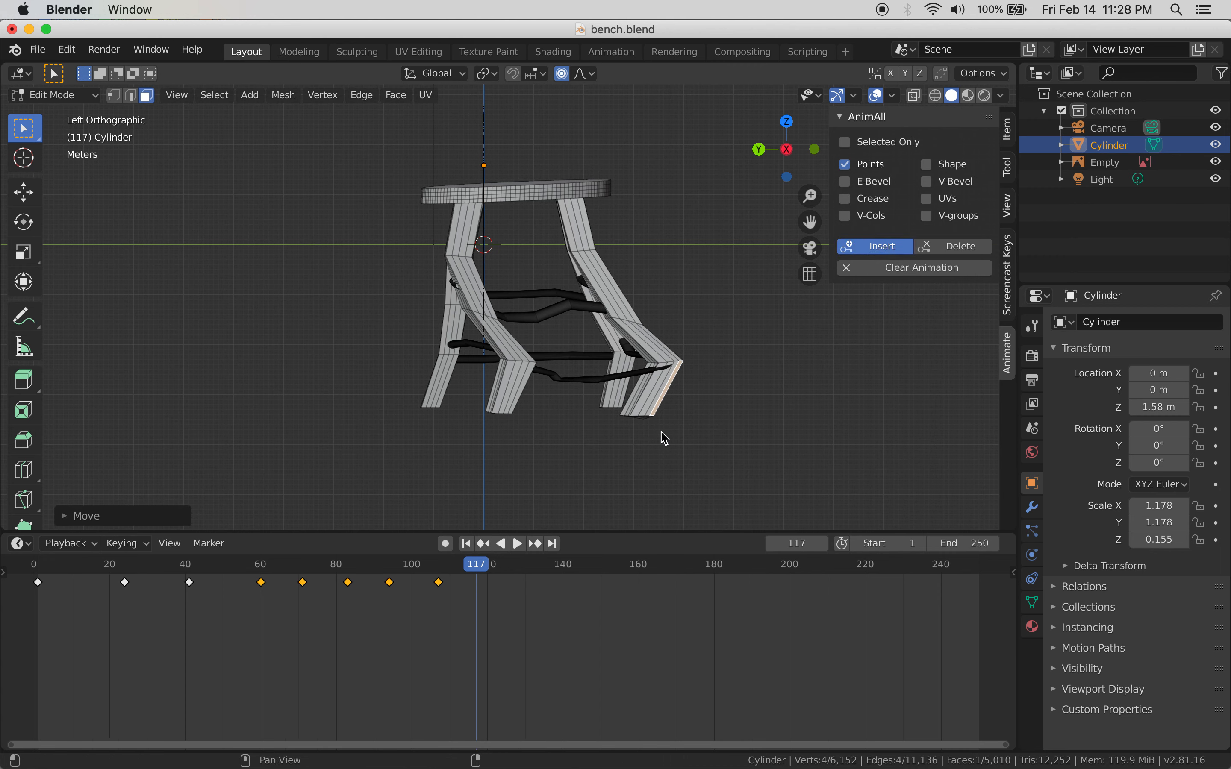
Move the seat top forward about 1.28 m at frame 130 with a proportional size of 3.80 and insert a point keyframe
click(524, 569)
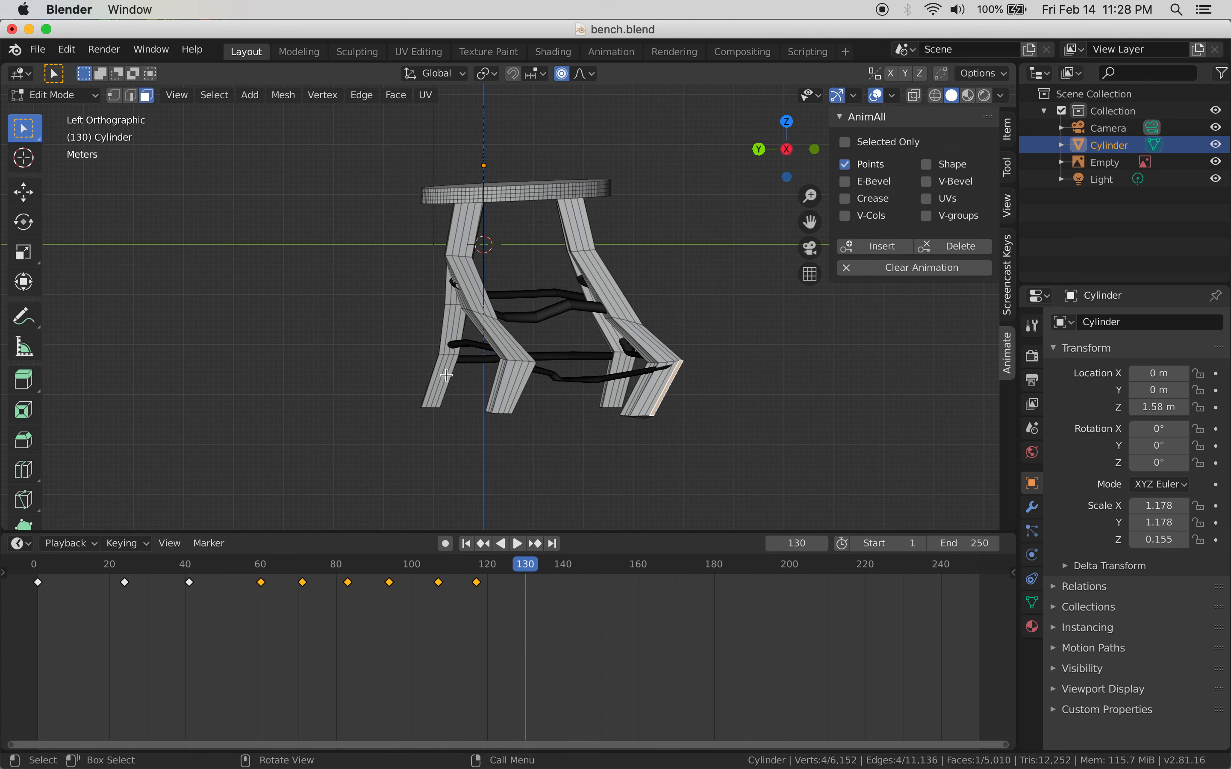
key(l)
key(g)
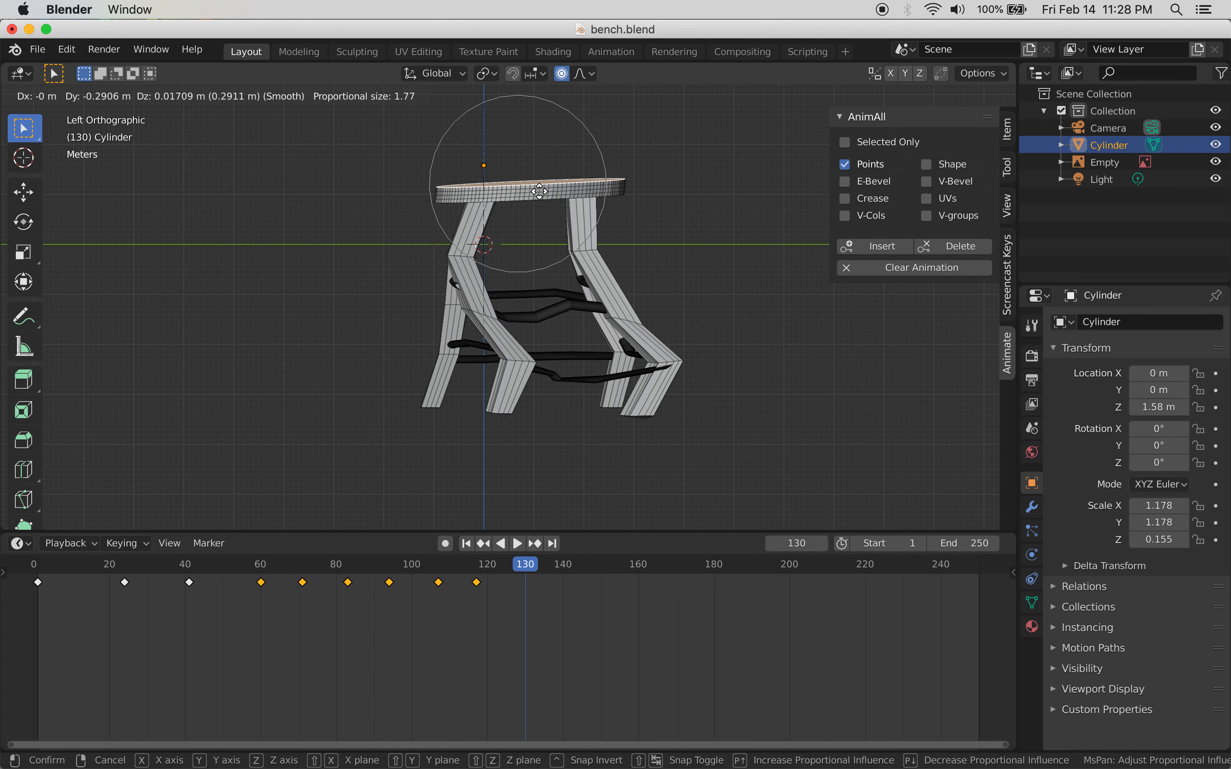
scroll(542, 192, down, 4)
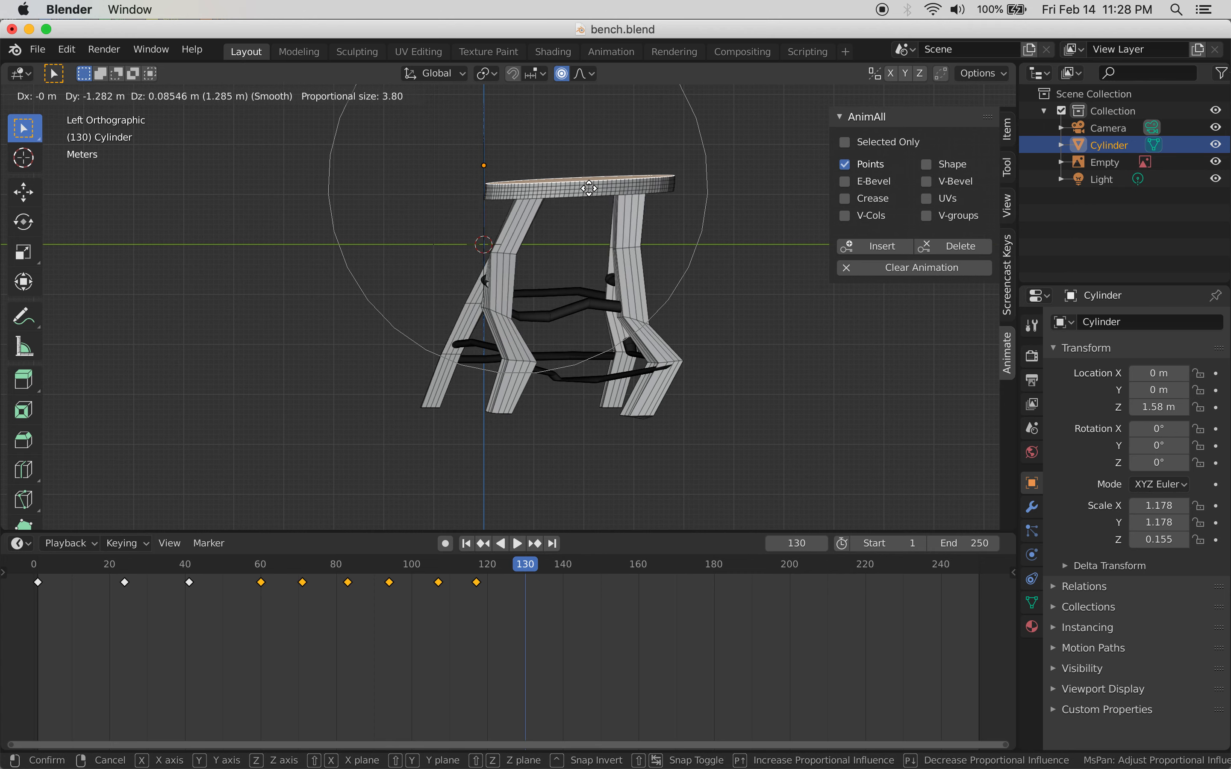
click(589, 188)
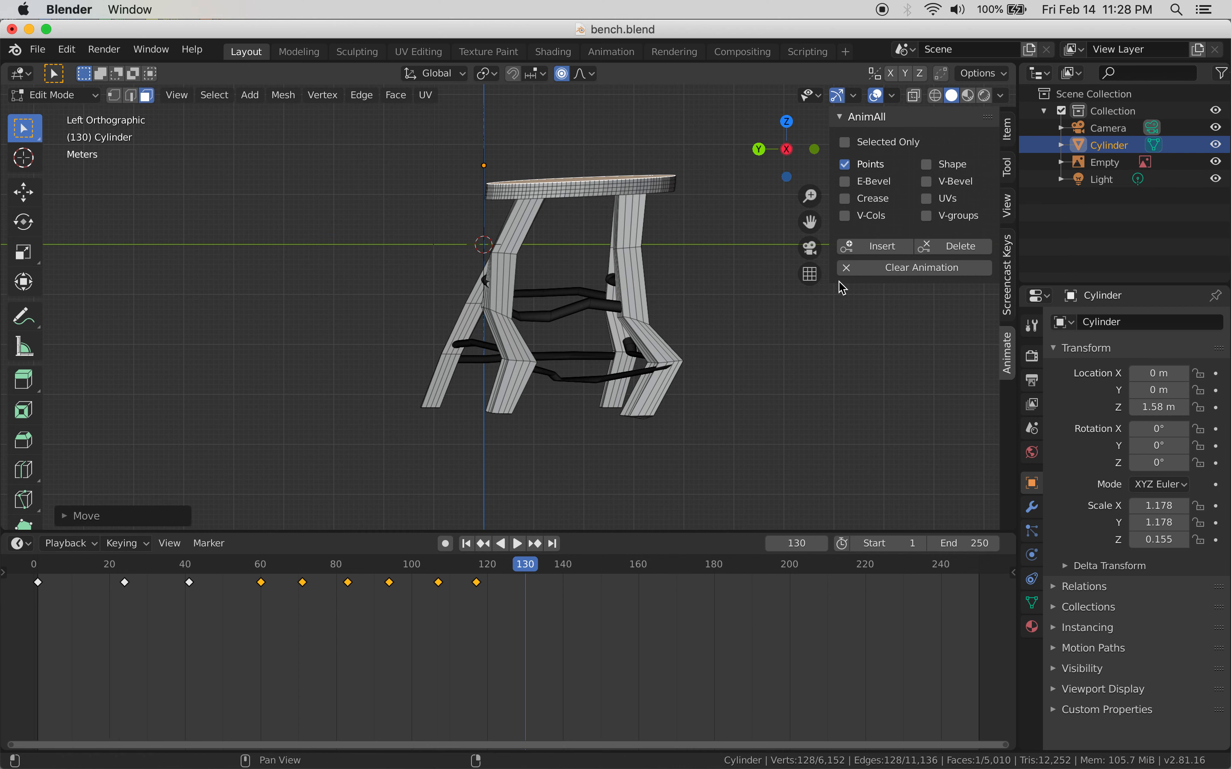
click(880, 246)
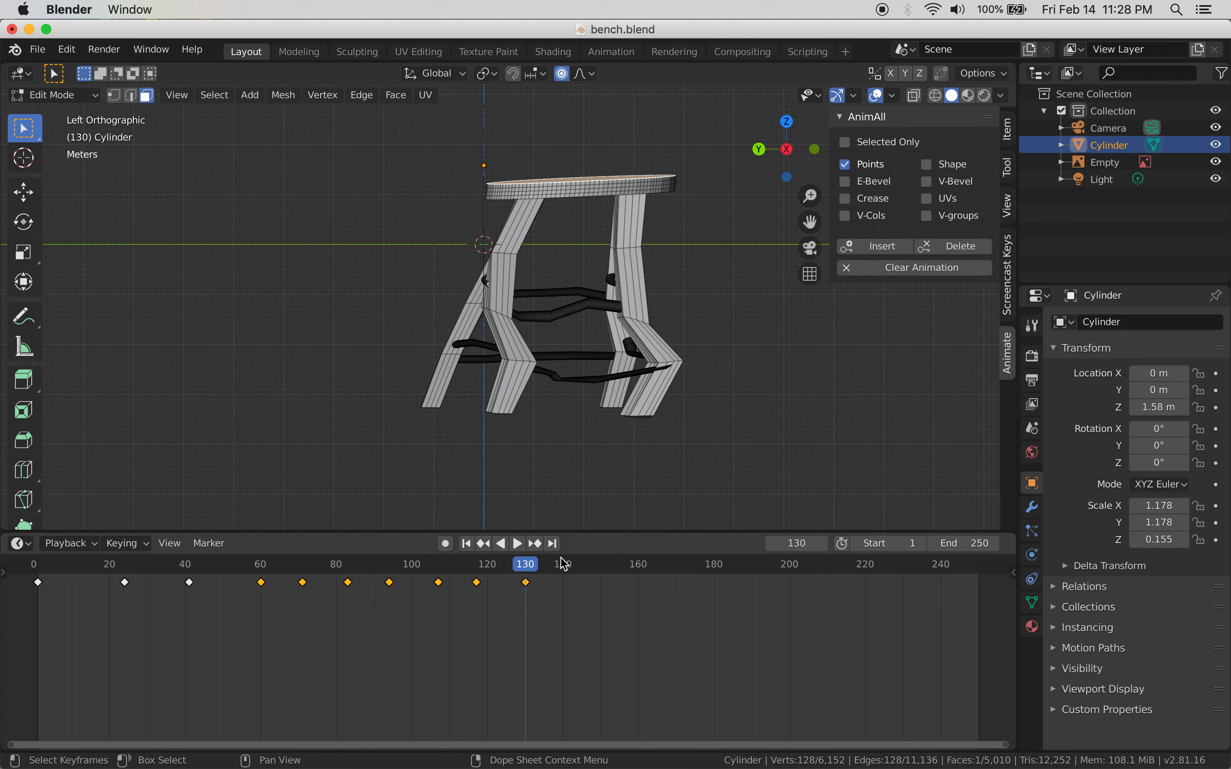
Lift the rearmost foot up and forward with a proportional size of 1.21 and insert the point keyframe again at frame 130
click(444, 383)
key(g)
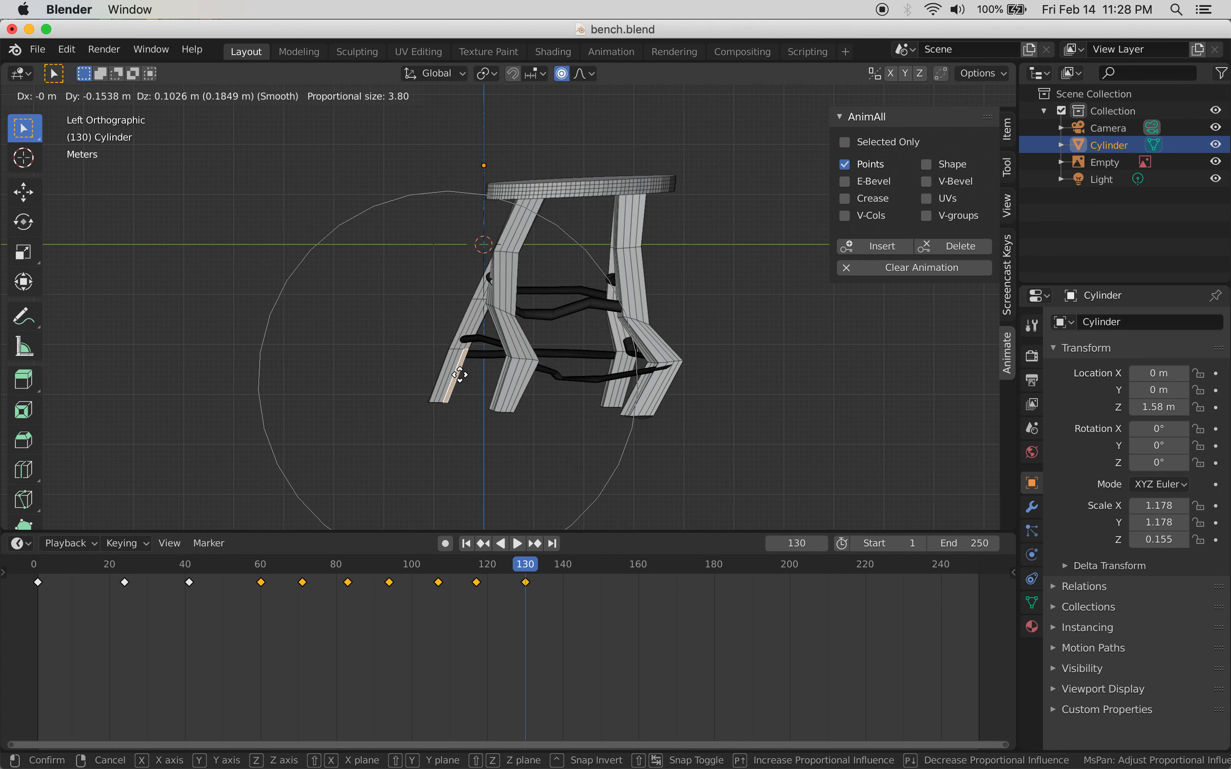
scroll(457, 382, up, 12)
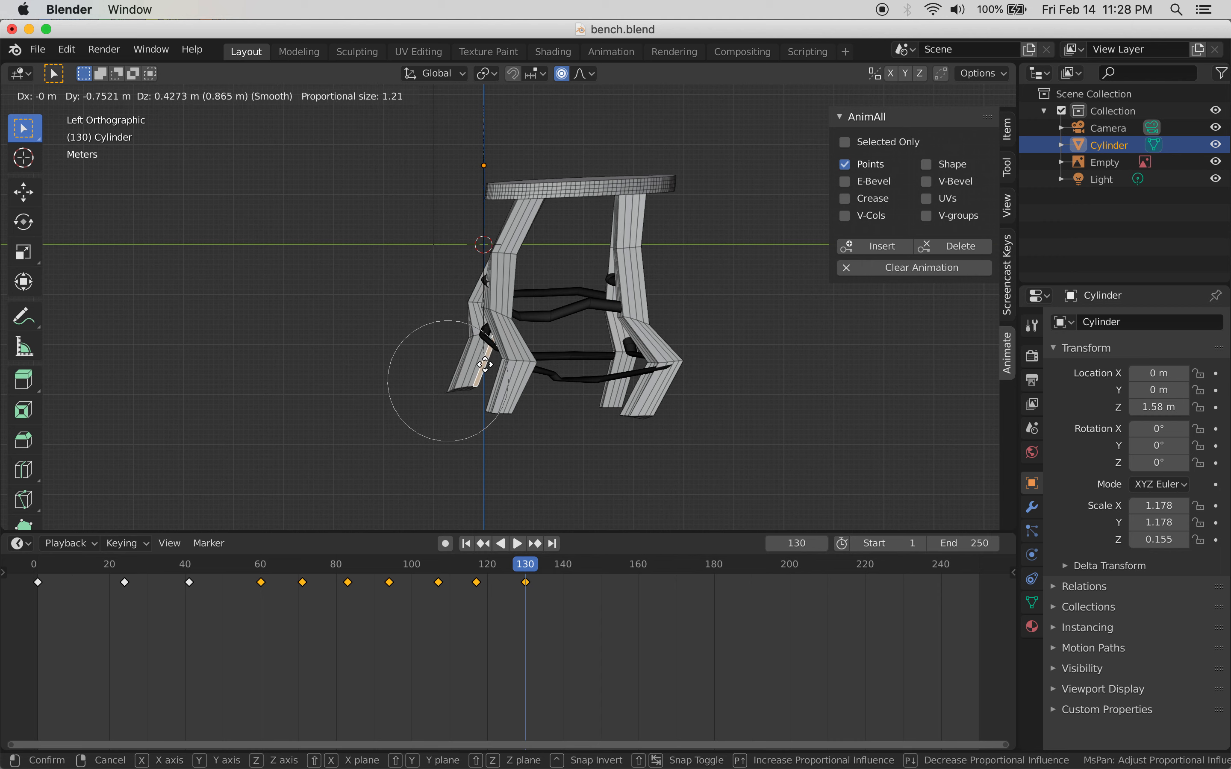
click(506, 351)
click(876, 246)
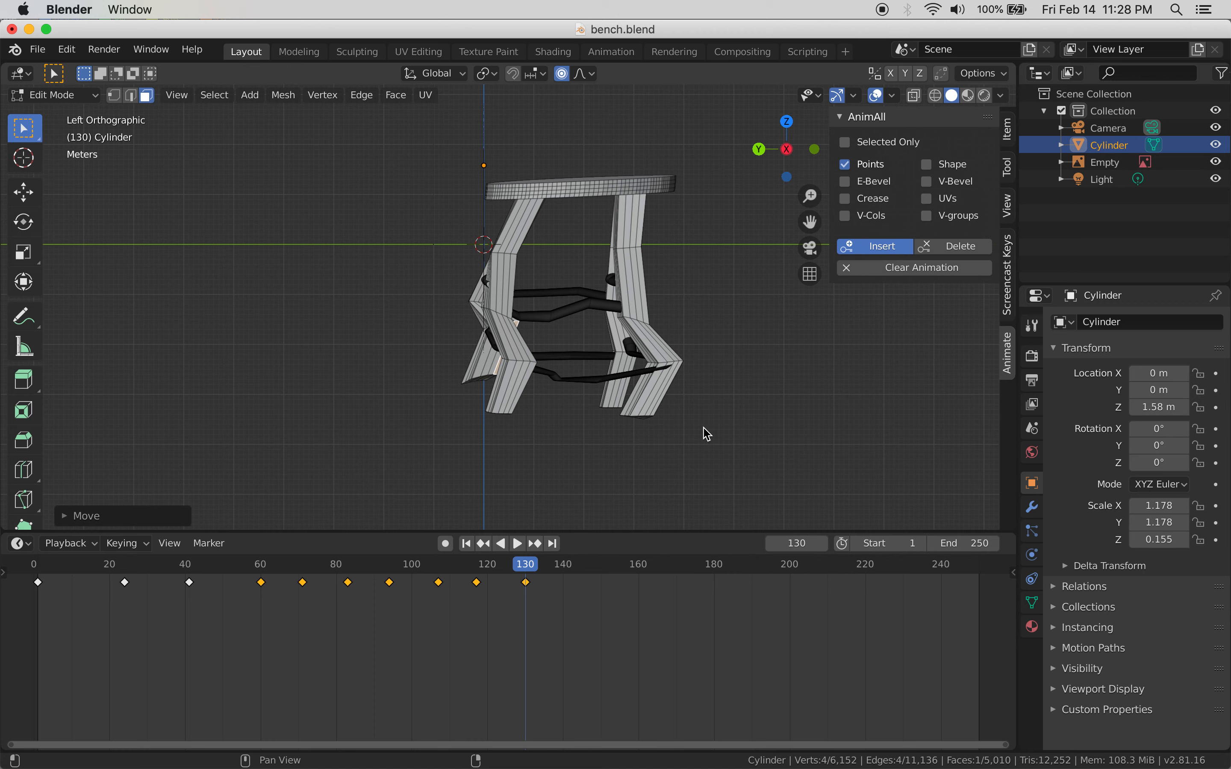
Lower the lifted rear foot further forward at frame 145 with a proportional size of 2.59 and insert a point keyframe
click(582, 569)
key(g)
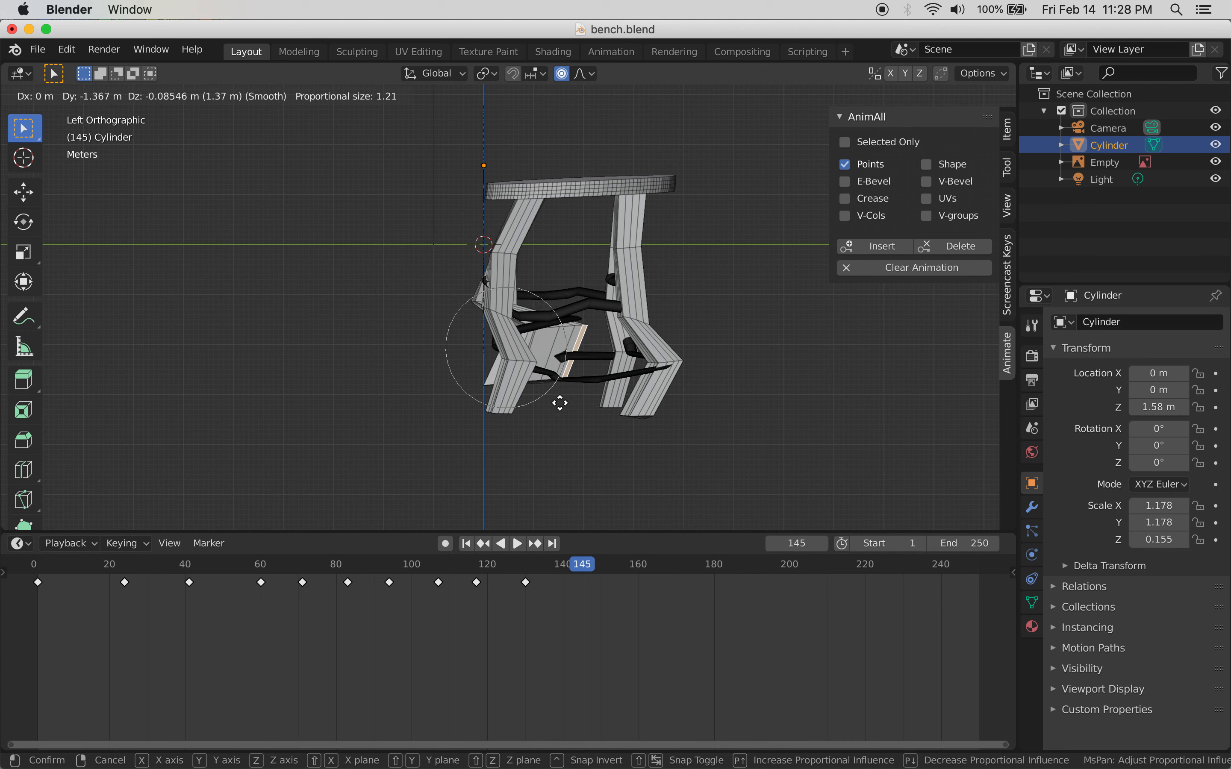
scroll(555, 407, down, 6)
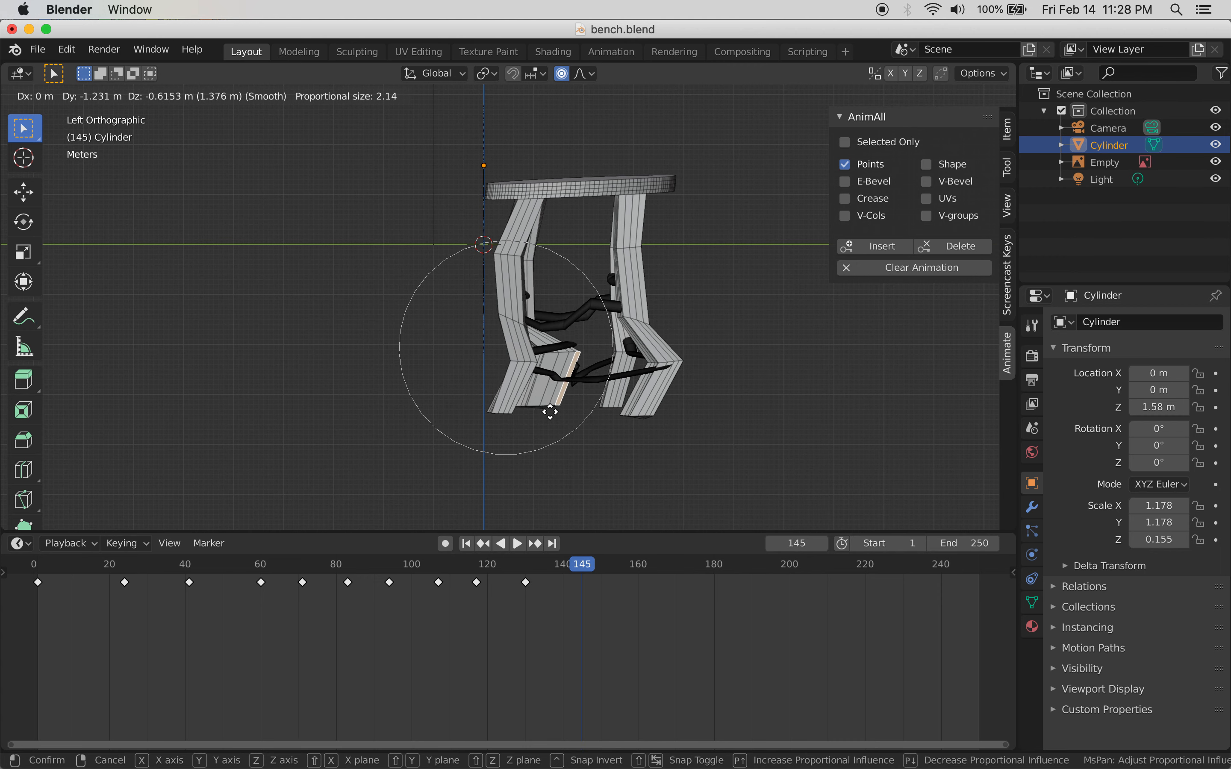
scroll(550, 413, down, 2)
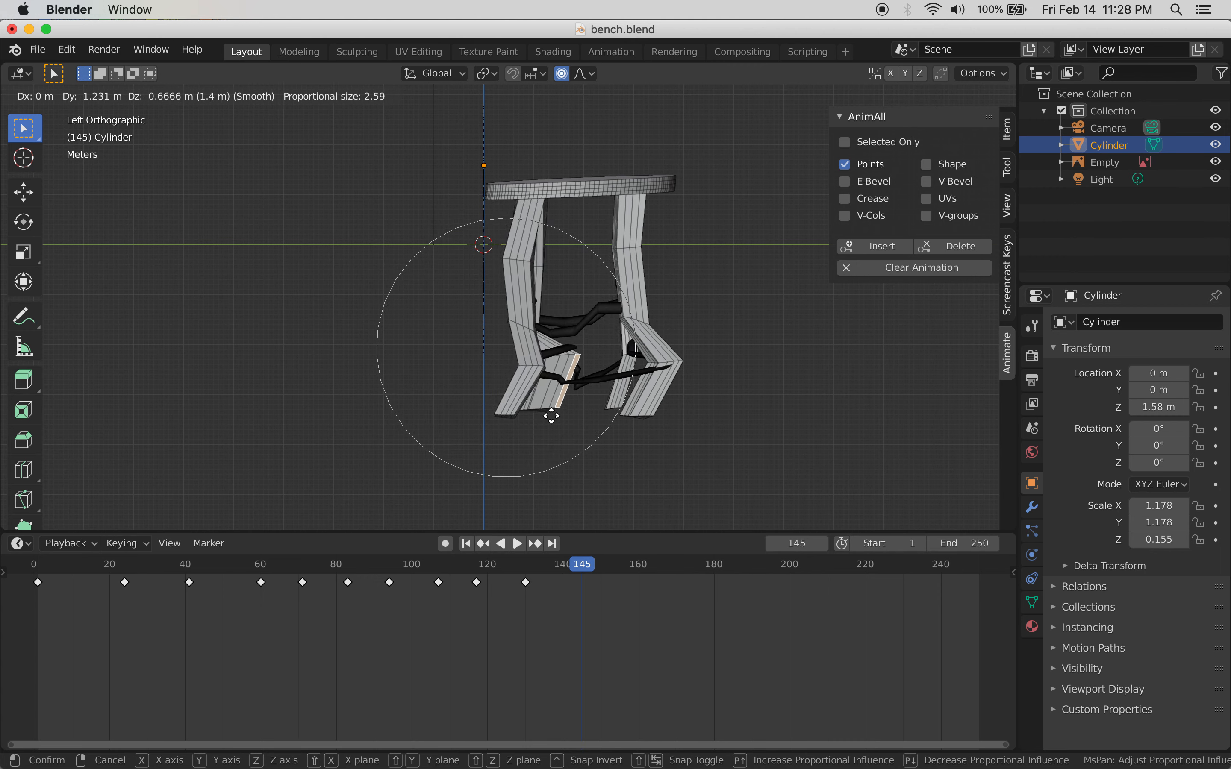
click(549, 415)
click(886, 253)
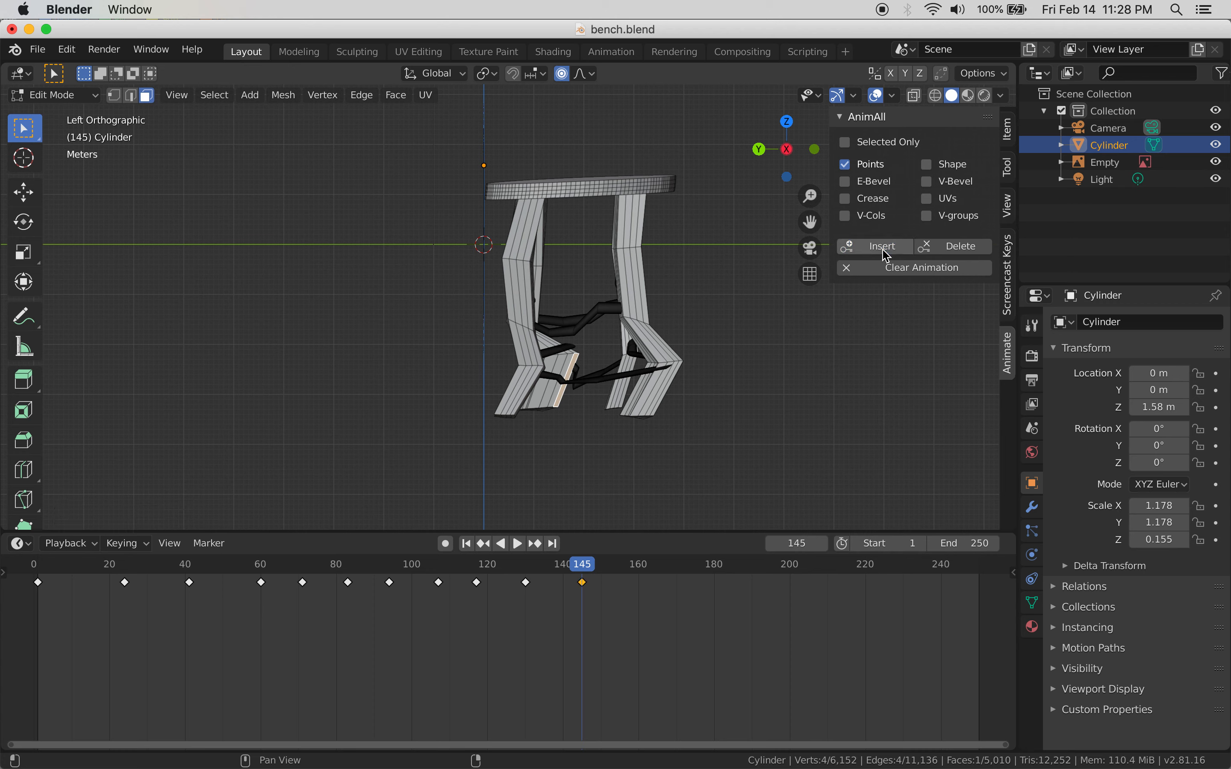
Return the stool to Object Mode and play the walk animation from the start, viewing it from several angles
key(Tab)
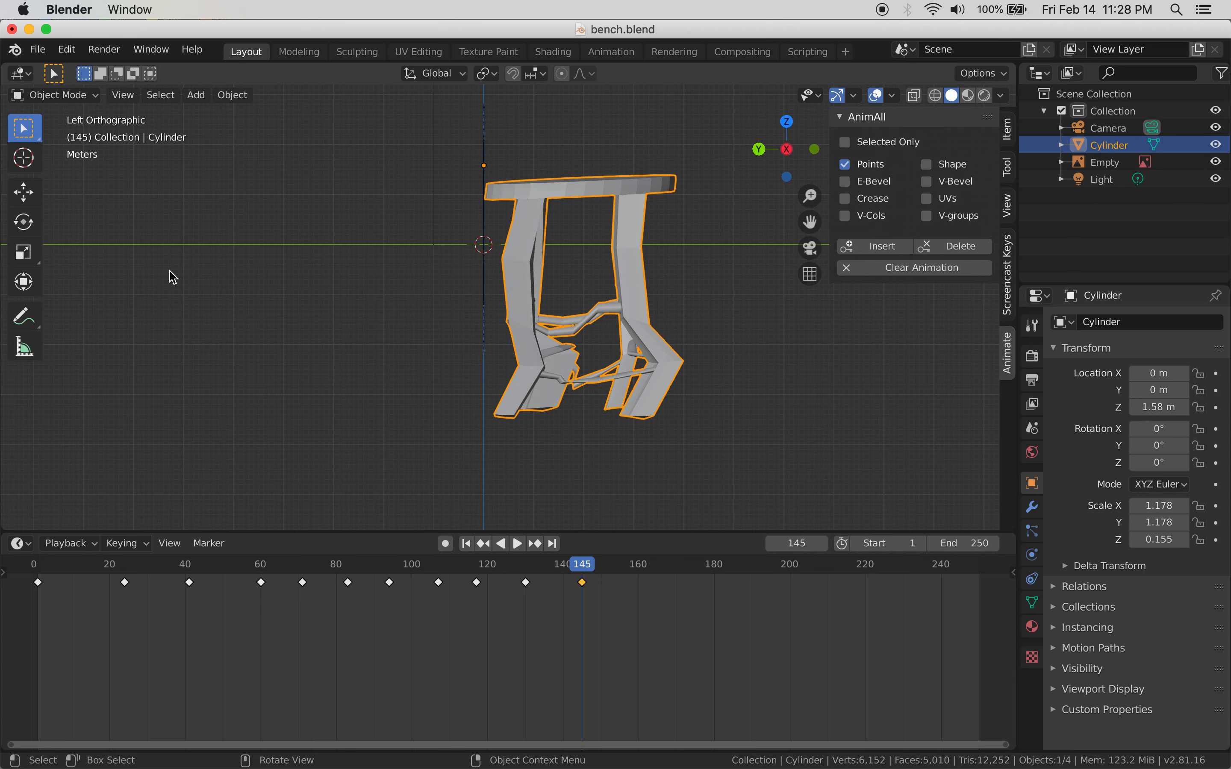
drag(77, 574, 35, 648)
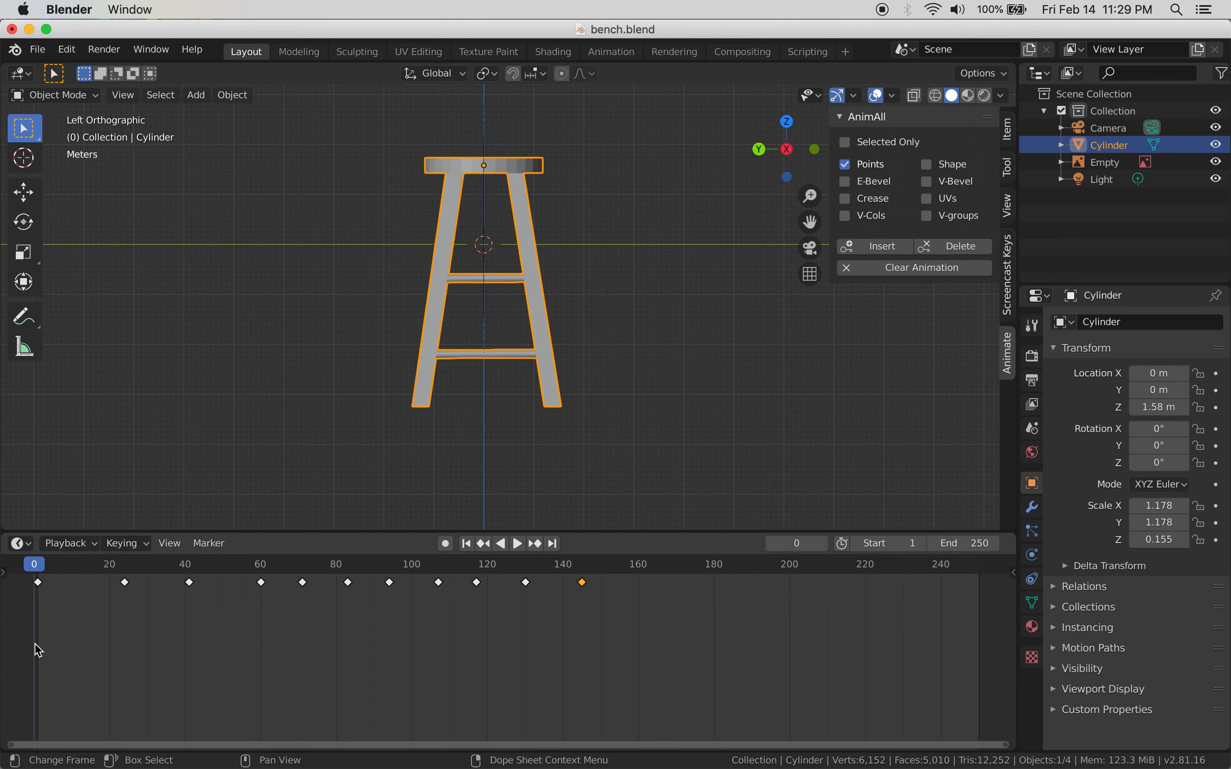
key(space)
middle_drag(564, 422, 632, 426)
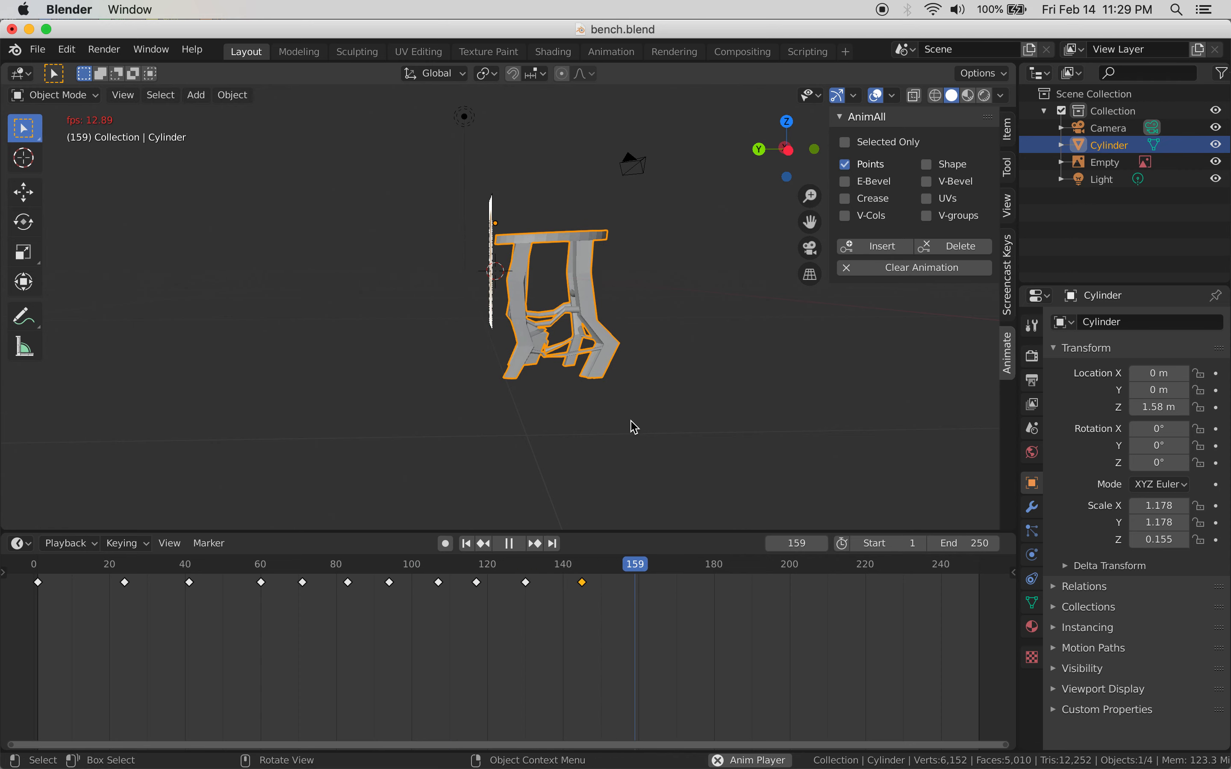
key(space)
middle_drag(634, 313, 414, 321)
Set the end frame to 154 and scale all the stool's keyframes toward frame 1 by about 0.56 to speed up the walk
mouse_move(1001, 554)
mouse_down()
mouse_move(915, 554)
mouse_move(947, 553)
mouse_up()
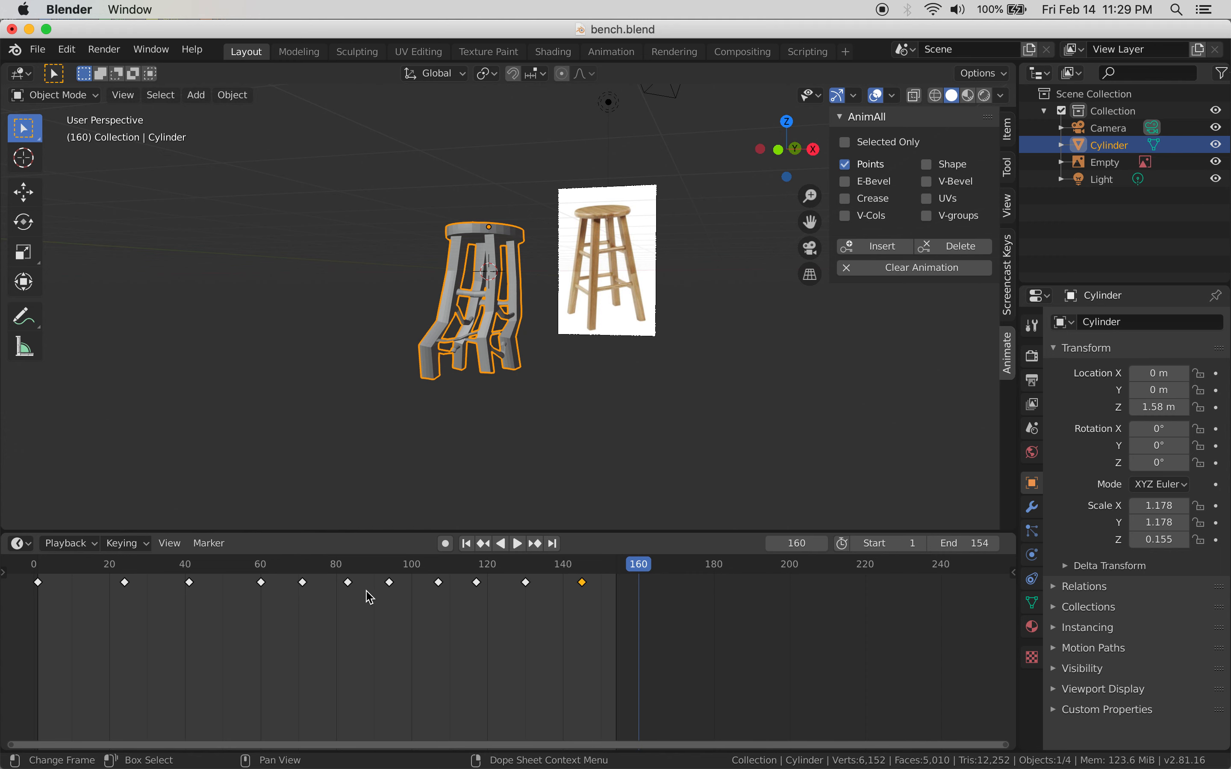
drag(76, 569, 39, 568)
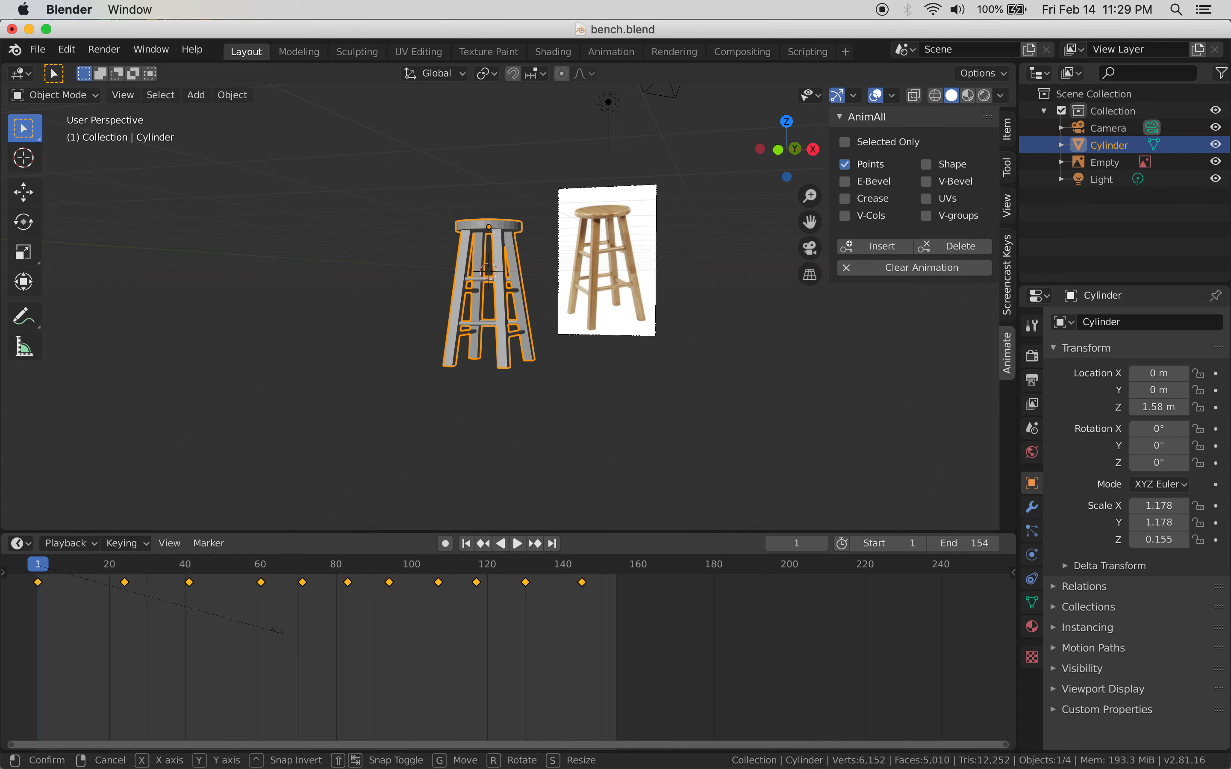
key(s)
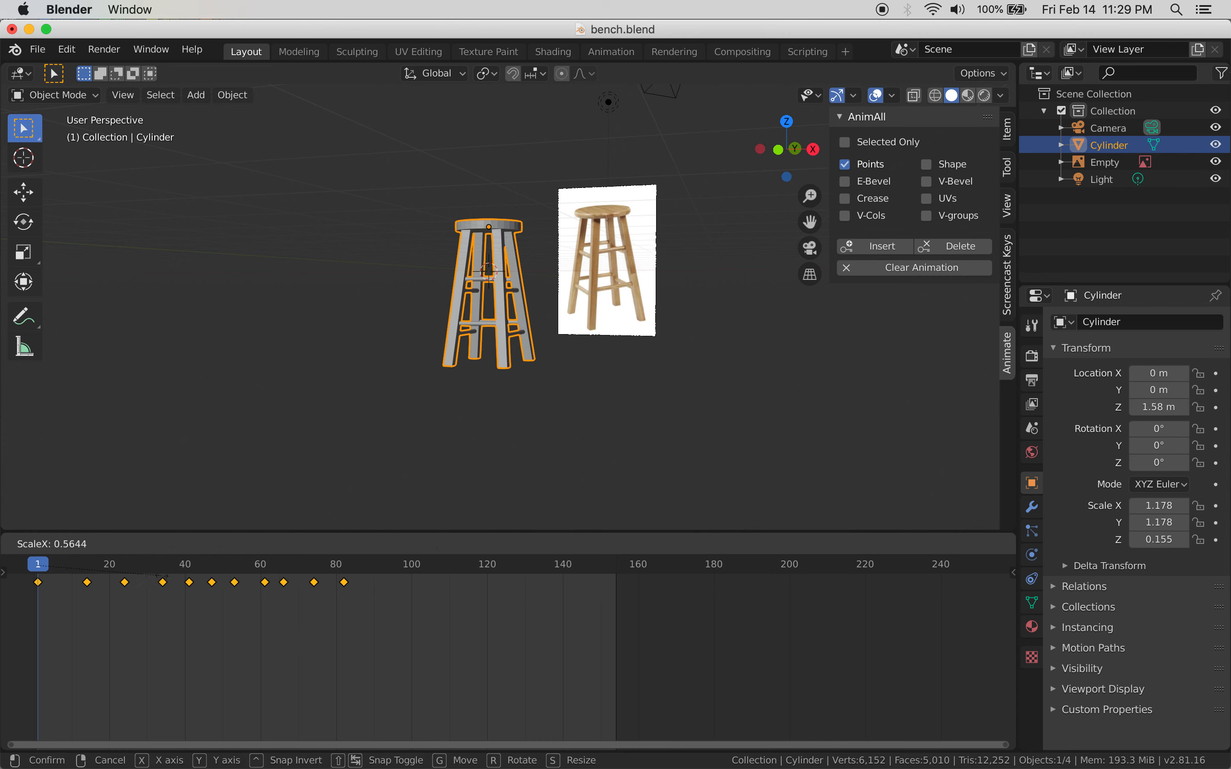
click(146, 583)
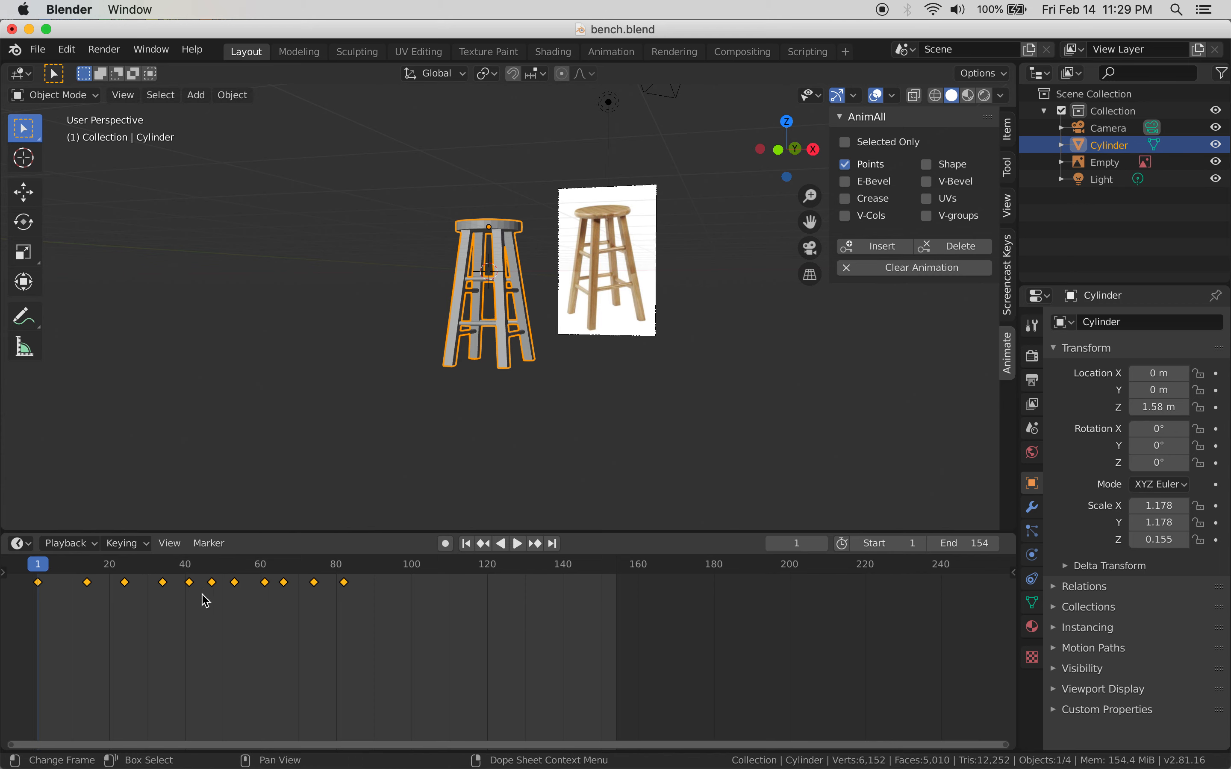
Play the retimed walk from frame 1 and shorten the animation range to end at frame 84
key(space)
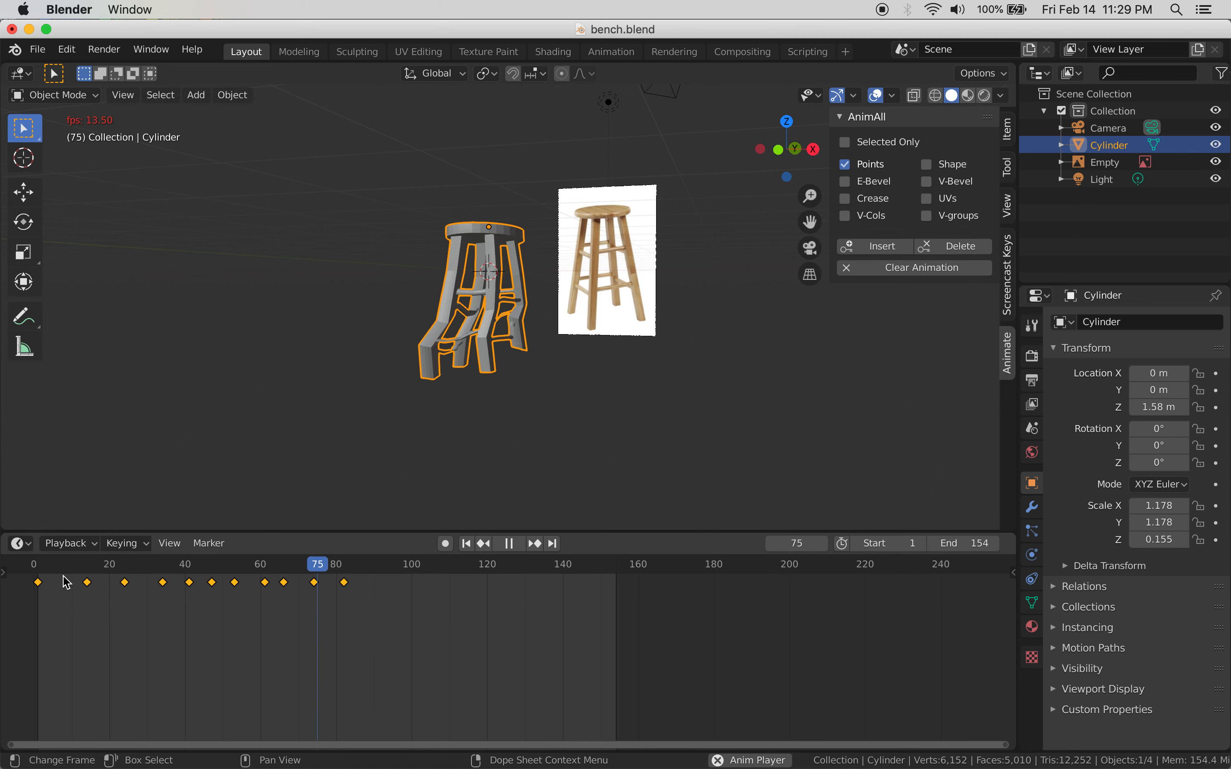
key(space)
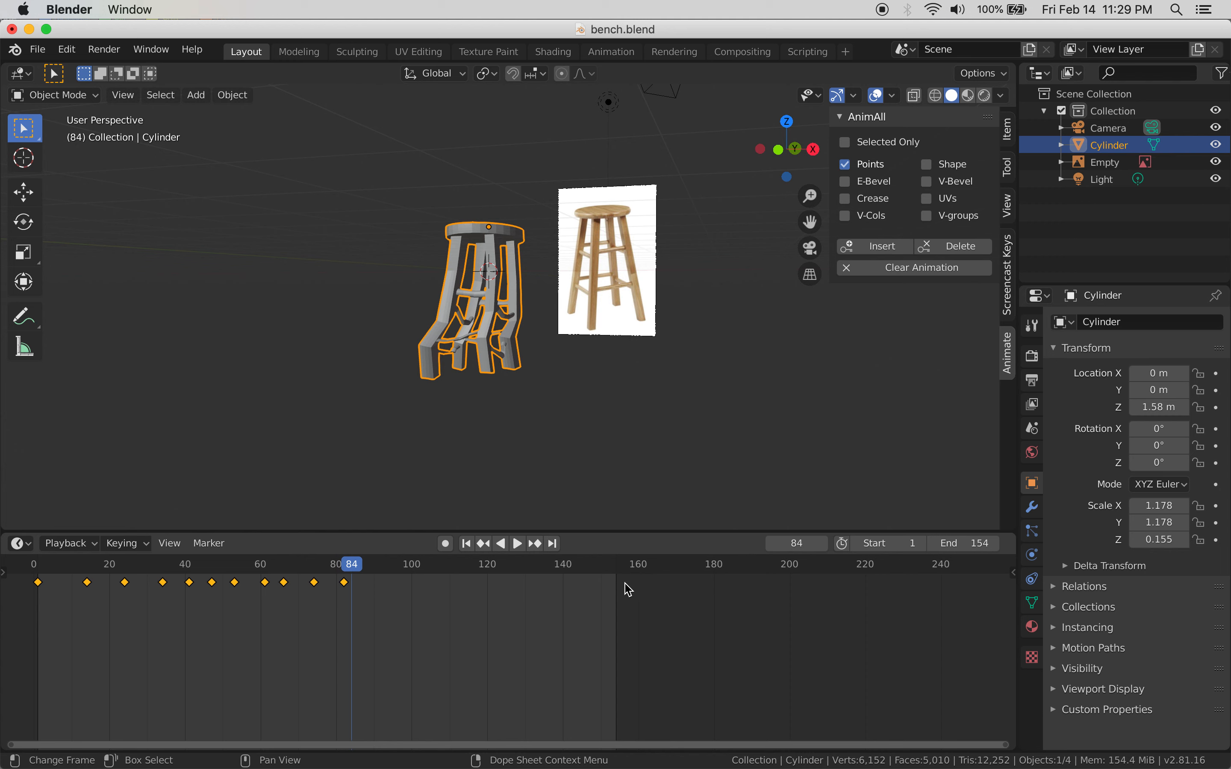
drag(968, 543, 909, 543)
middle_drag(415, 409, 577, 407)
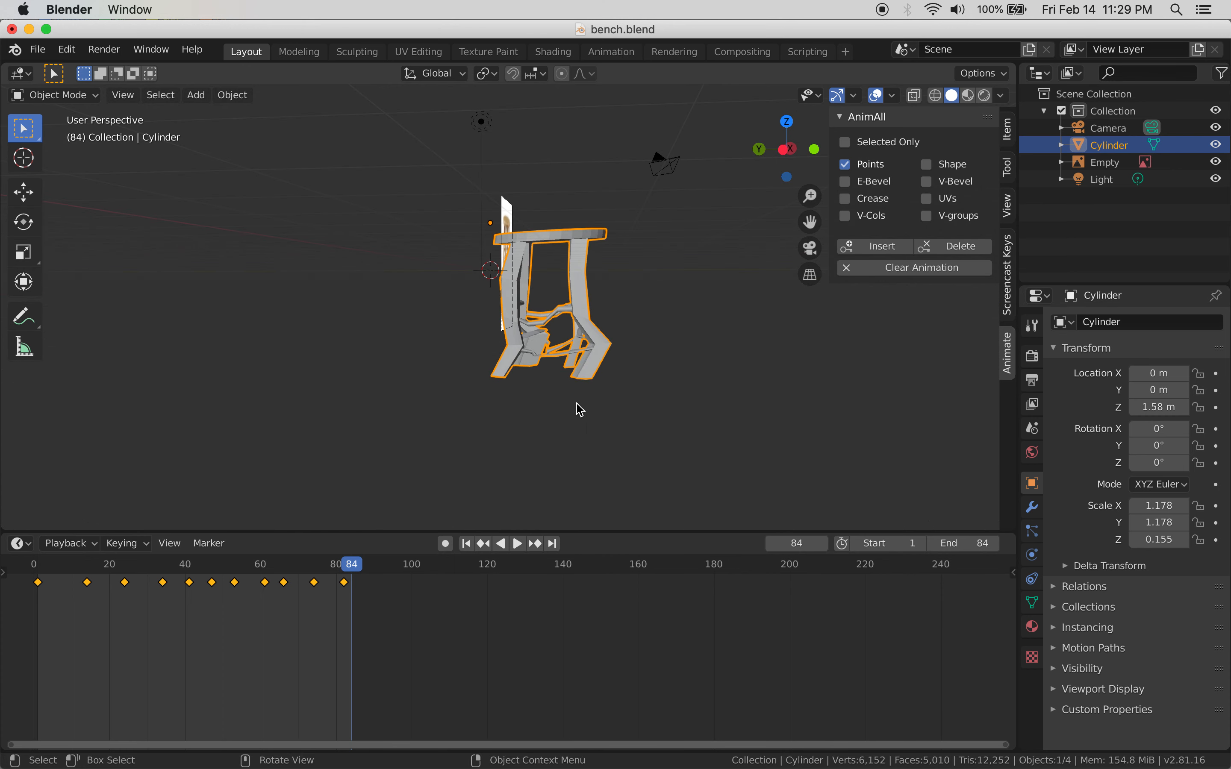
Scrub through the shortened walk in a side-on view and replay it from frame 1
drag(64, 574, 288, 553)
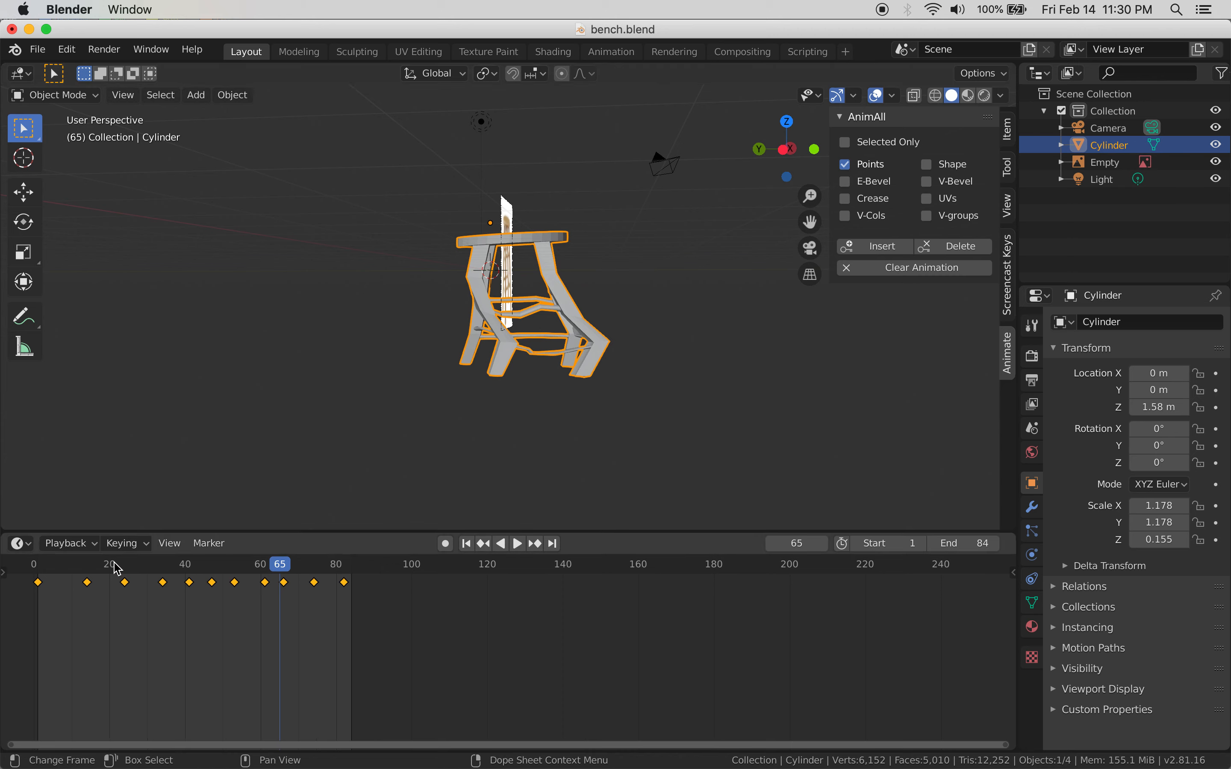
drag(117, 568, 39, 566)
key(space)
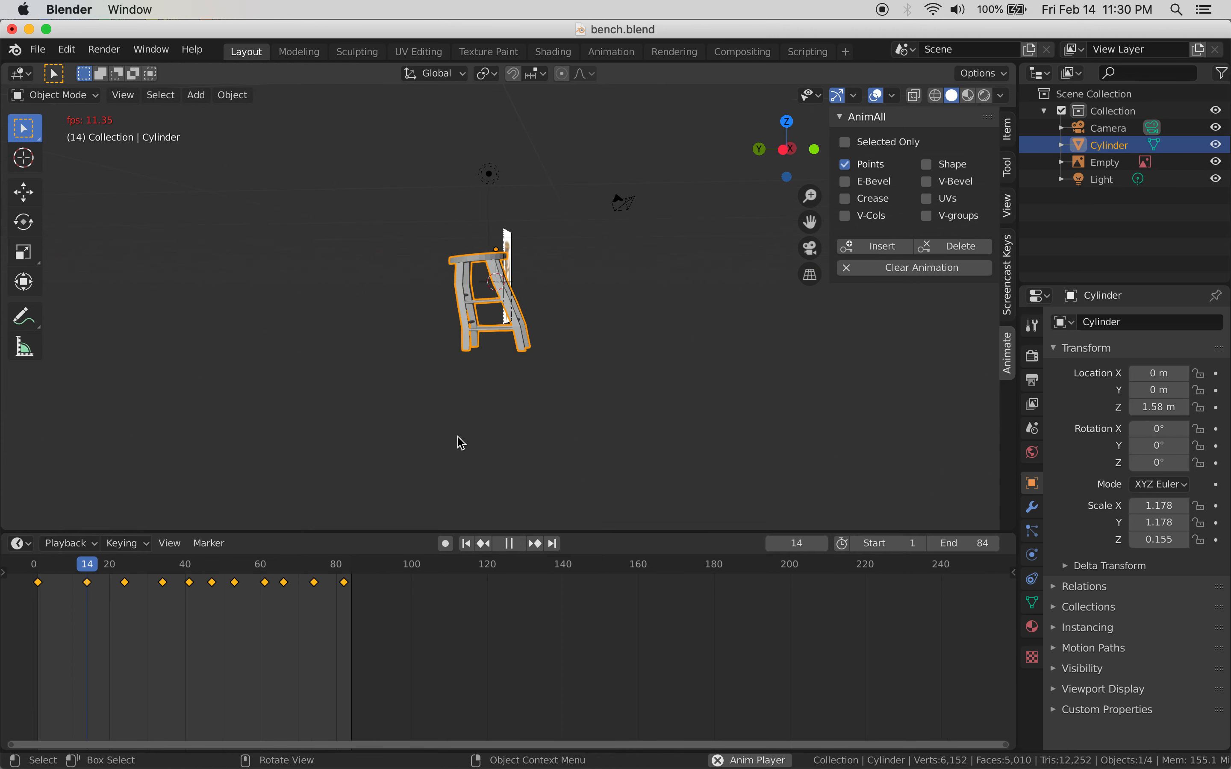